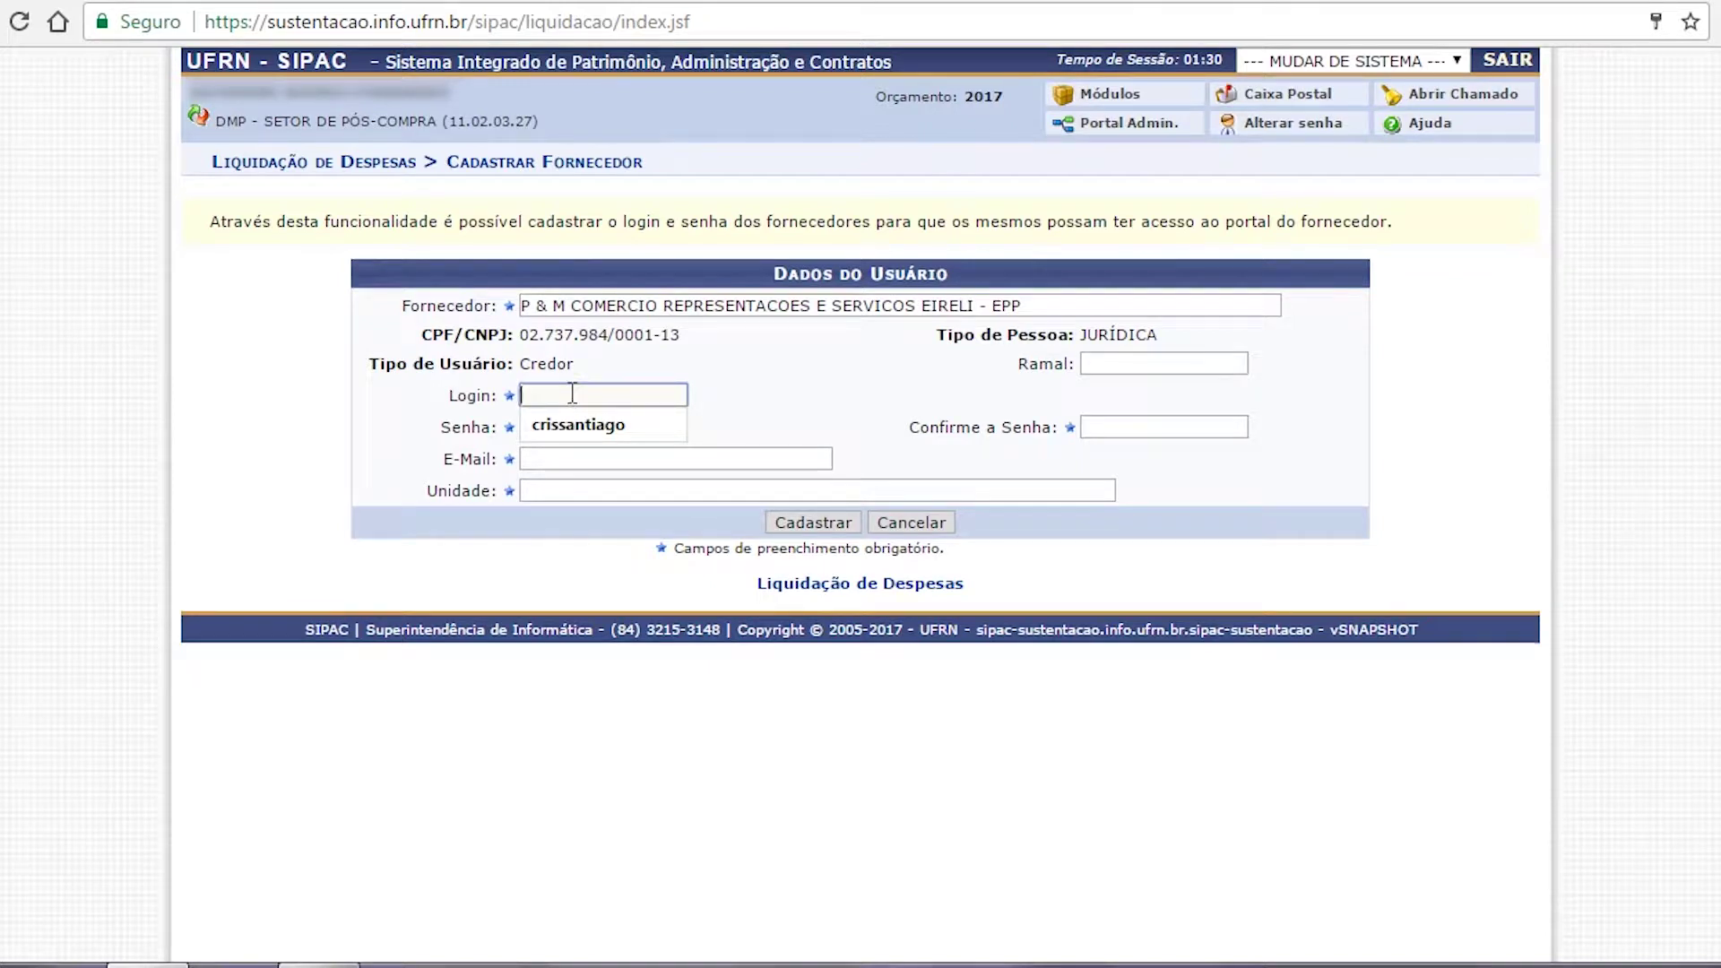
# Set the supplier user's login to pmcomercio and enter the account password in both the Senha and Confirme a Senha fields
pyautogui.write('p')
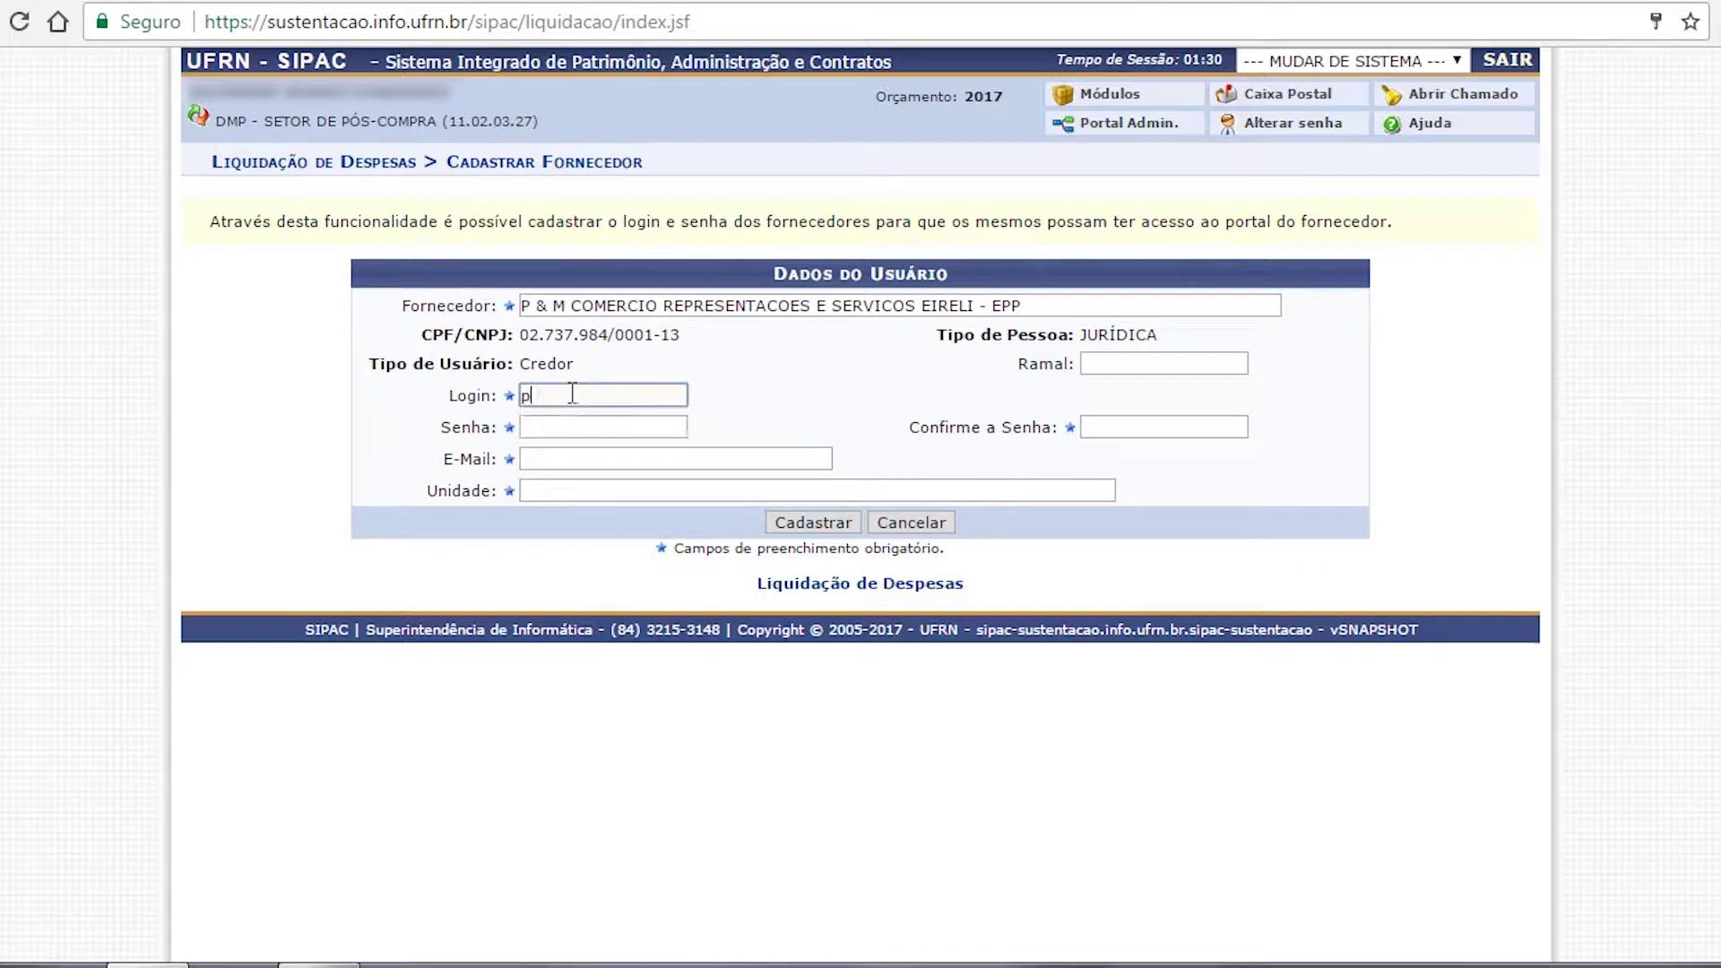
pyautogui.write('mcomercio')
pyautogui.moveTo(642, 394); pyautogui.dragTo(520, 395)
pyautogui.press('End')
pyautogui.click(484, 413)
pyautogui.click(546, 430)
pyautogui.hotkey('ctrl', 'v')
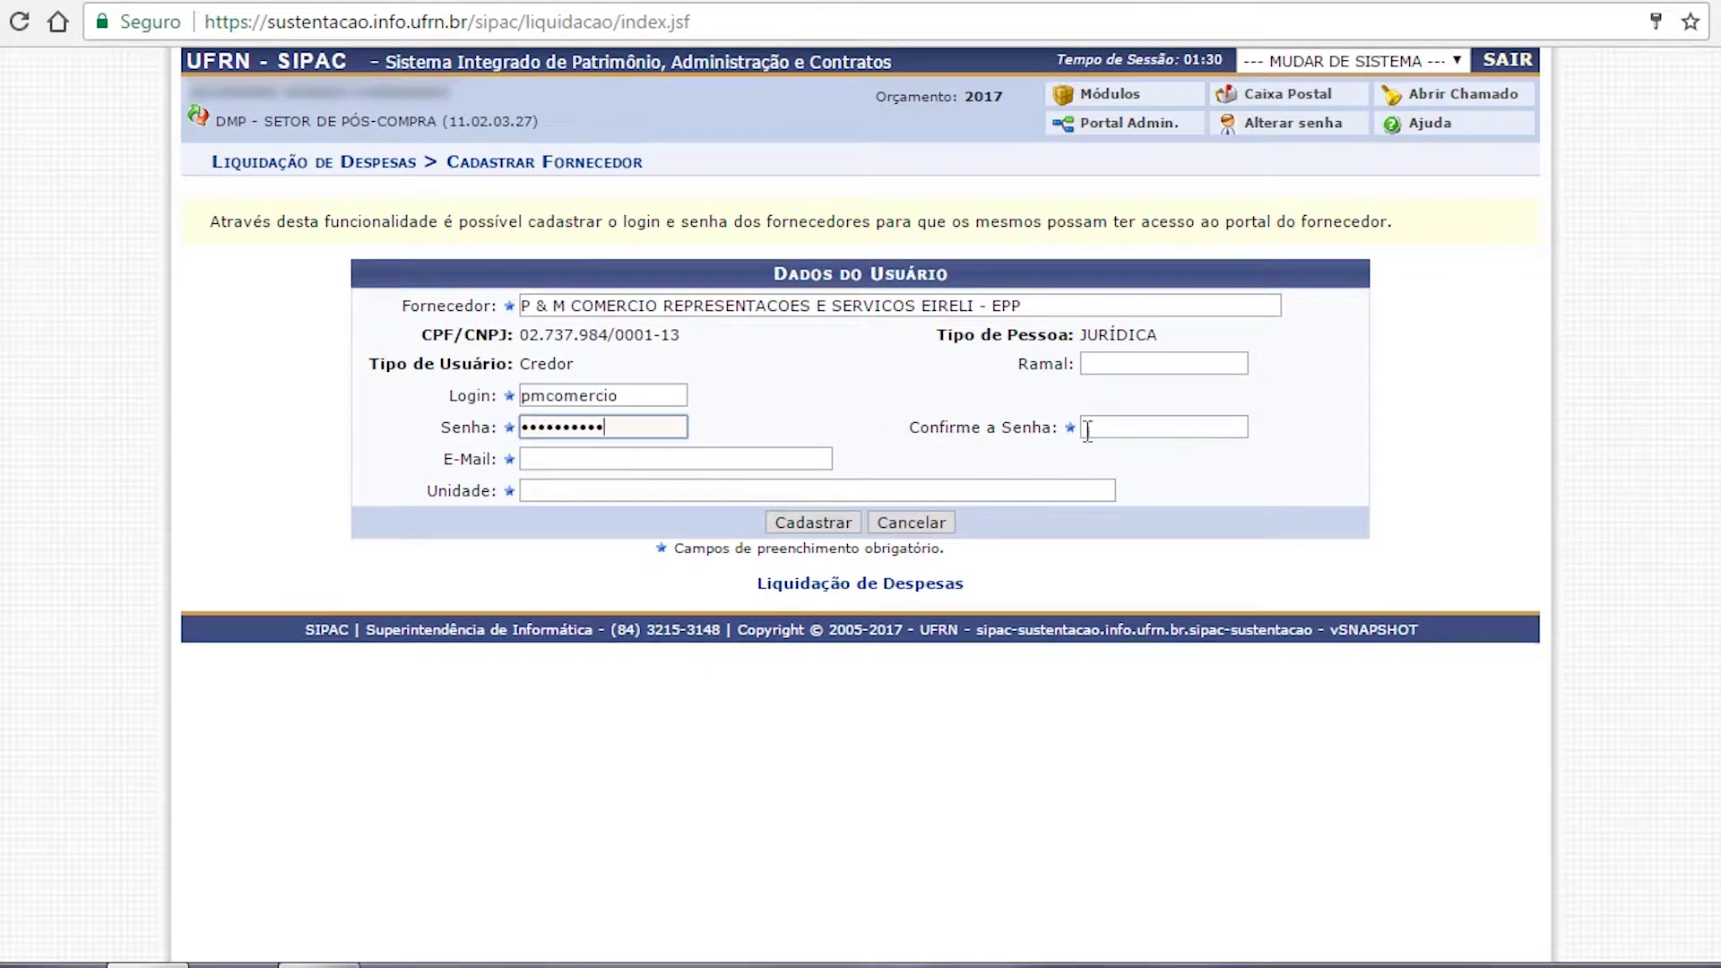
pyautogui.click(1121, 419)
pyautogui.hotkey('ctrl', 'v')
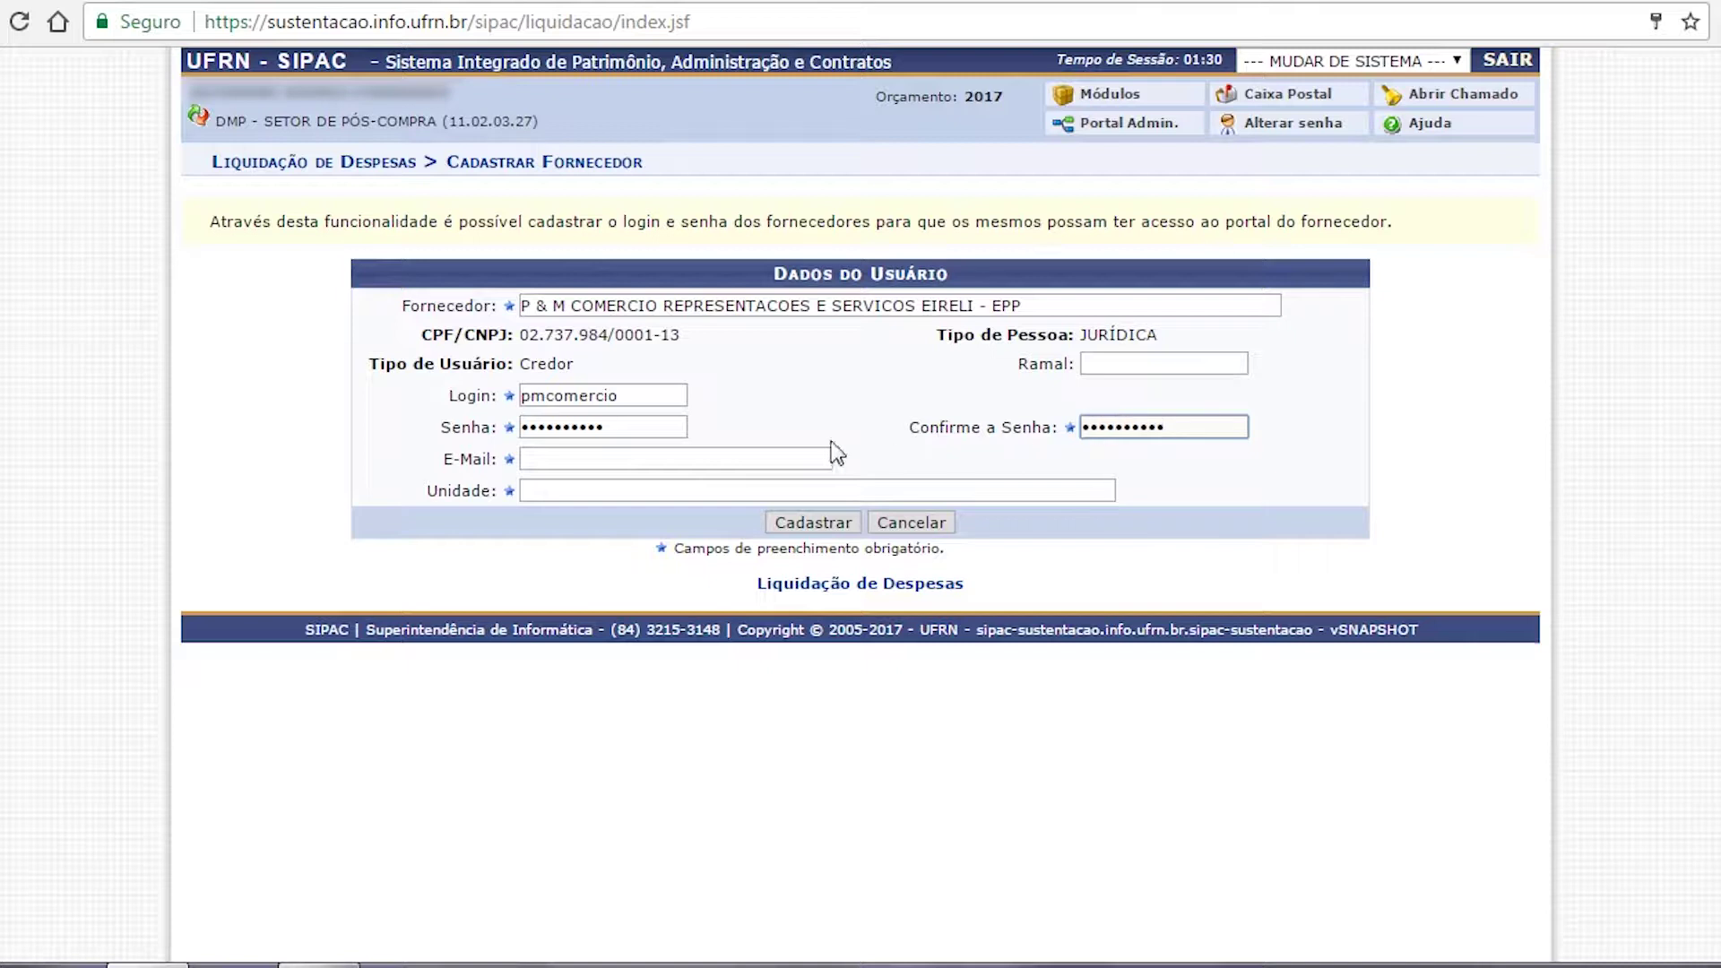
# Fill in the supplier's e-mail address and proceed to the Unidade field
pyautogui.click(548, 461)
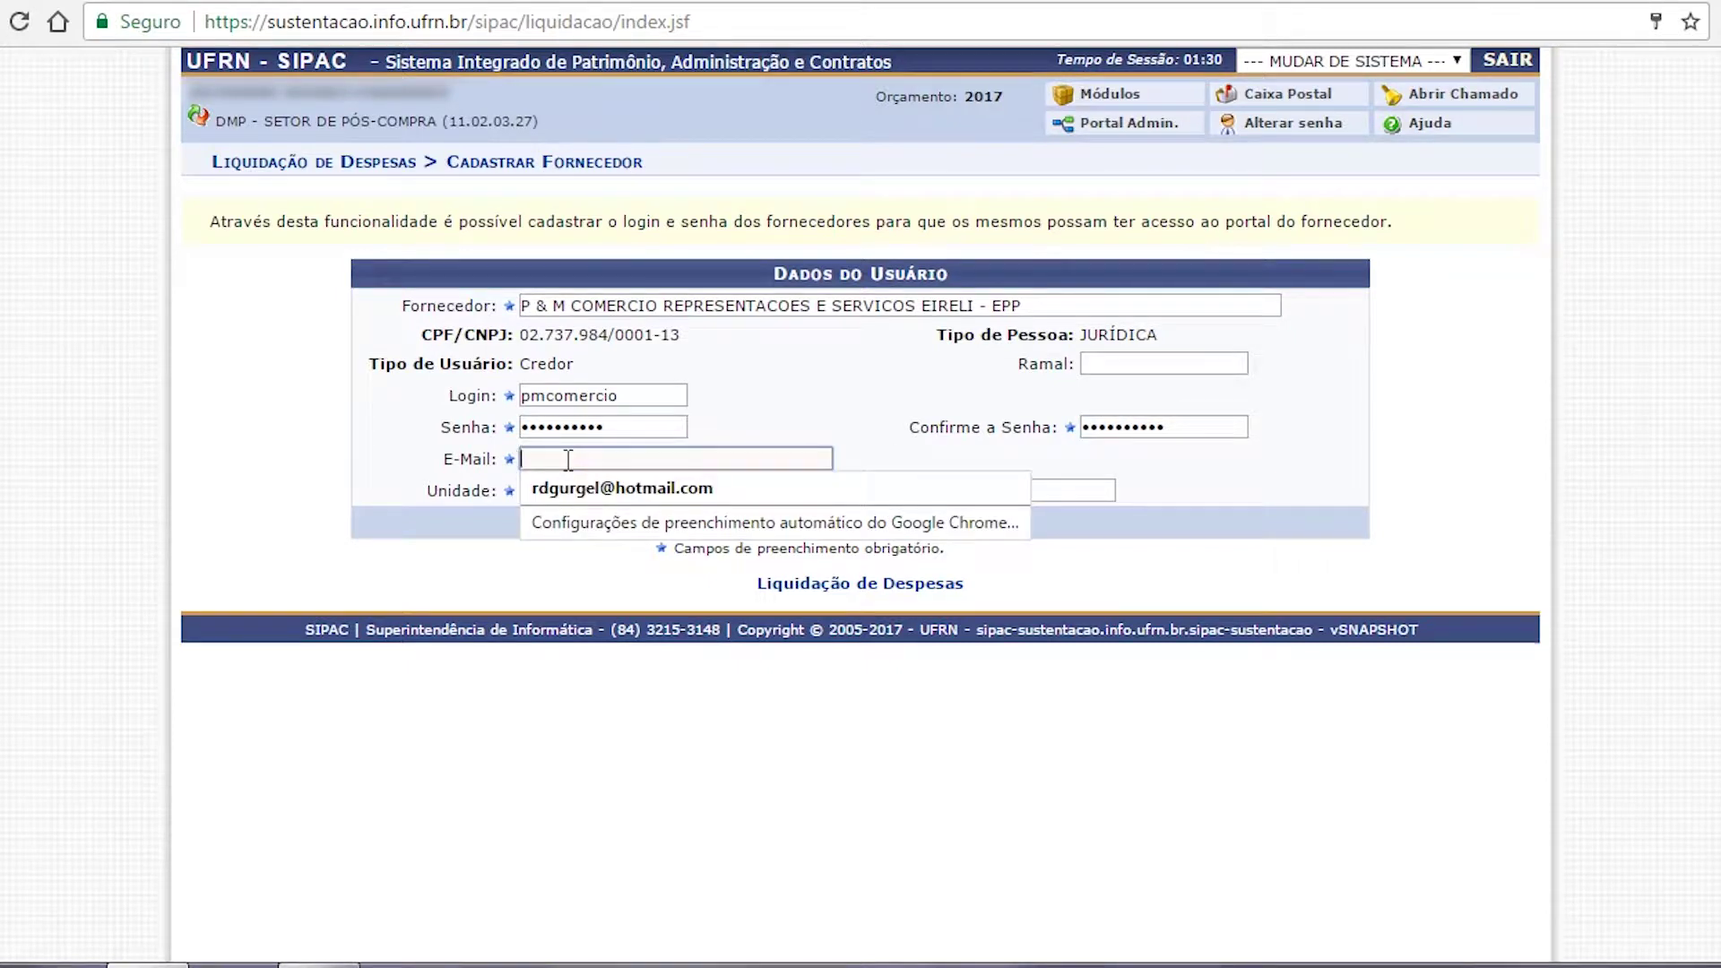
pyautogui.write('teste')
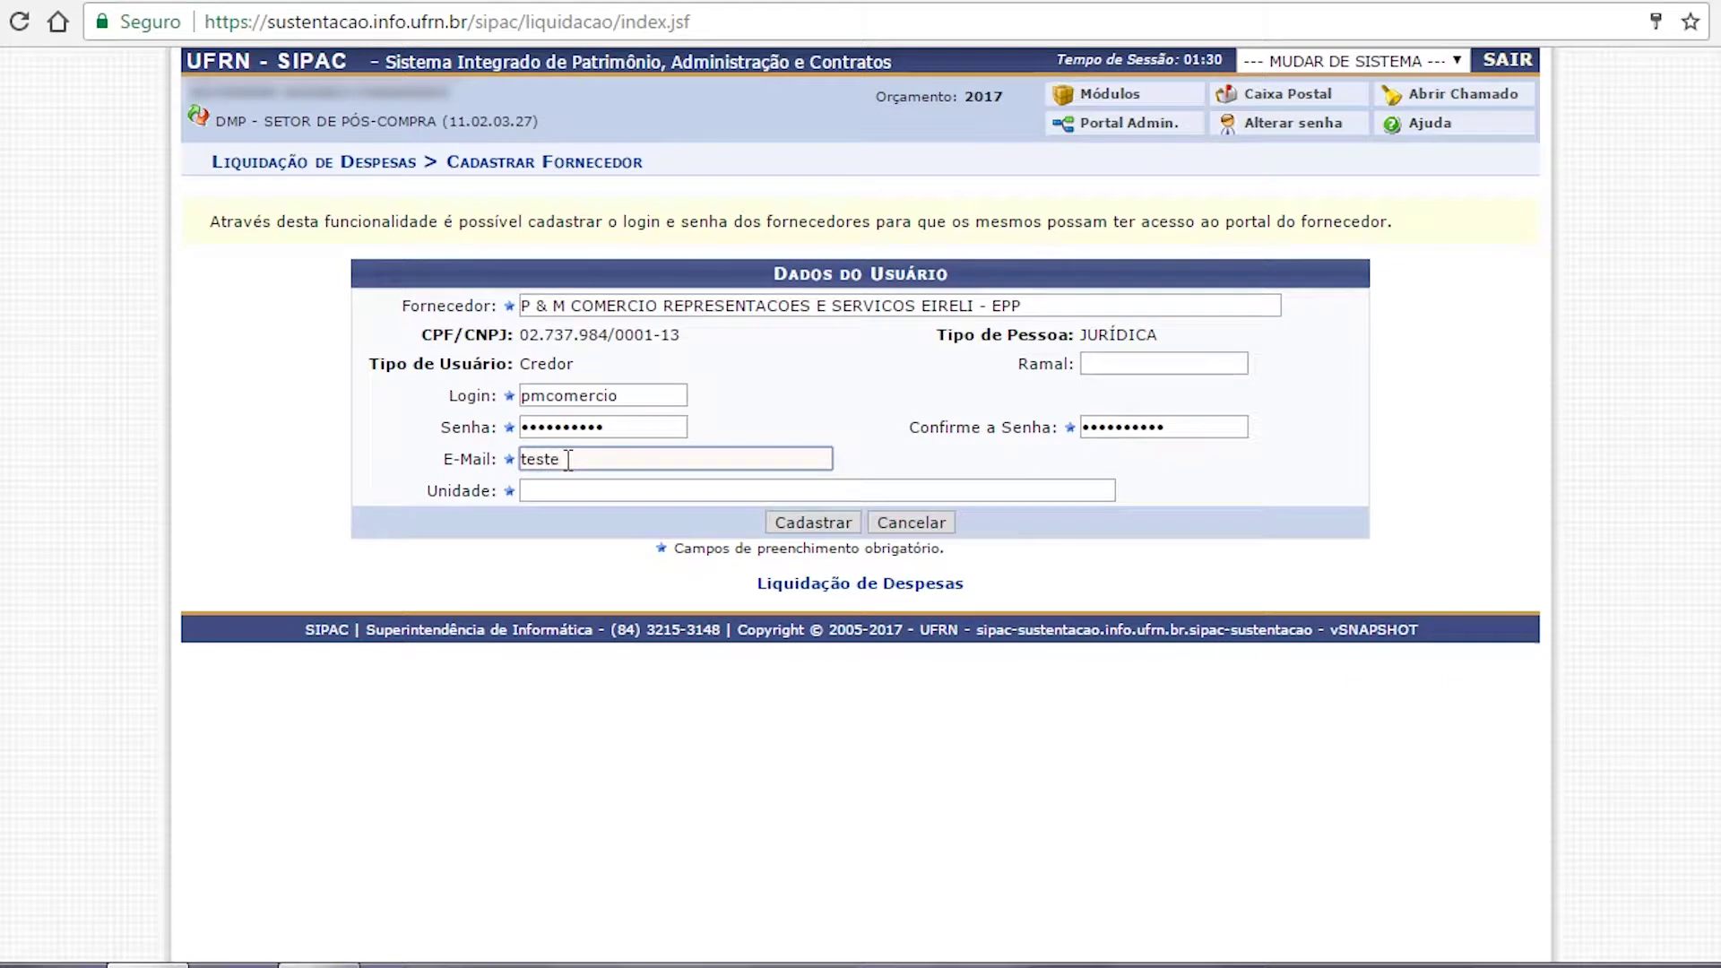
pyautogui.write('@mail.com')
pyautogui.press('Tab')
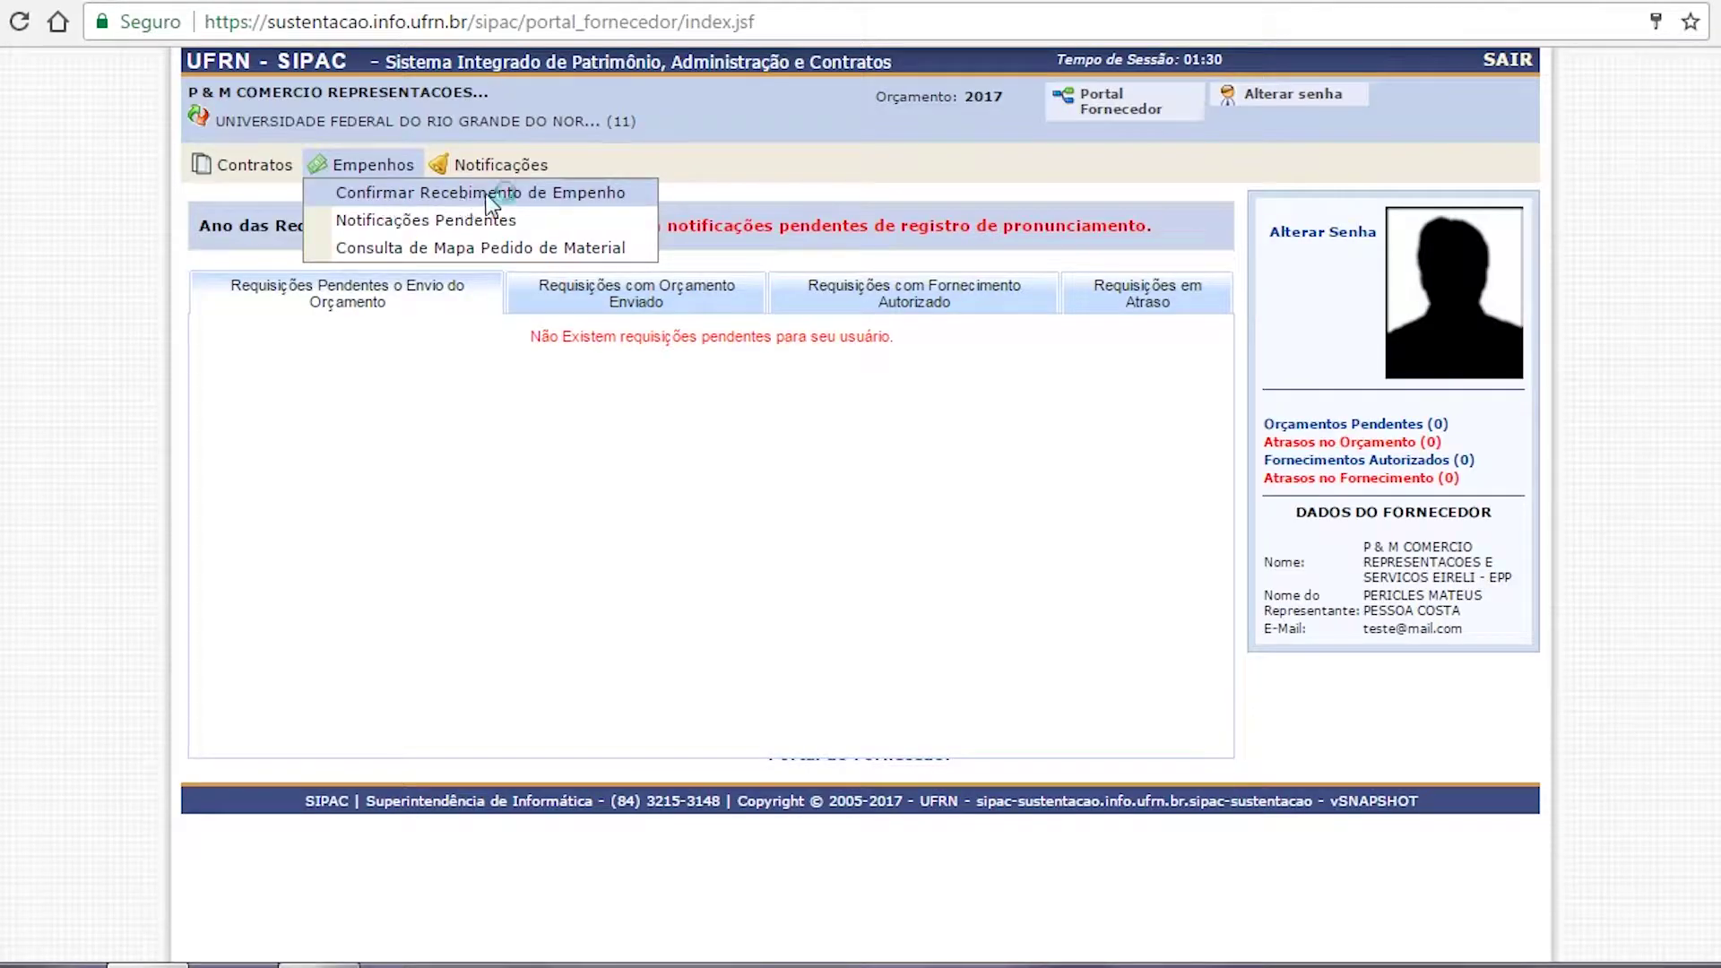
# Open the supplier's confirmation of empenho receipt and search for empenho 800458/2017
pyautogui.click(486, 192)
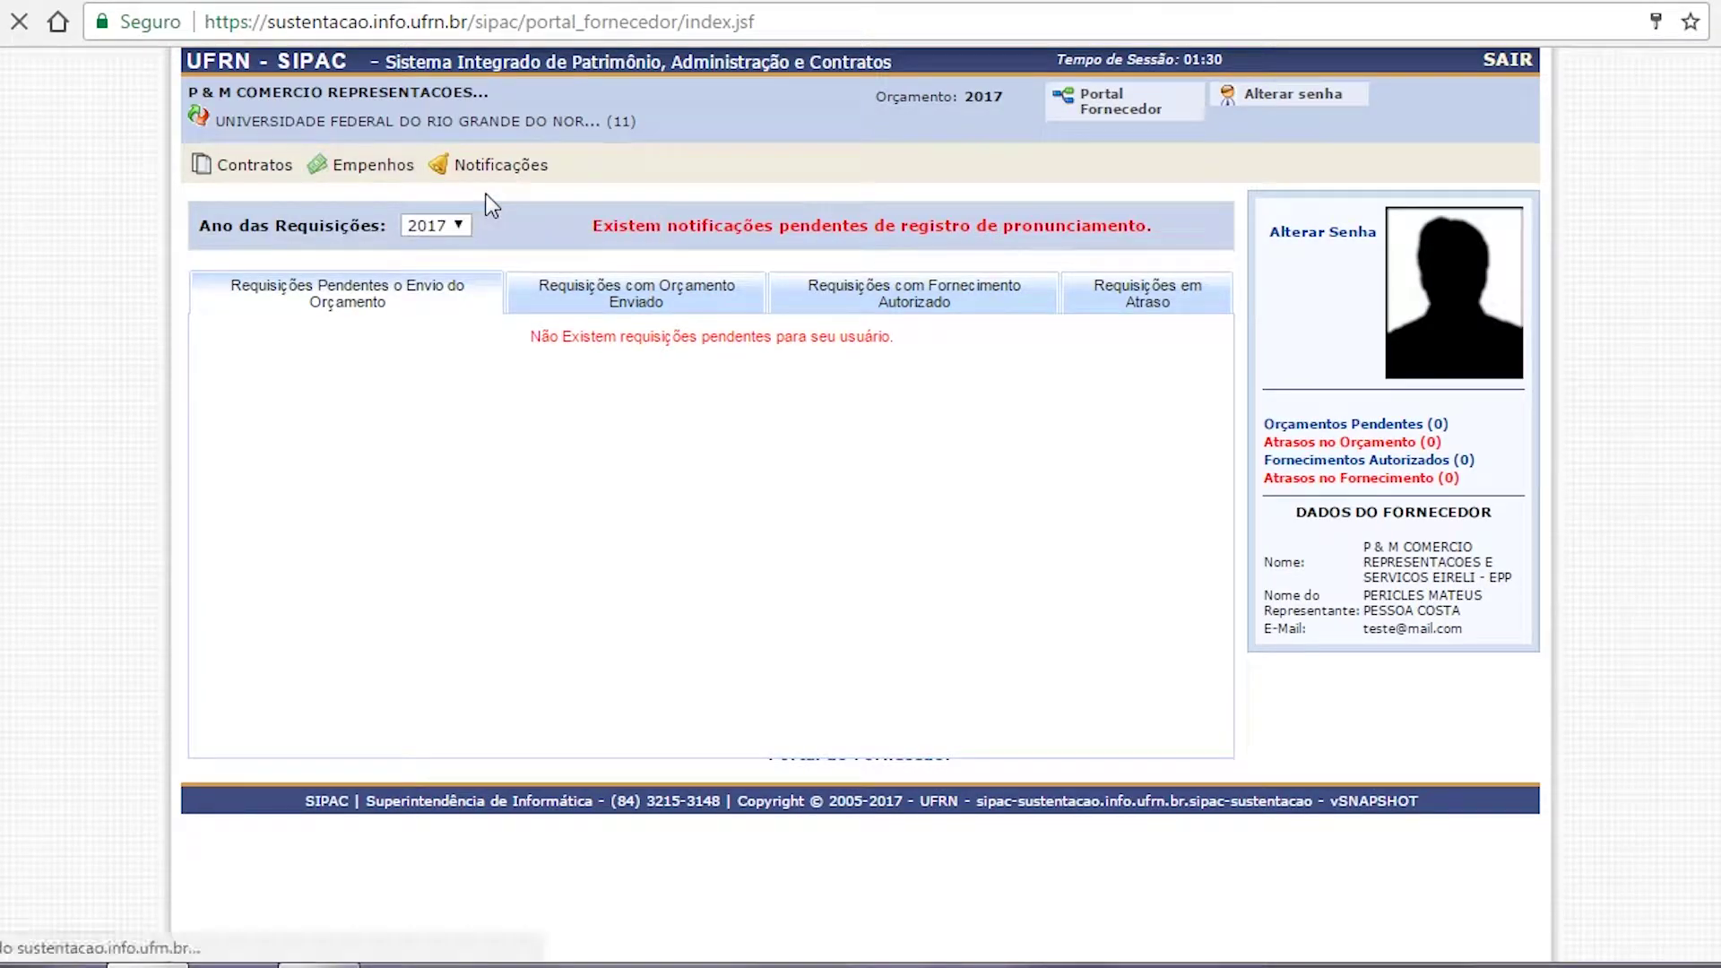
pyautogui.click(752, 391)
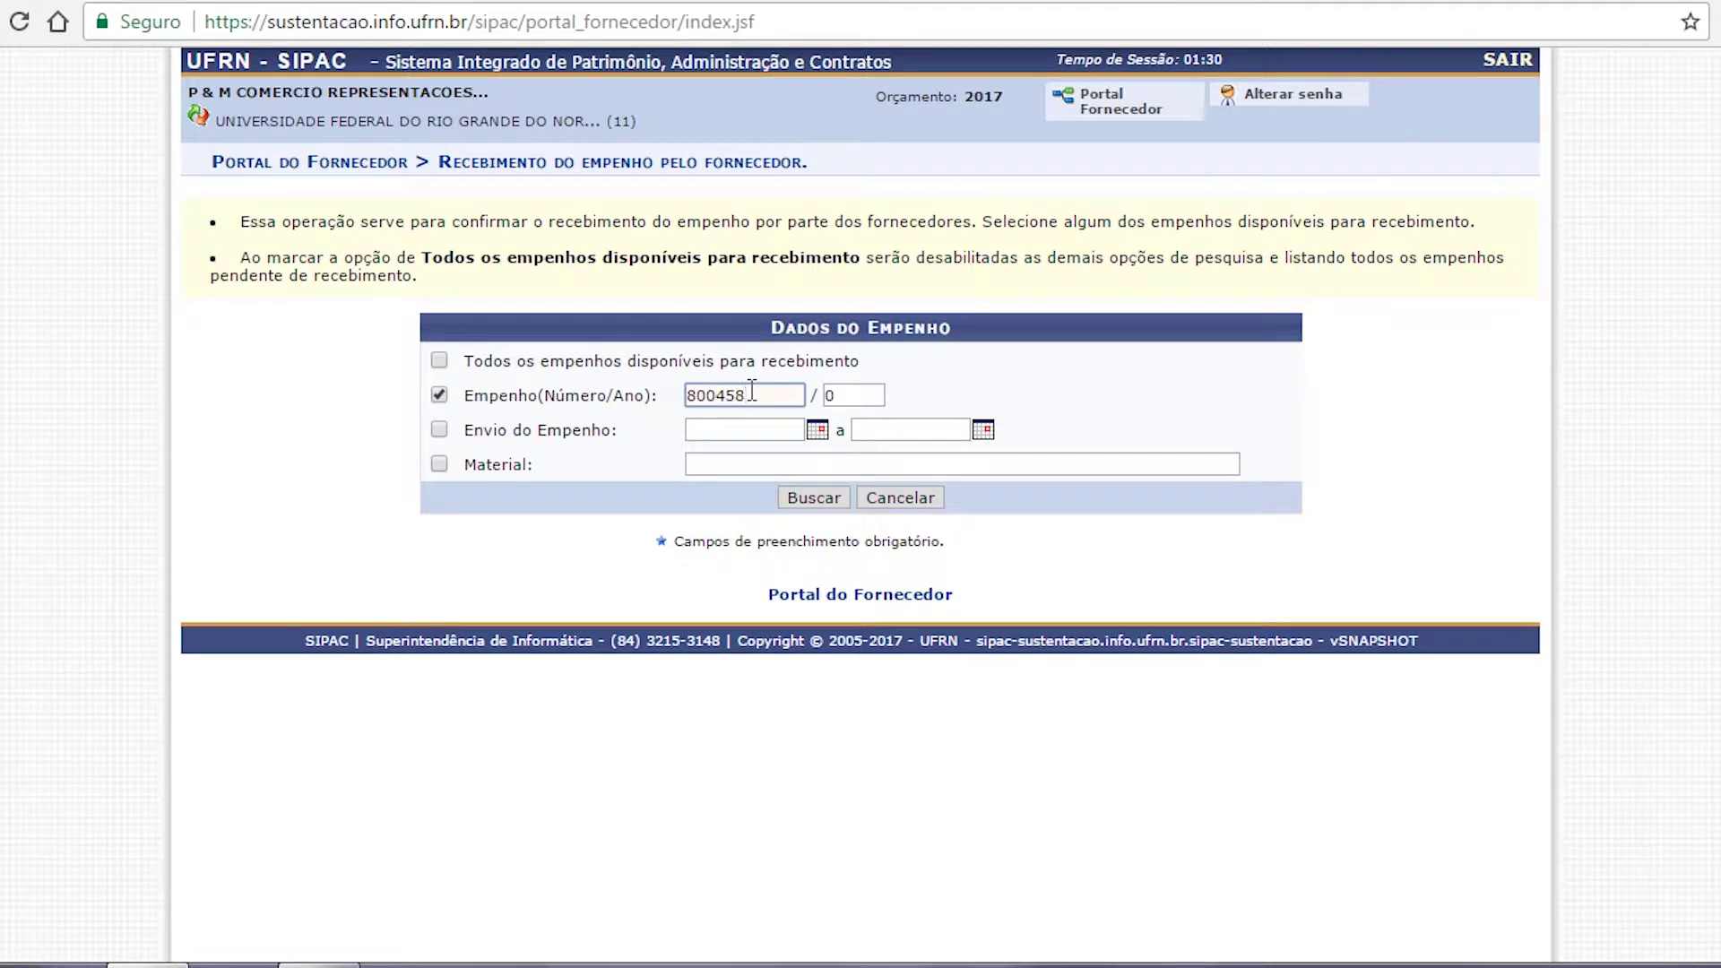
pyautogui.click(854, 397)
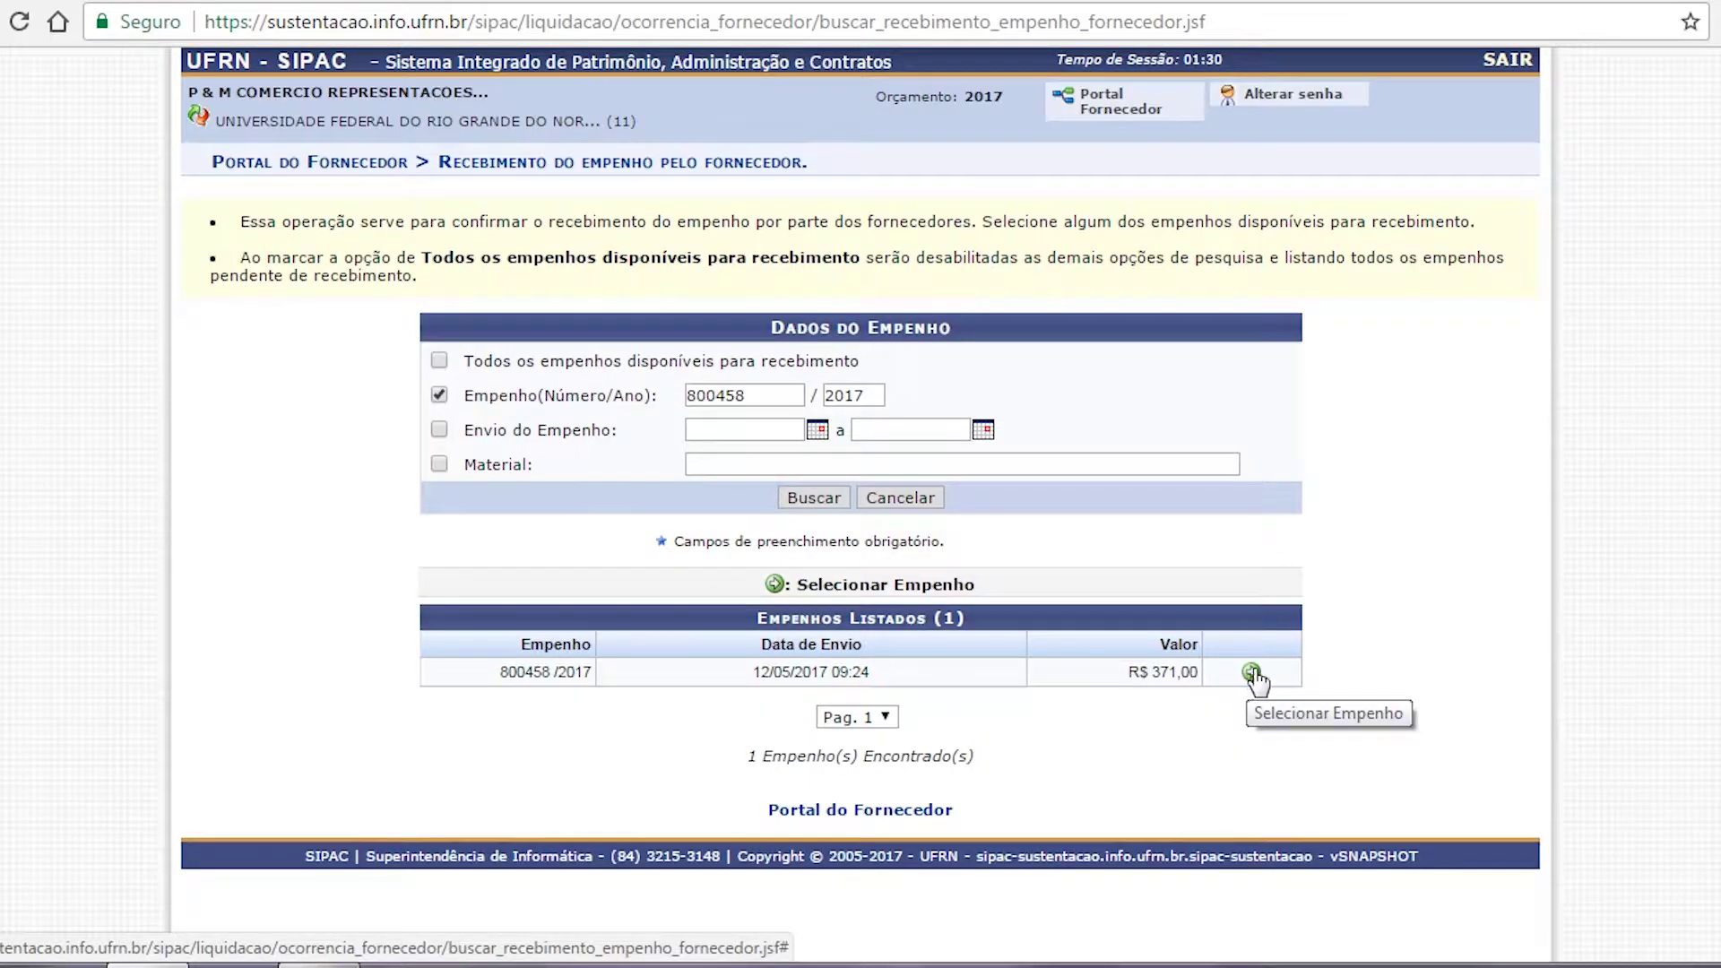
# Select the listed empenho, confirm its receipt, and return to the supplier portal
pyautogui.click(1251, 672)
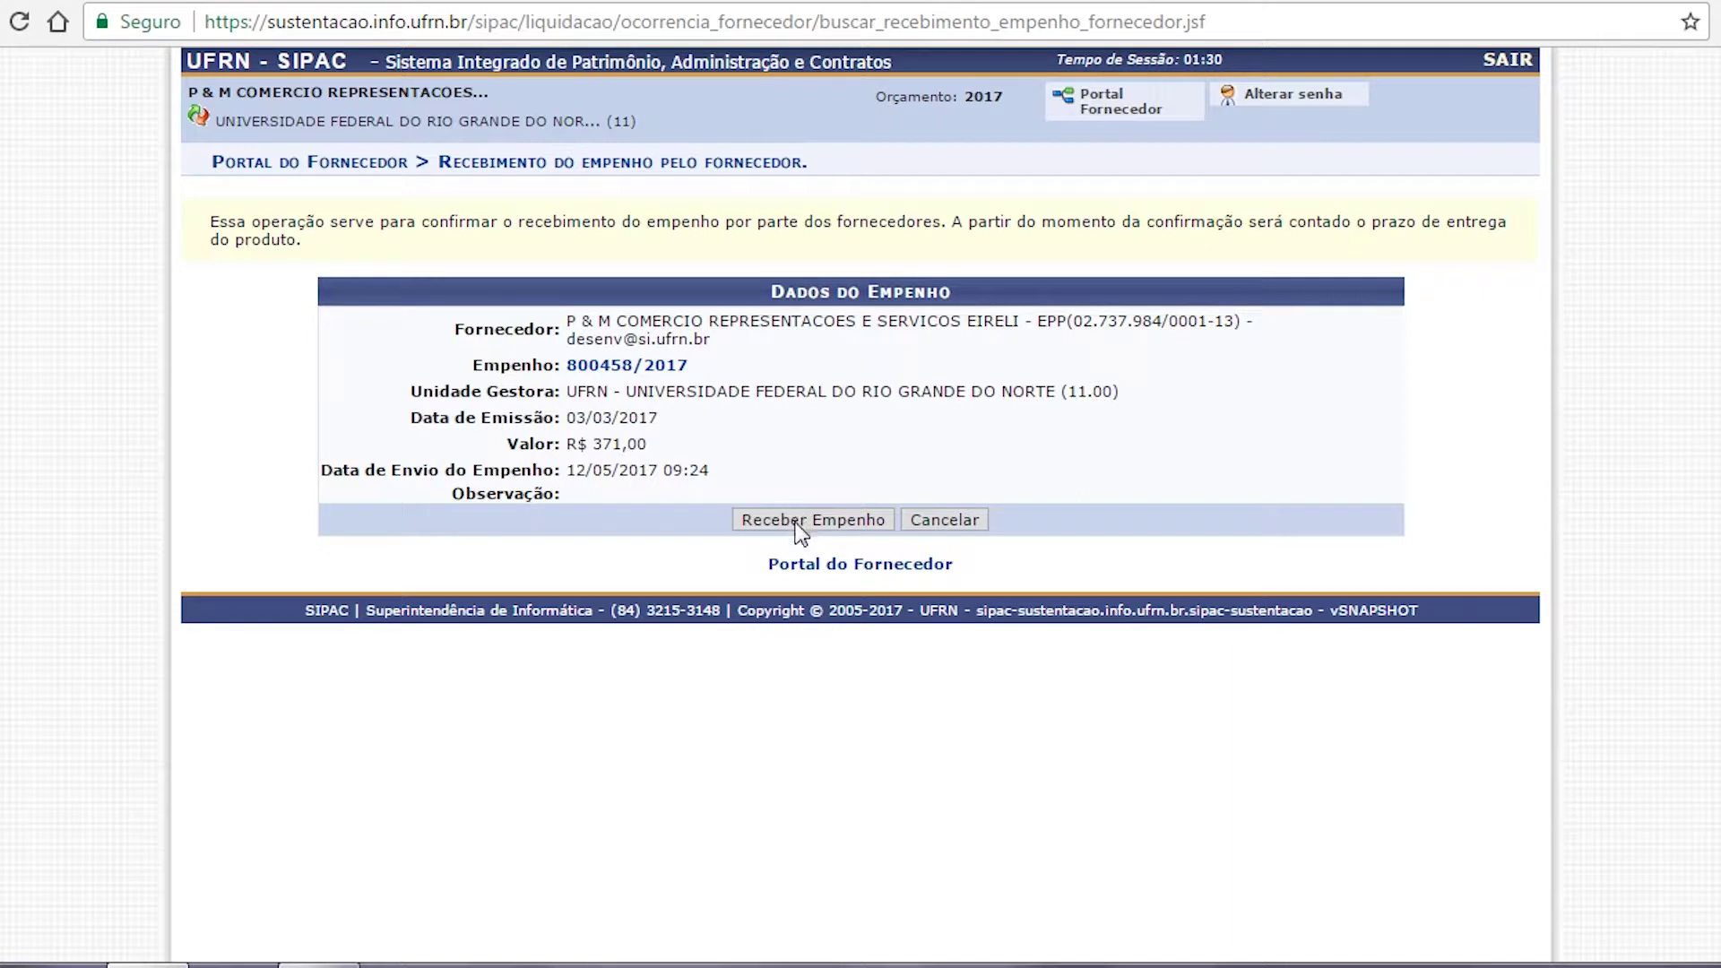
pyautogui.click(771, 522)
pyautogui.click(966, 183)
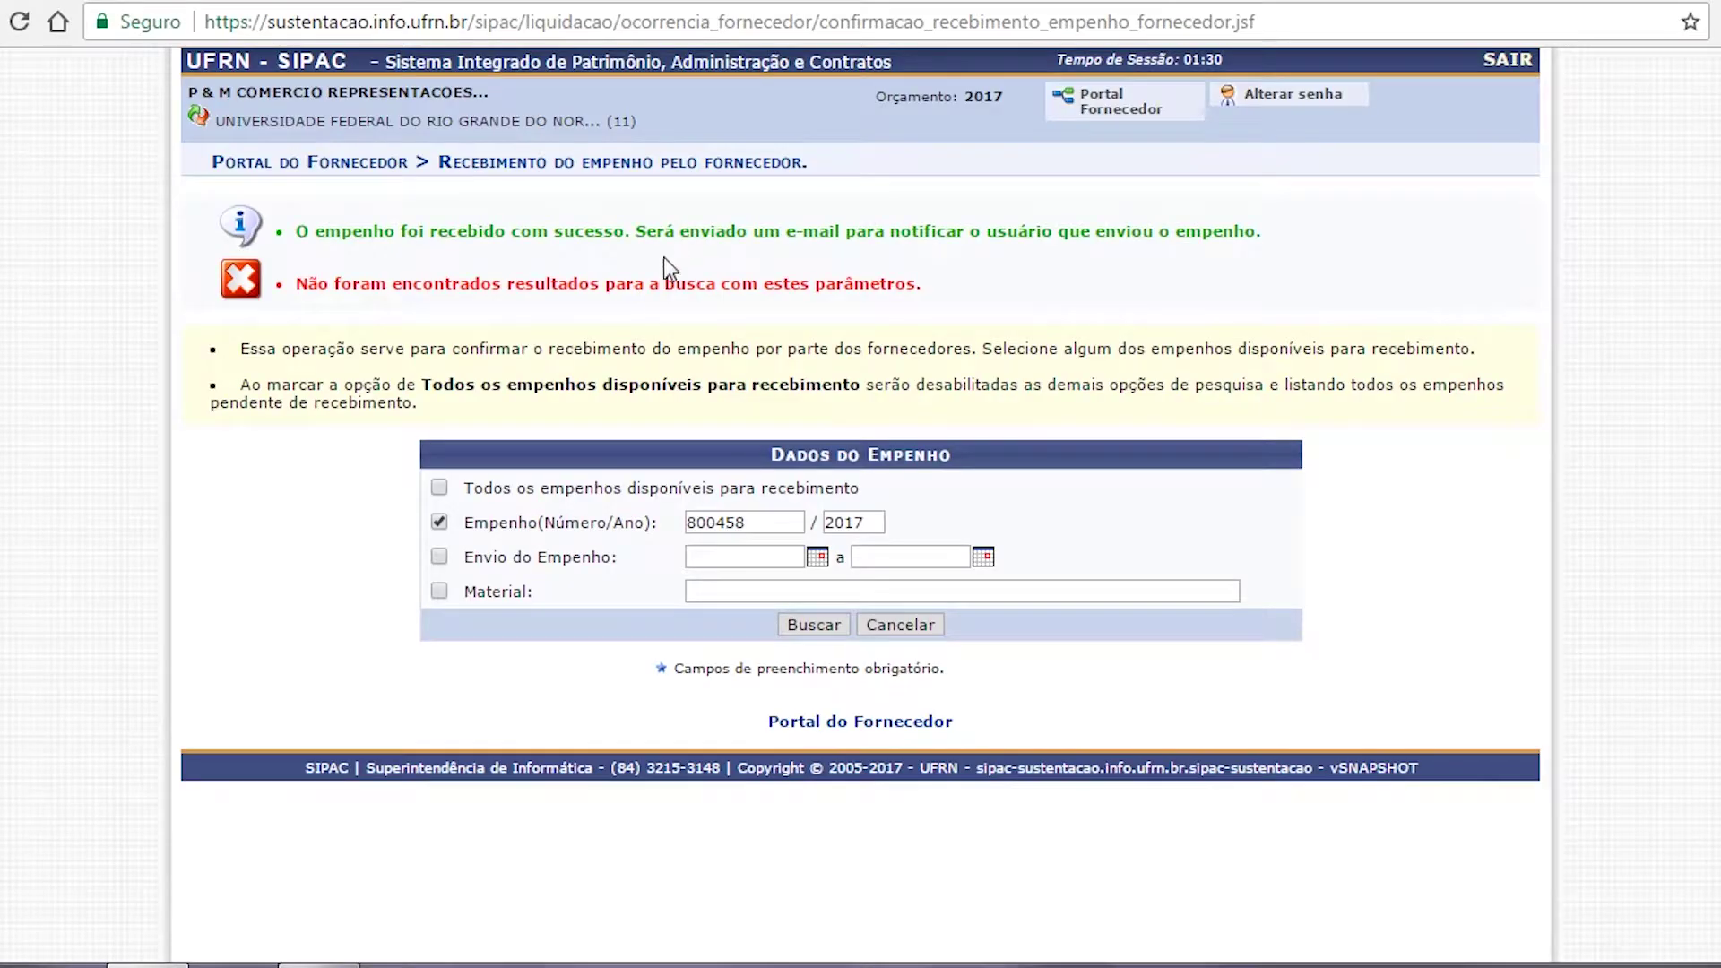
pyautogui.click(325, 172)
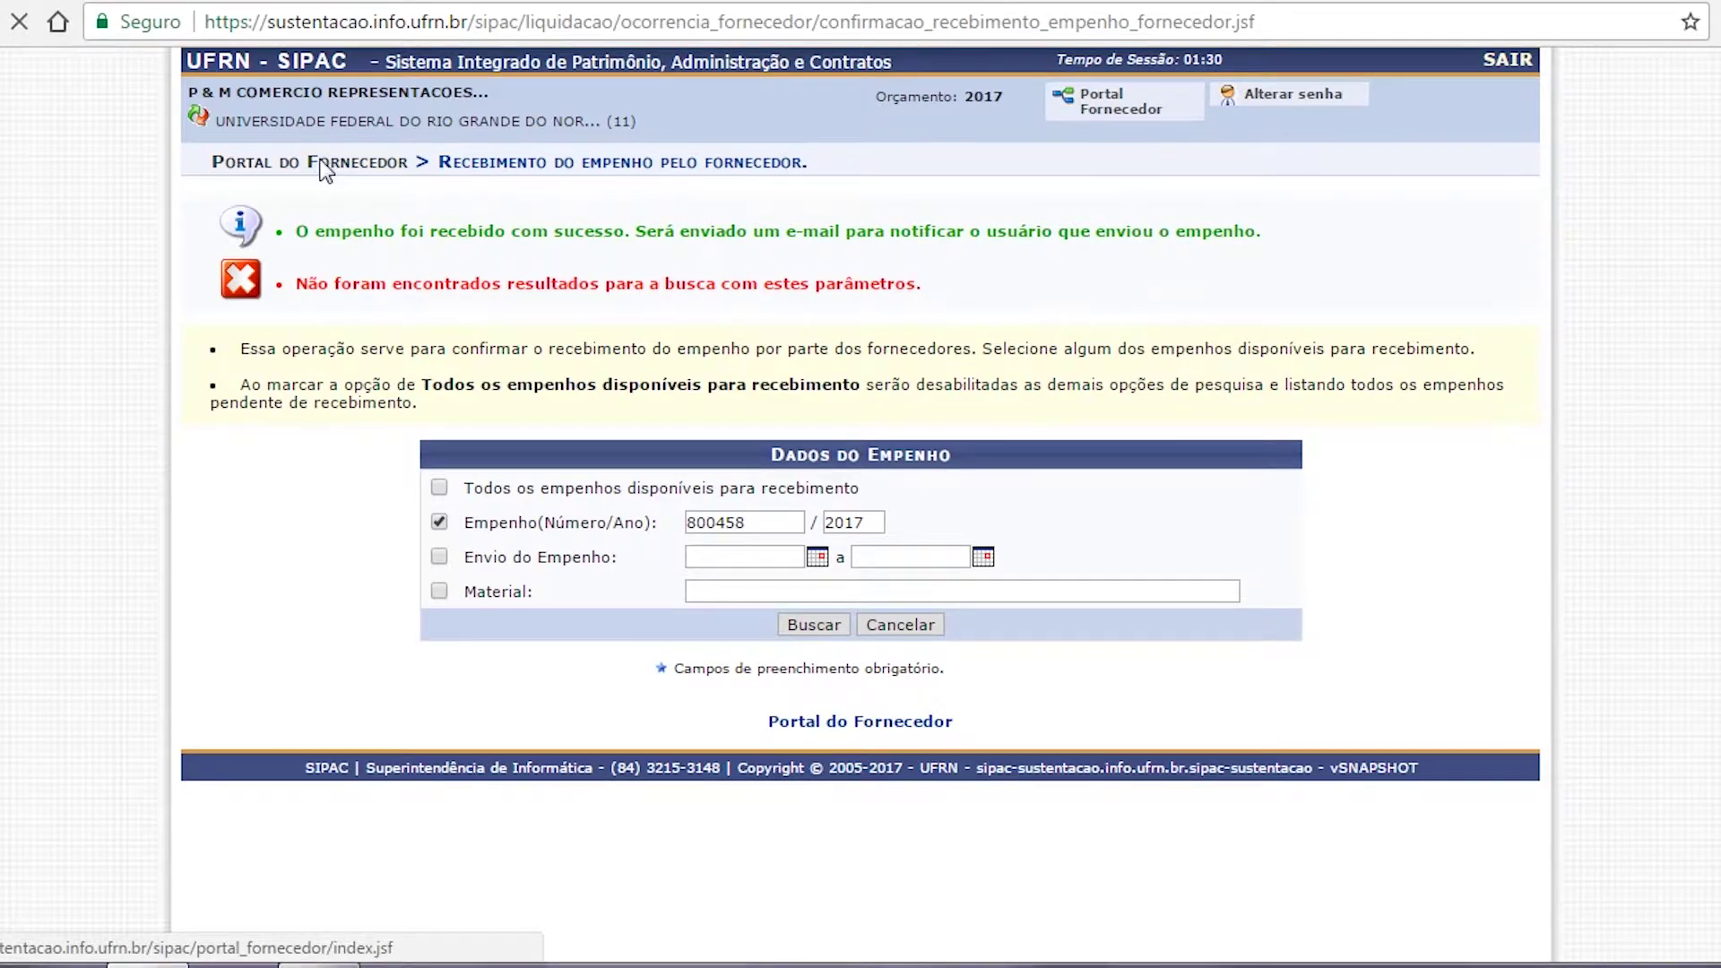
# In the Liquidação de Despesas module, search for suppliers overdue in receiving empenhos for unit UFRN in 2017
pyautogui.moveTo(331, 172)
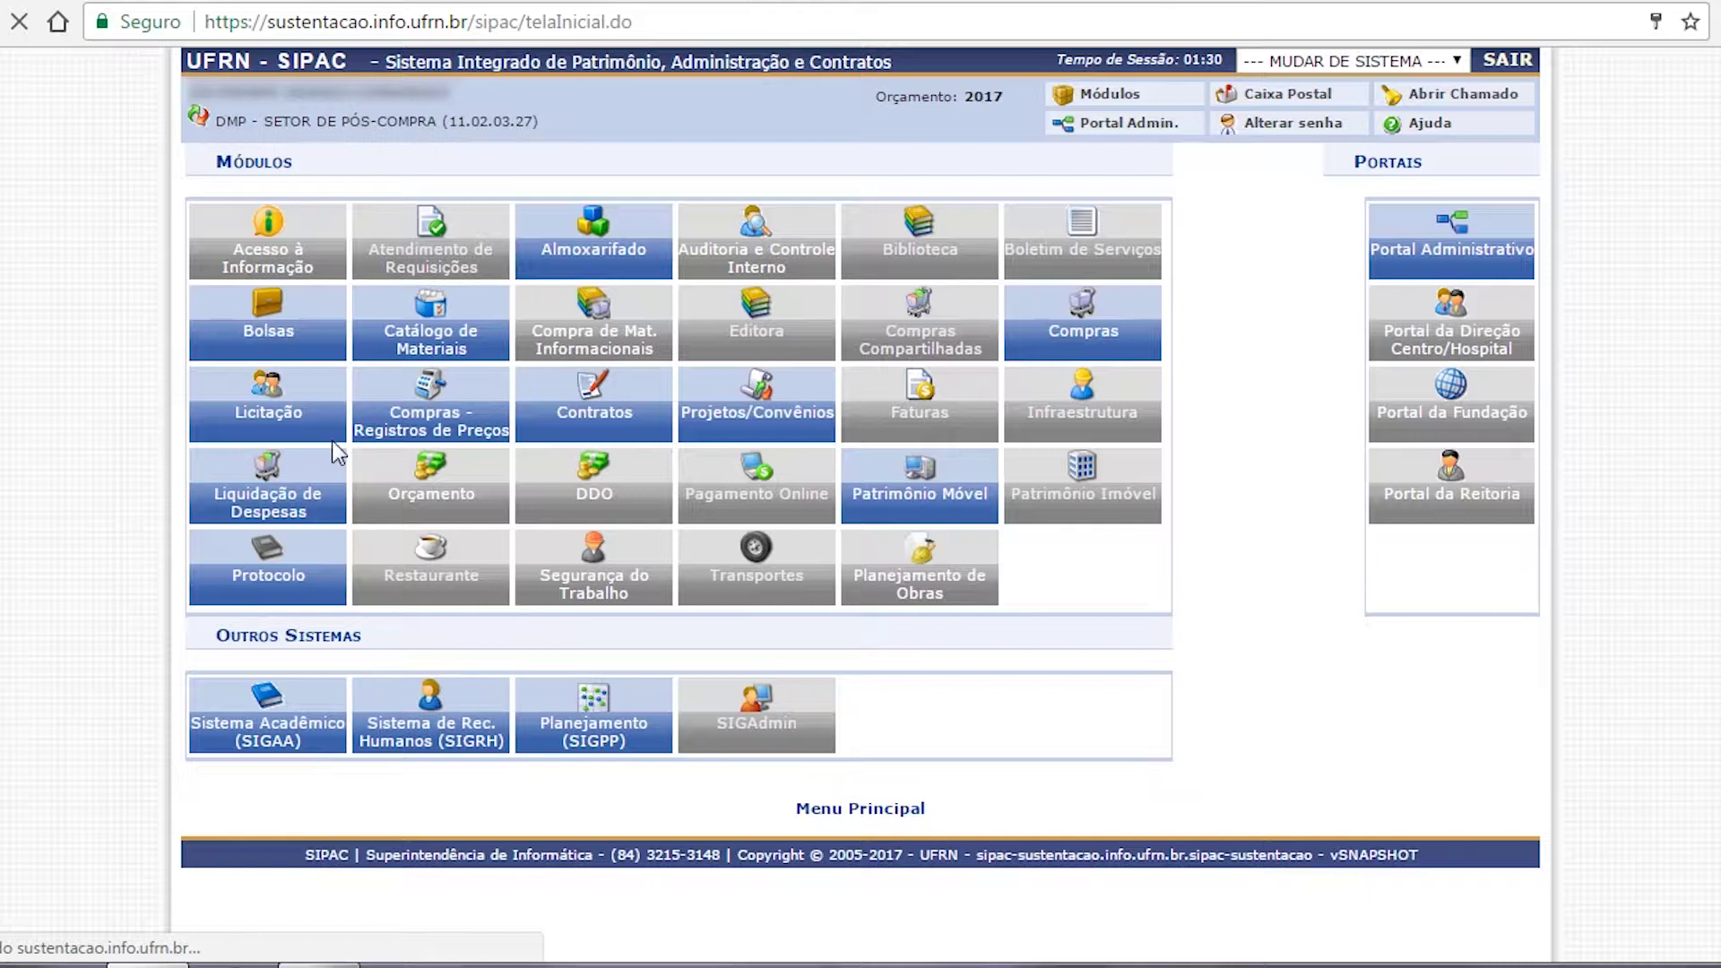
pyautogui.click(262, 574)
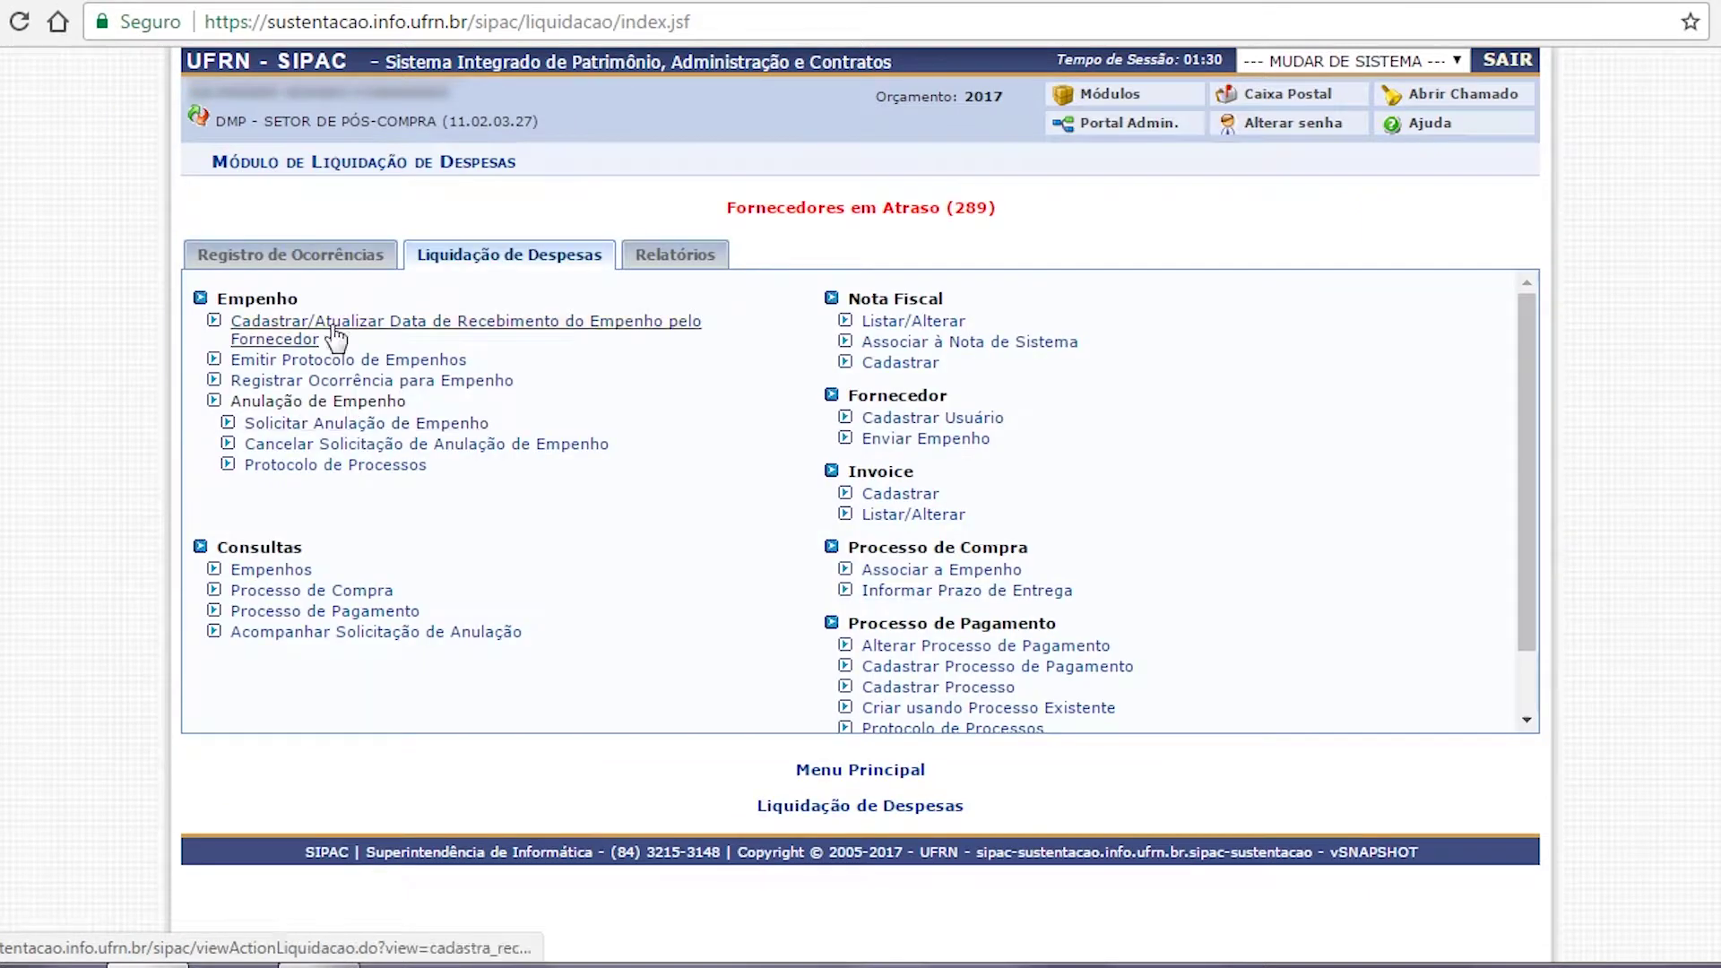
pyautogui.click(338, 261)
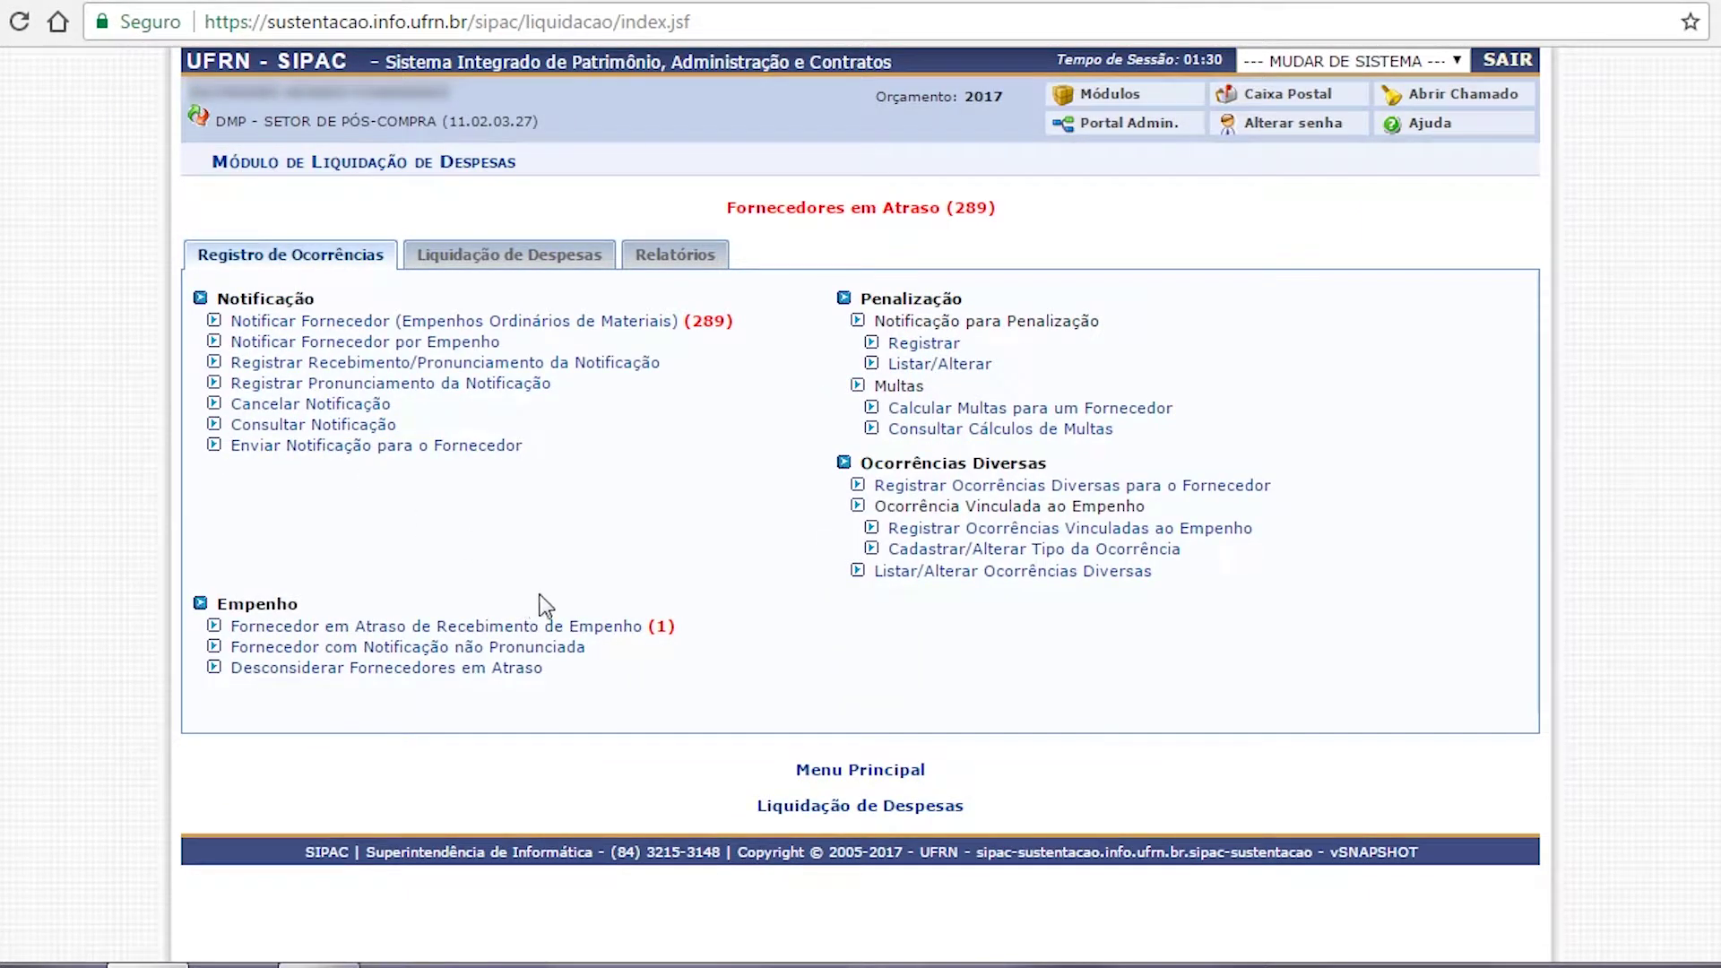
pyautogui.moveTo(686, 625); pyautogui.dragTo(240, 630)
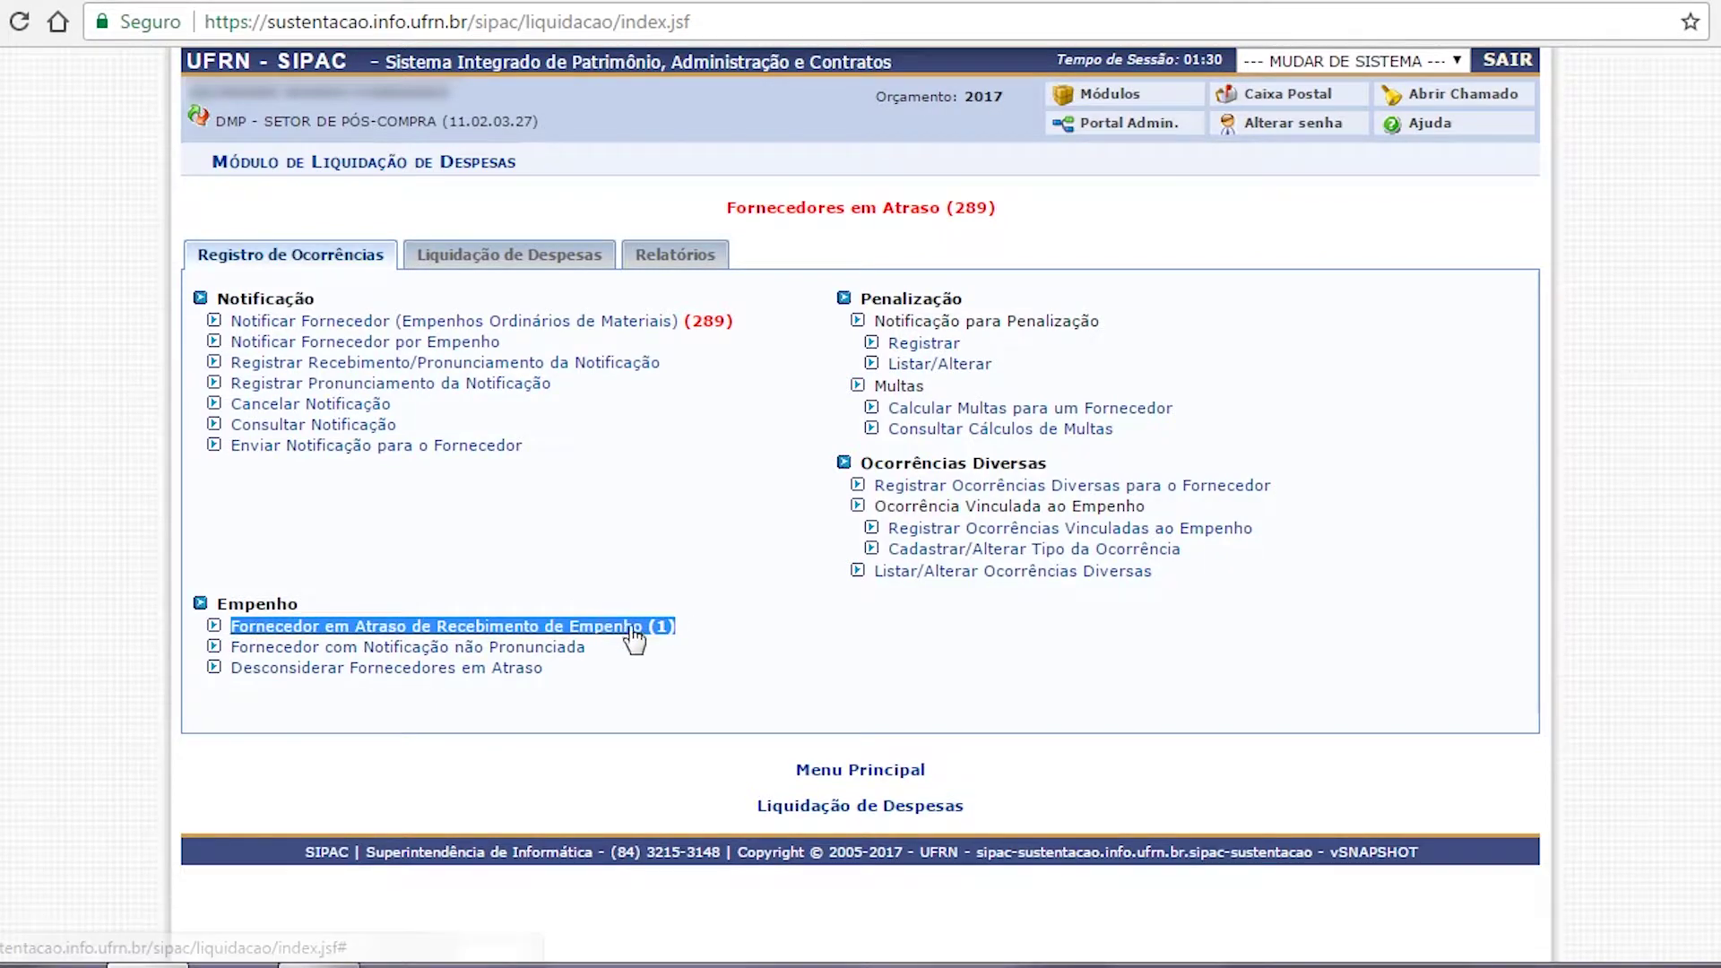
pyautogui.click(514, 637)
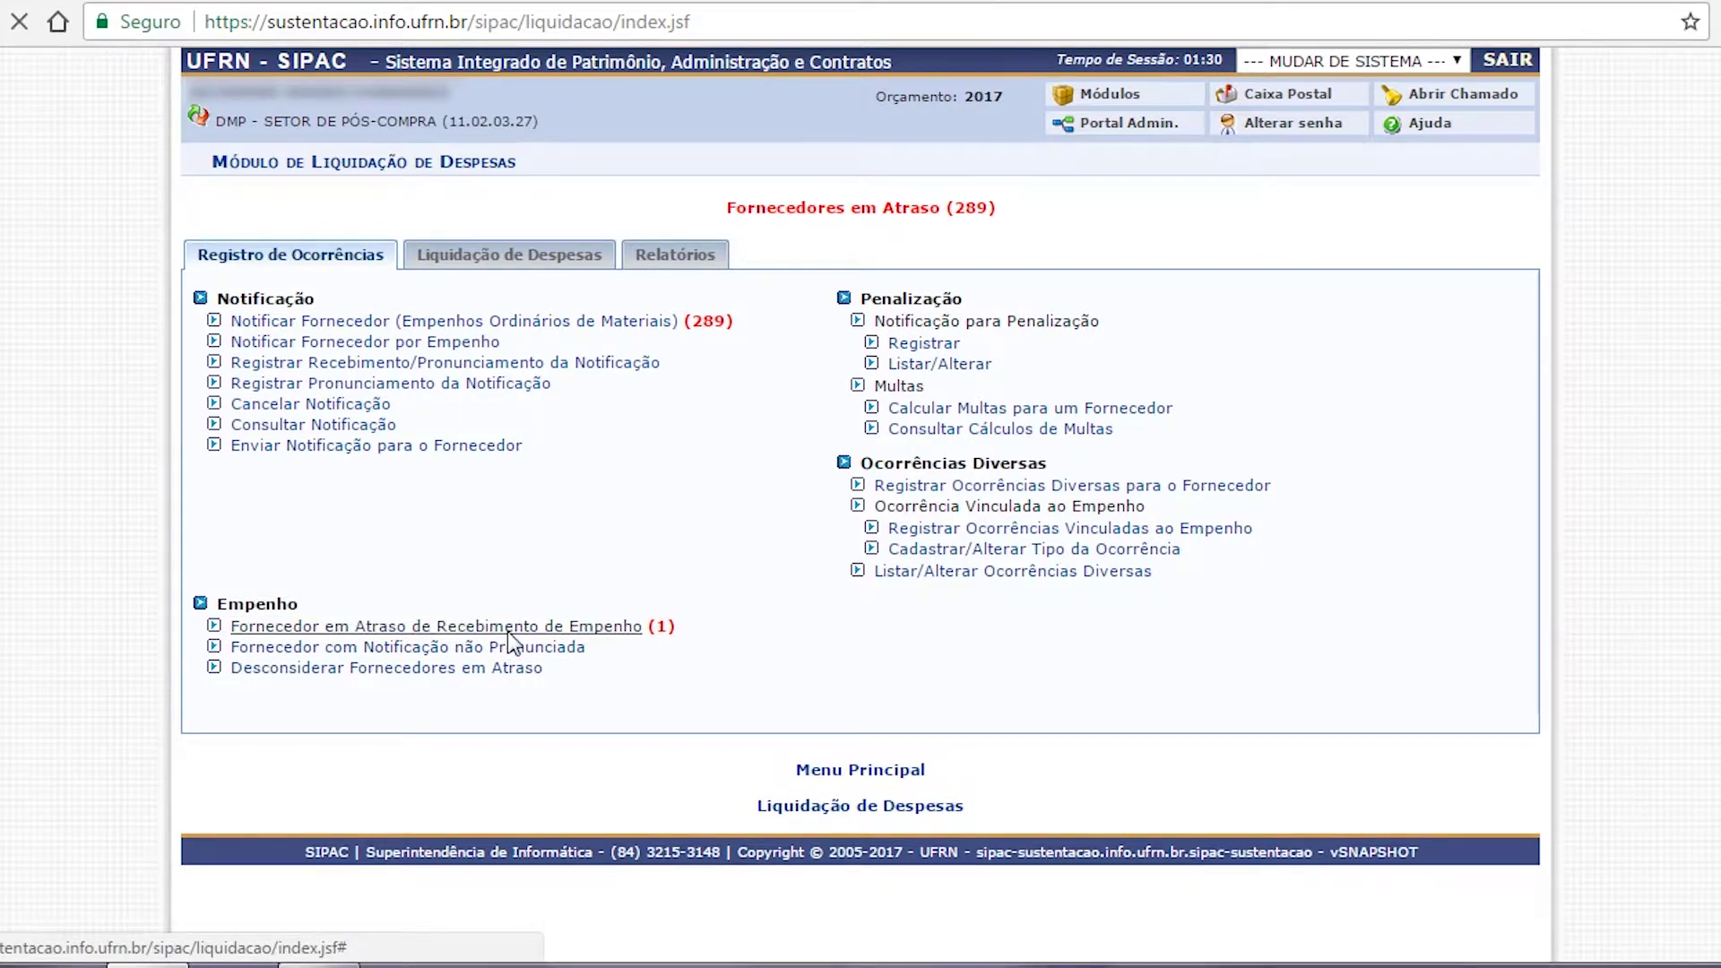
pyautogui.click(920, 341)
pyautogui.click(913, 379)
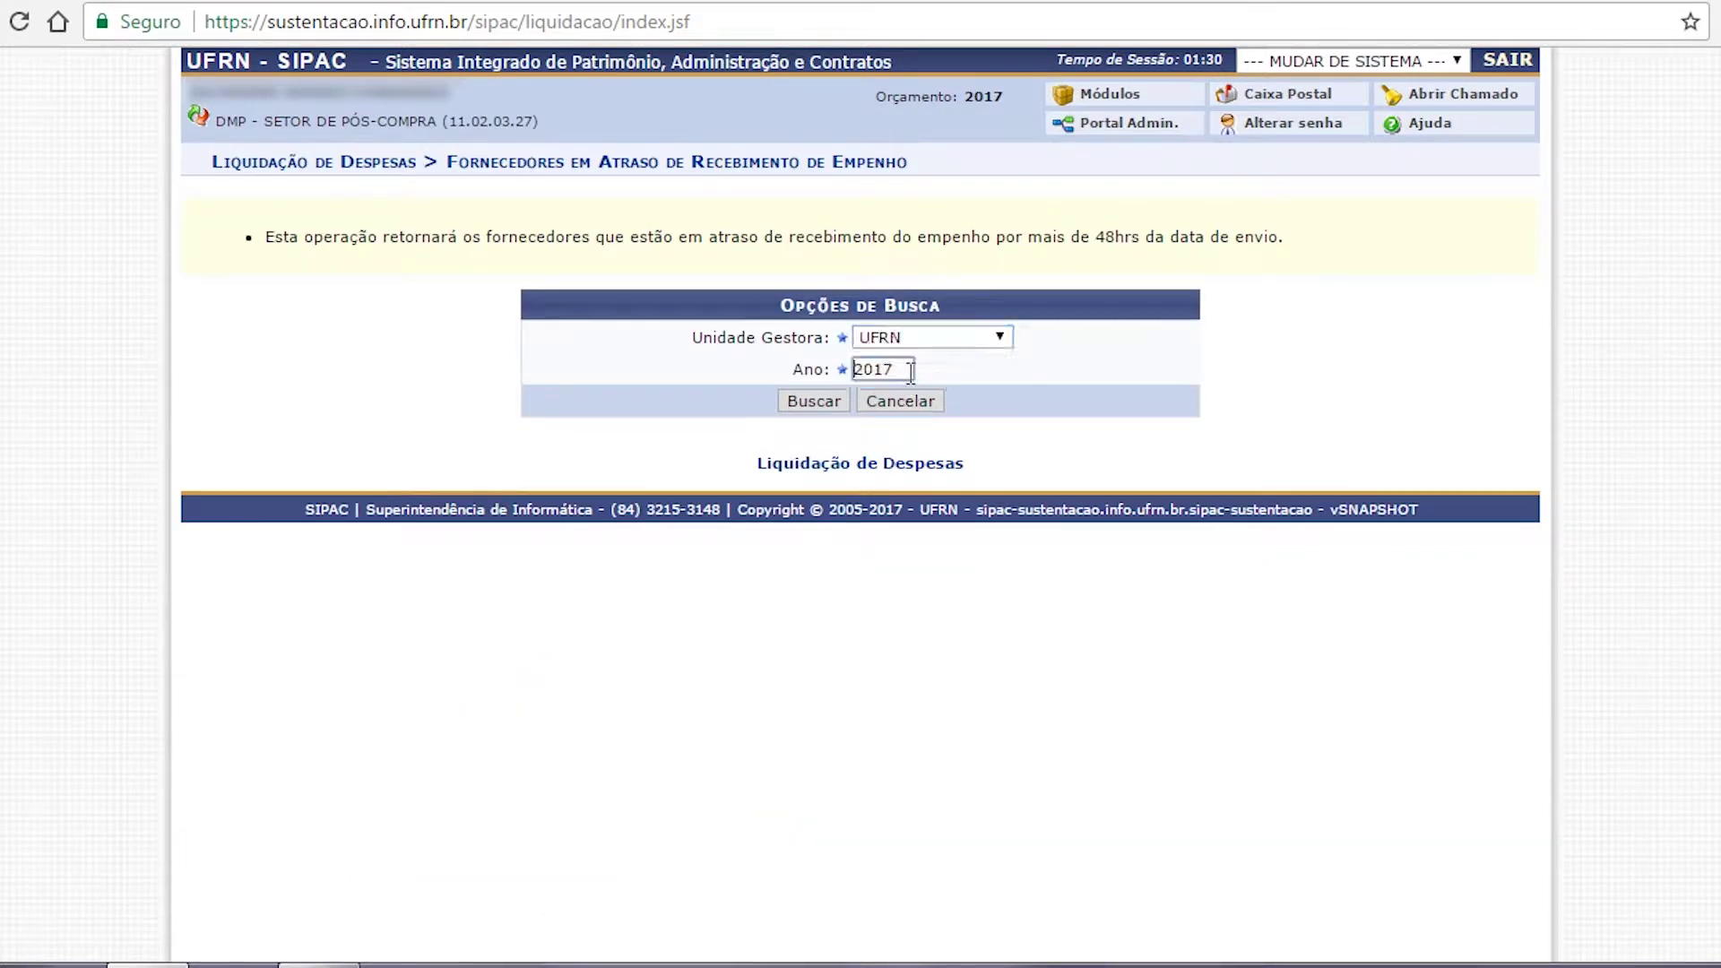
pyautogui.click(813, 401)
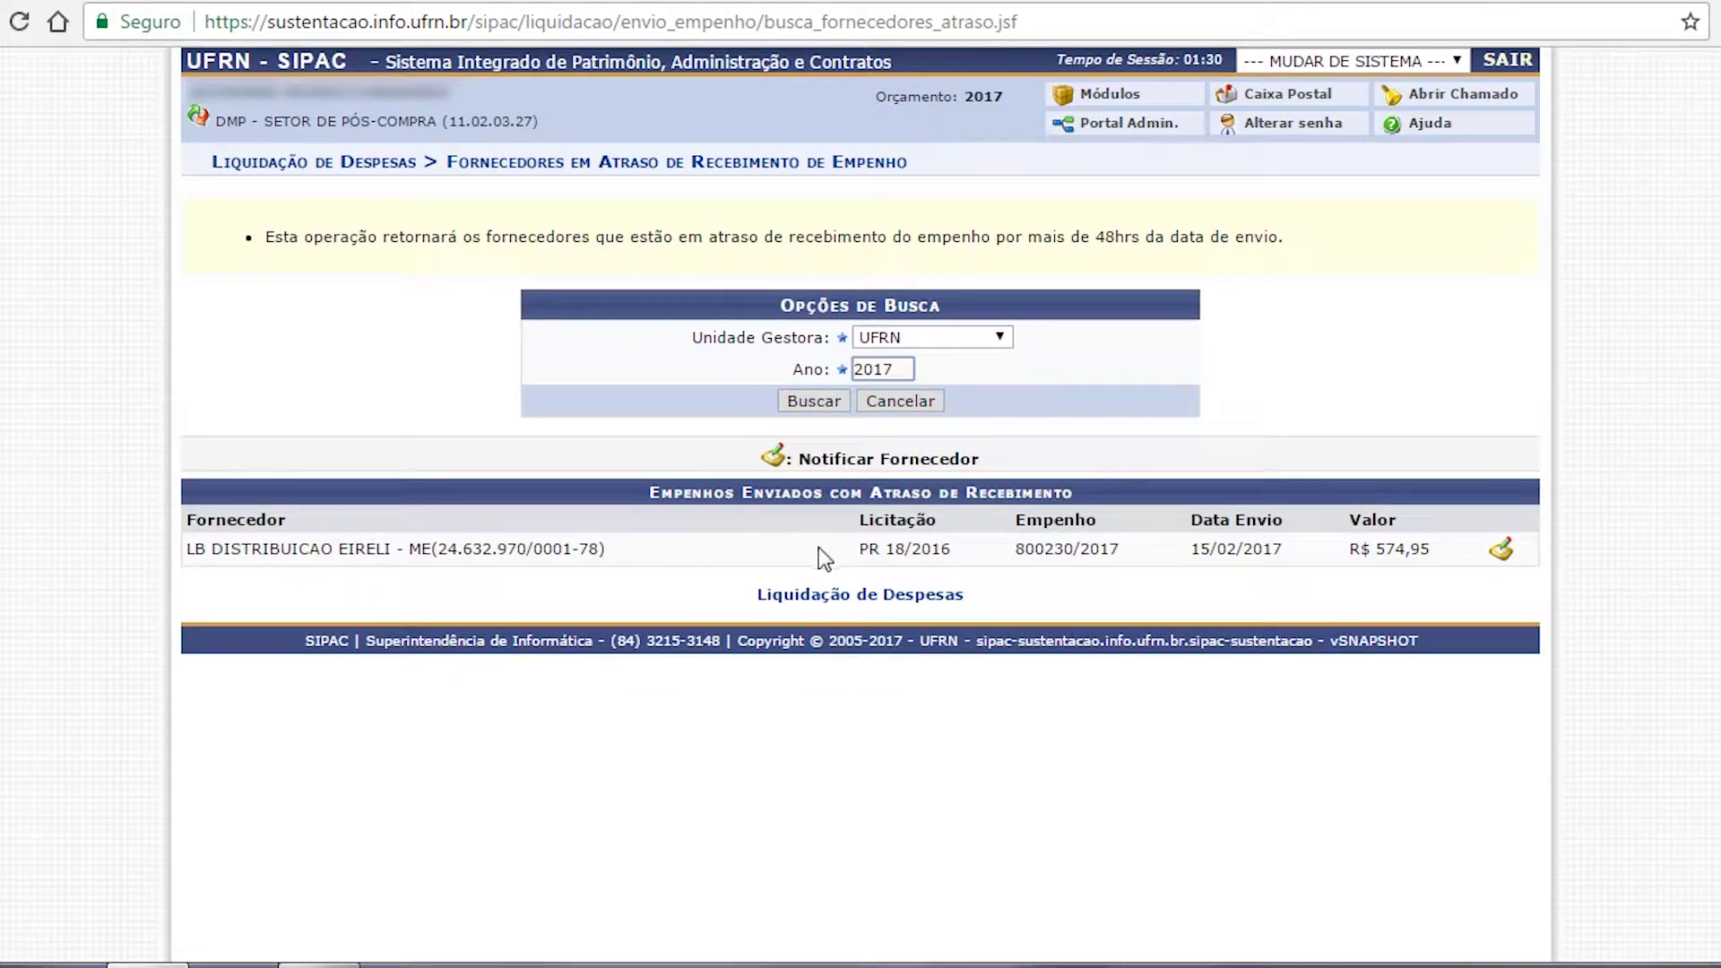
# Notify supplier LB DISTRIBUICAO EIRELI - ME about the overdue empenho 800230/2017, with a response deadline of 2 days
pyautogui.moveTo(863, 549); pyautogui.dragTo(941, 549)
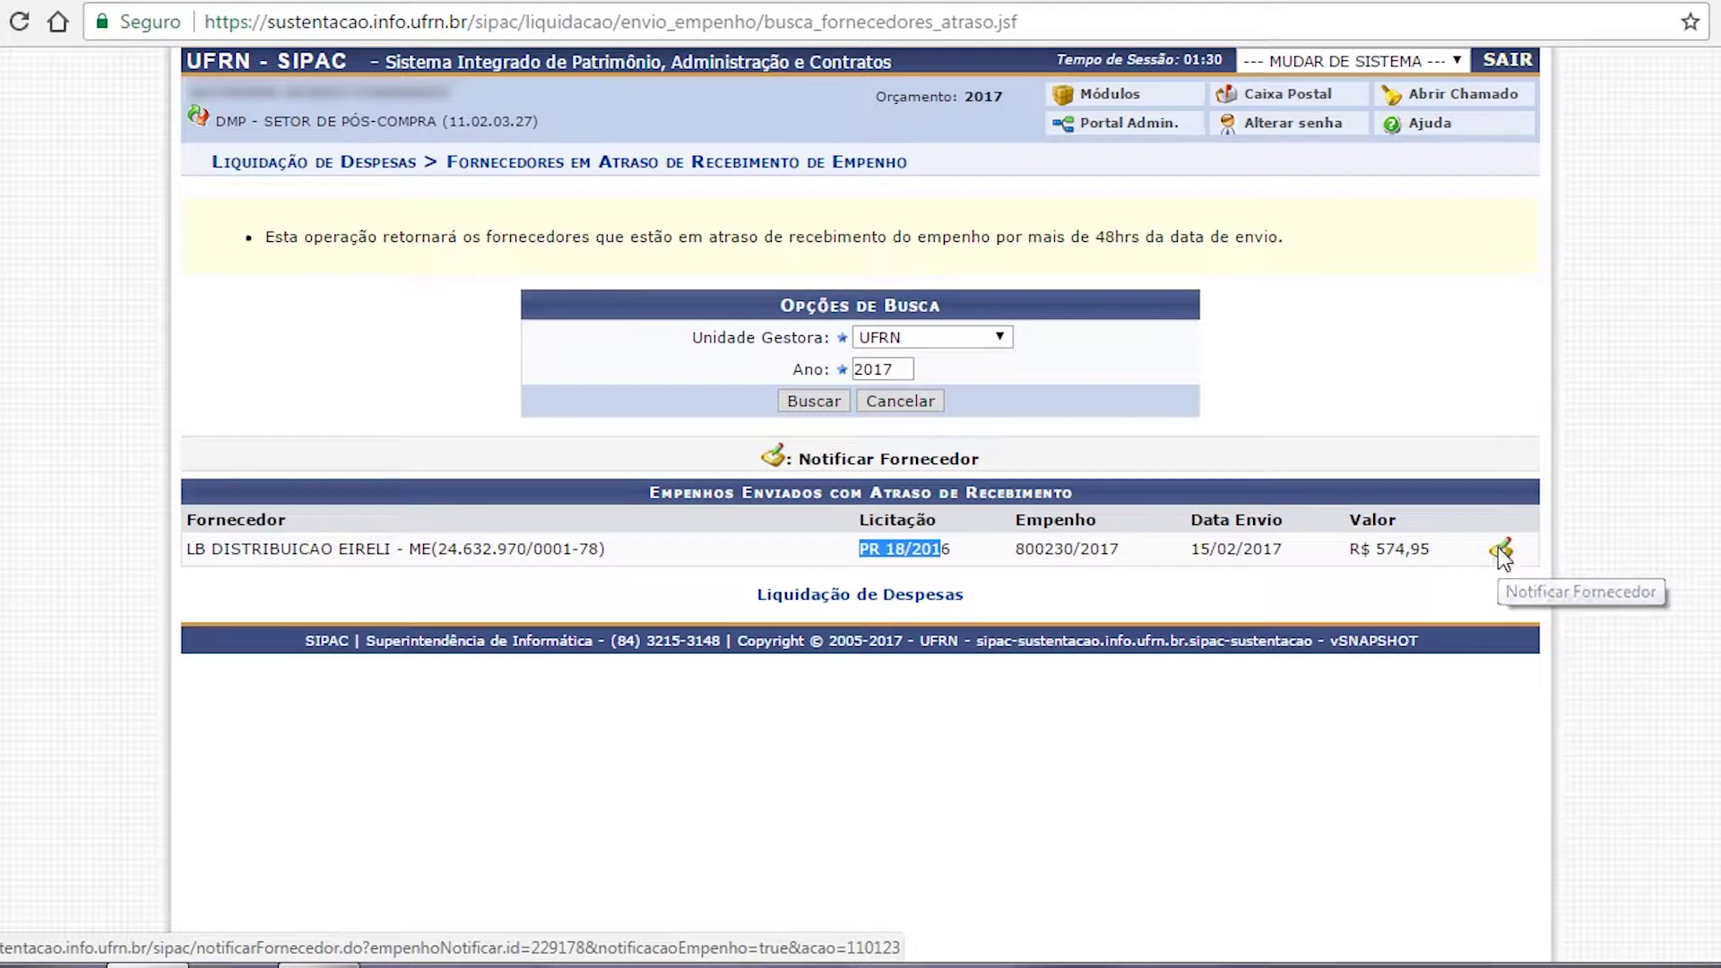
pyautogui.click(1502, 556)
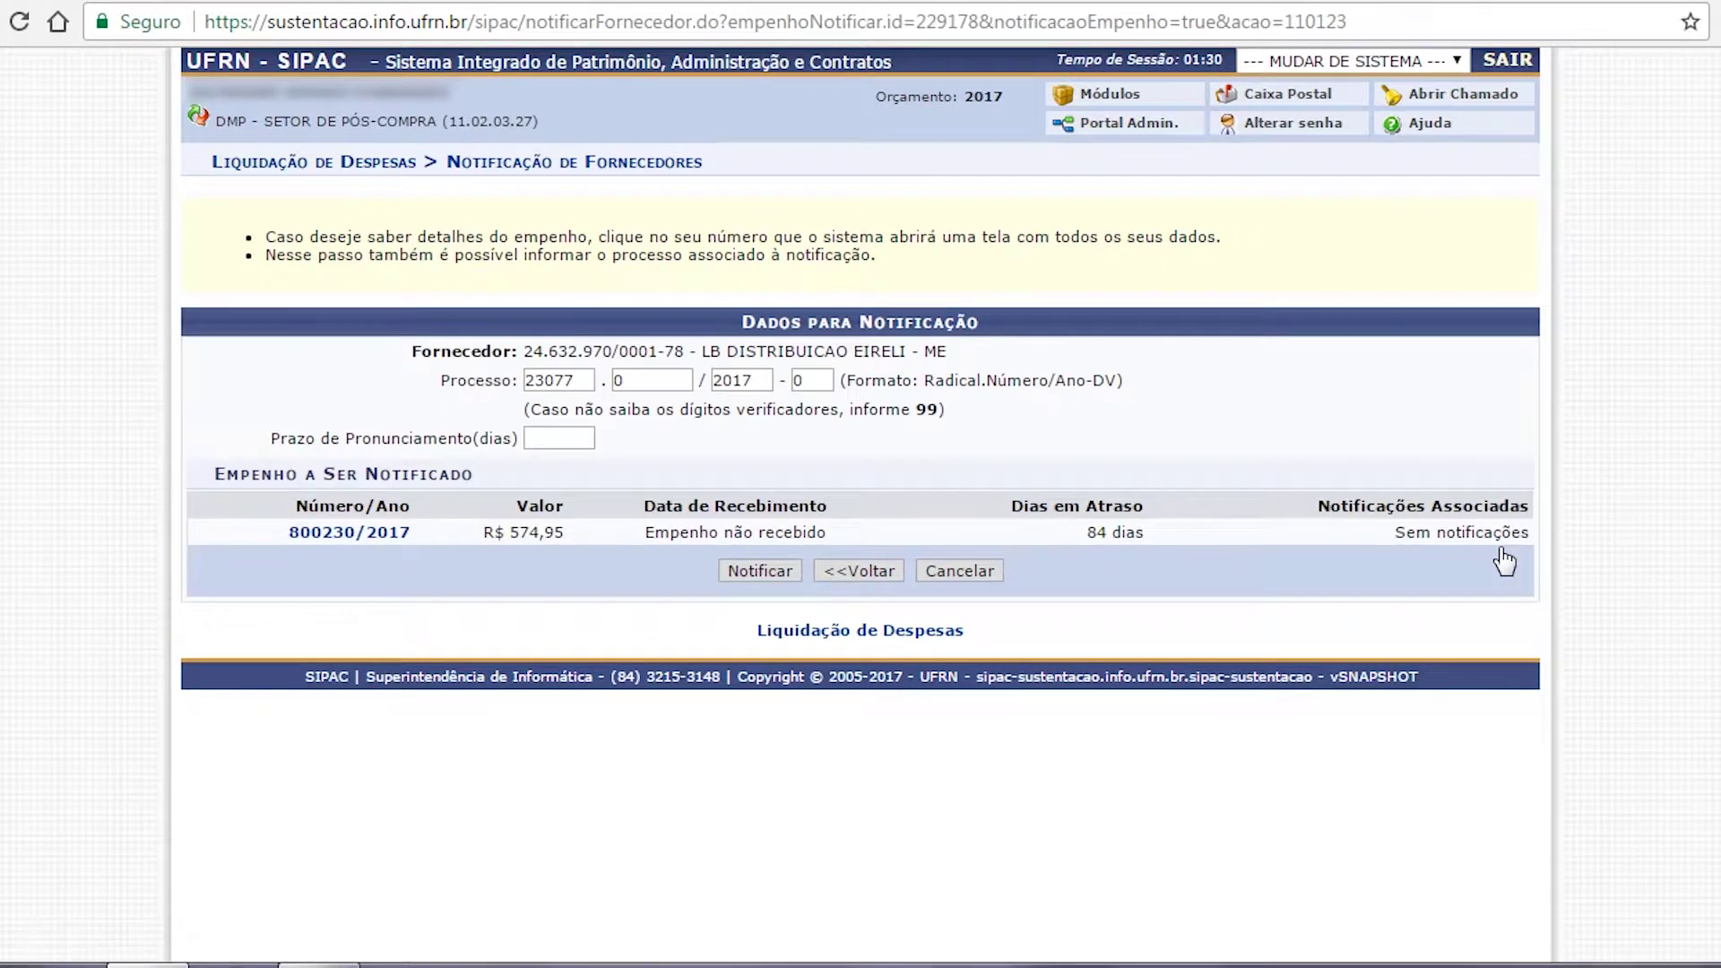
pyautogui.click(560, 439)
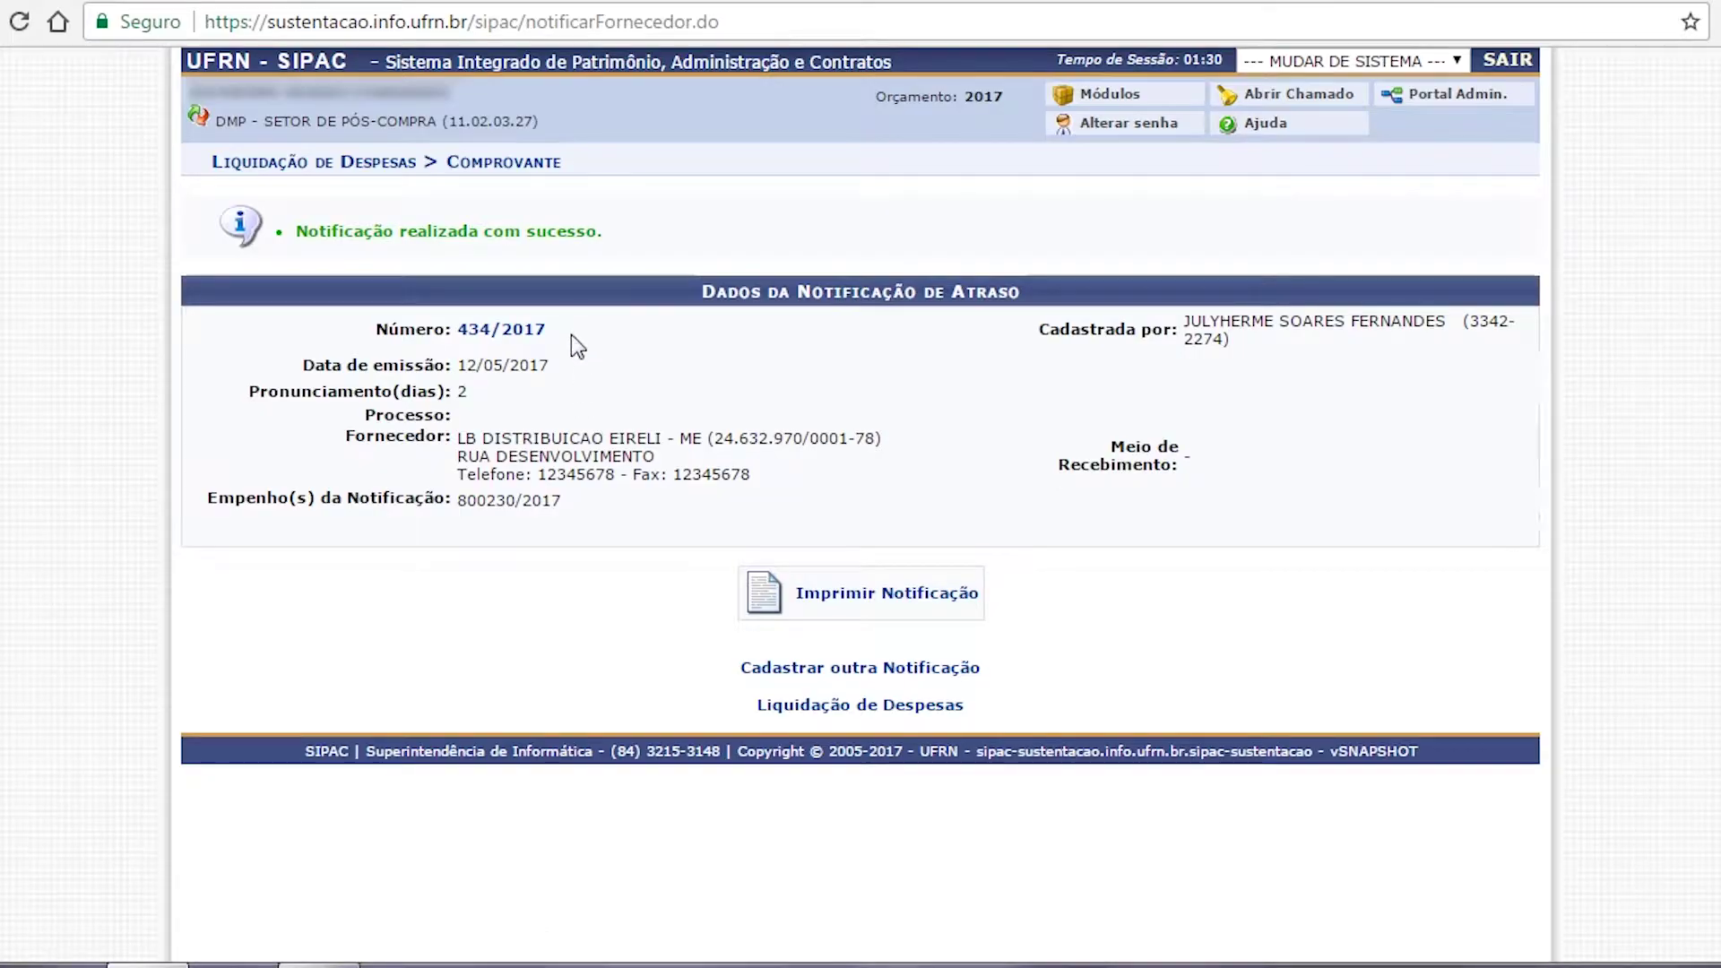
pyautogui.moveTo(547, 329); pyautogui.dragTo(463, 323)
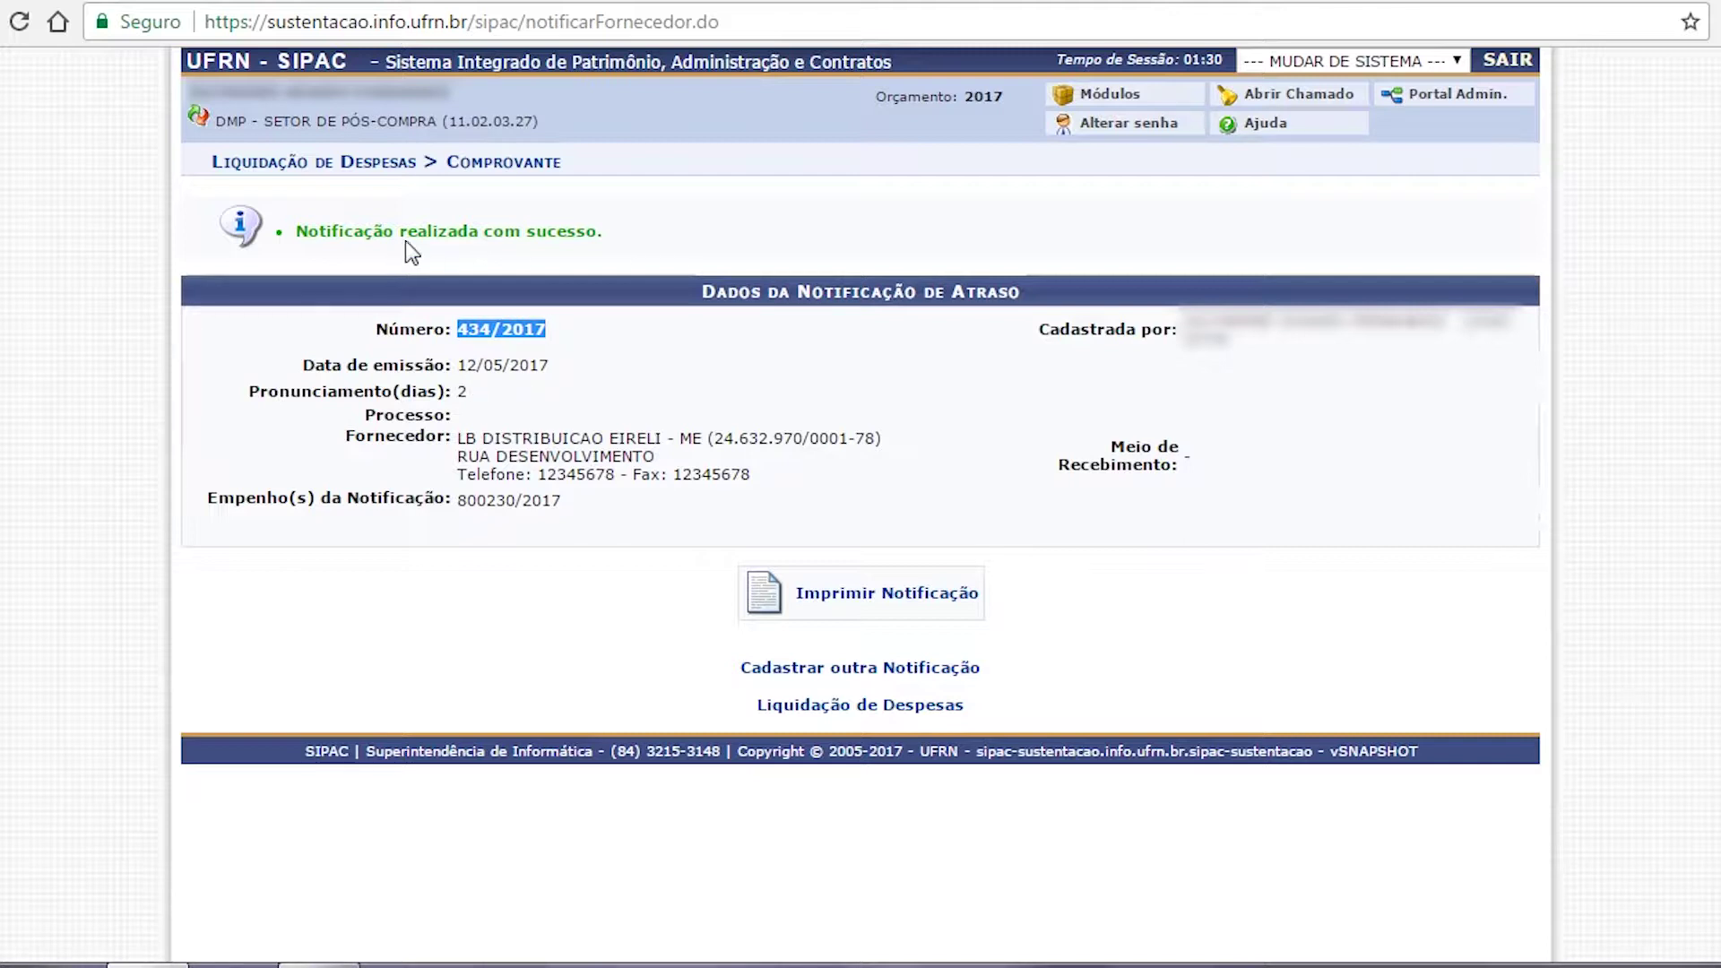
# Start registering a new Nota Fiscal of type Orçamentária in the Liquidação de Despesas module
pyautogui.click(319, 163)
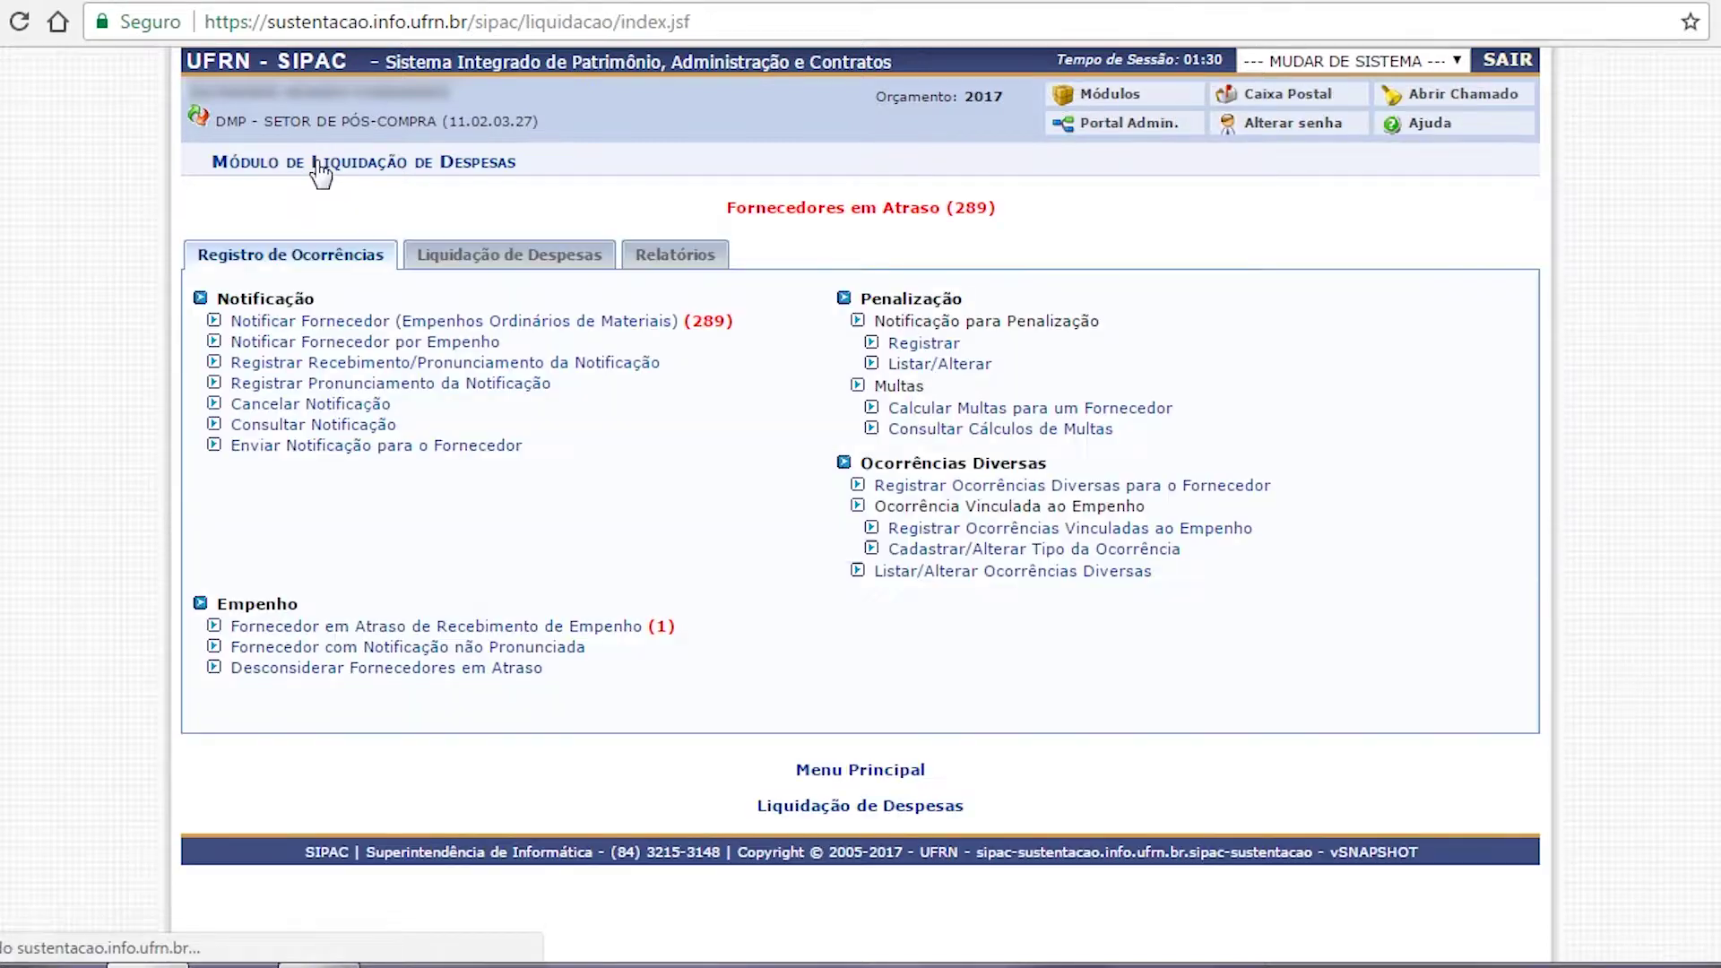
pyautogui.click(535, 259)
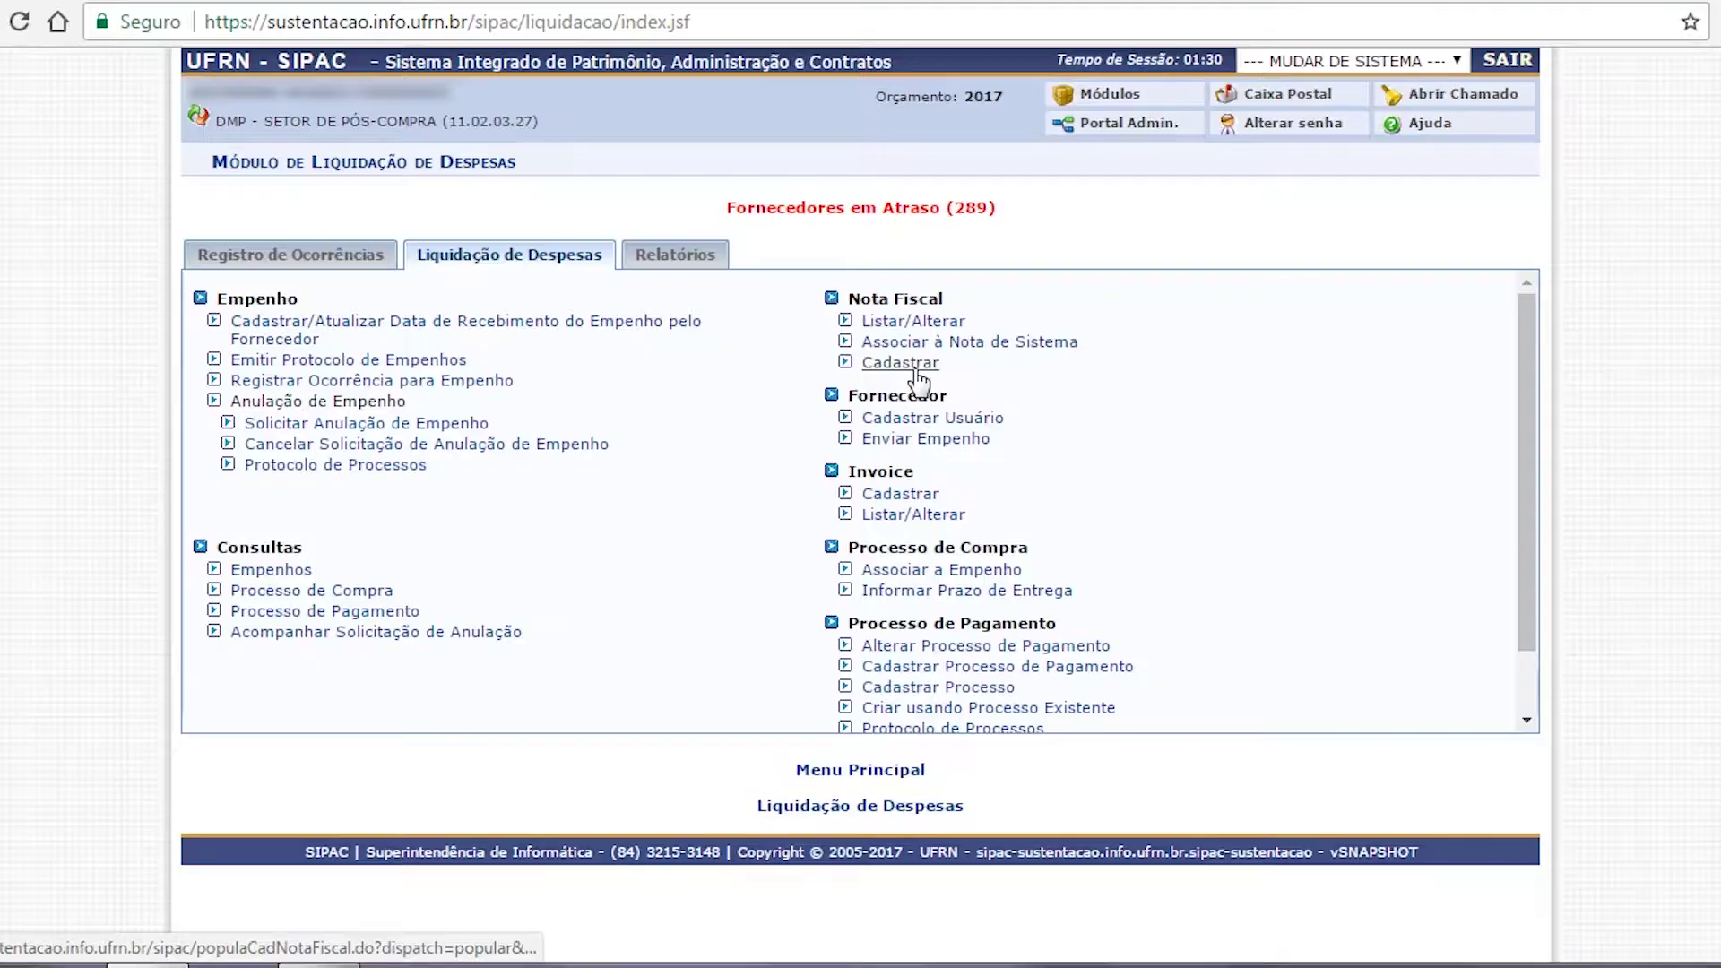
pyautogui.click(914, 359)
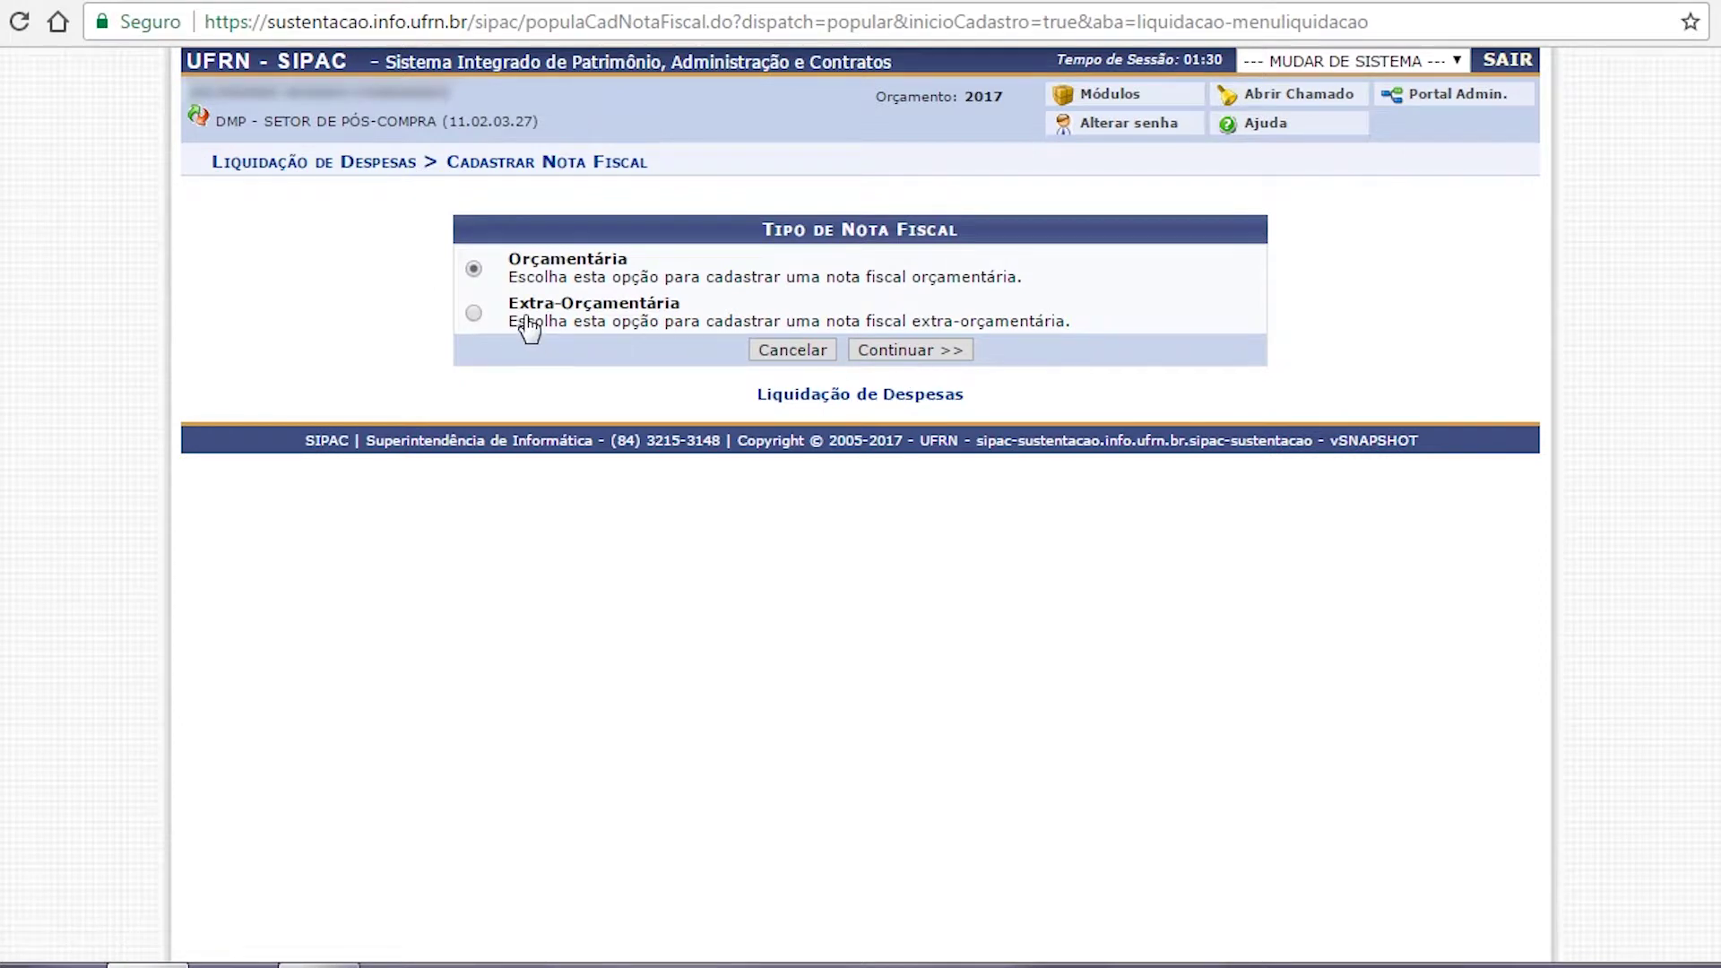
pyautogui.click(892, 349)
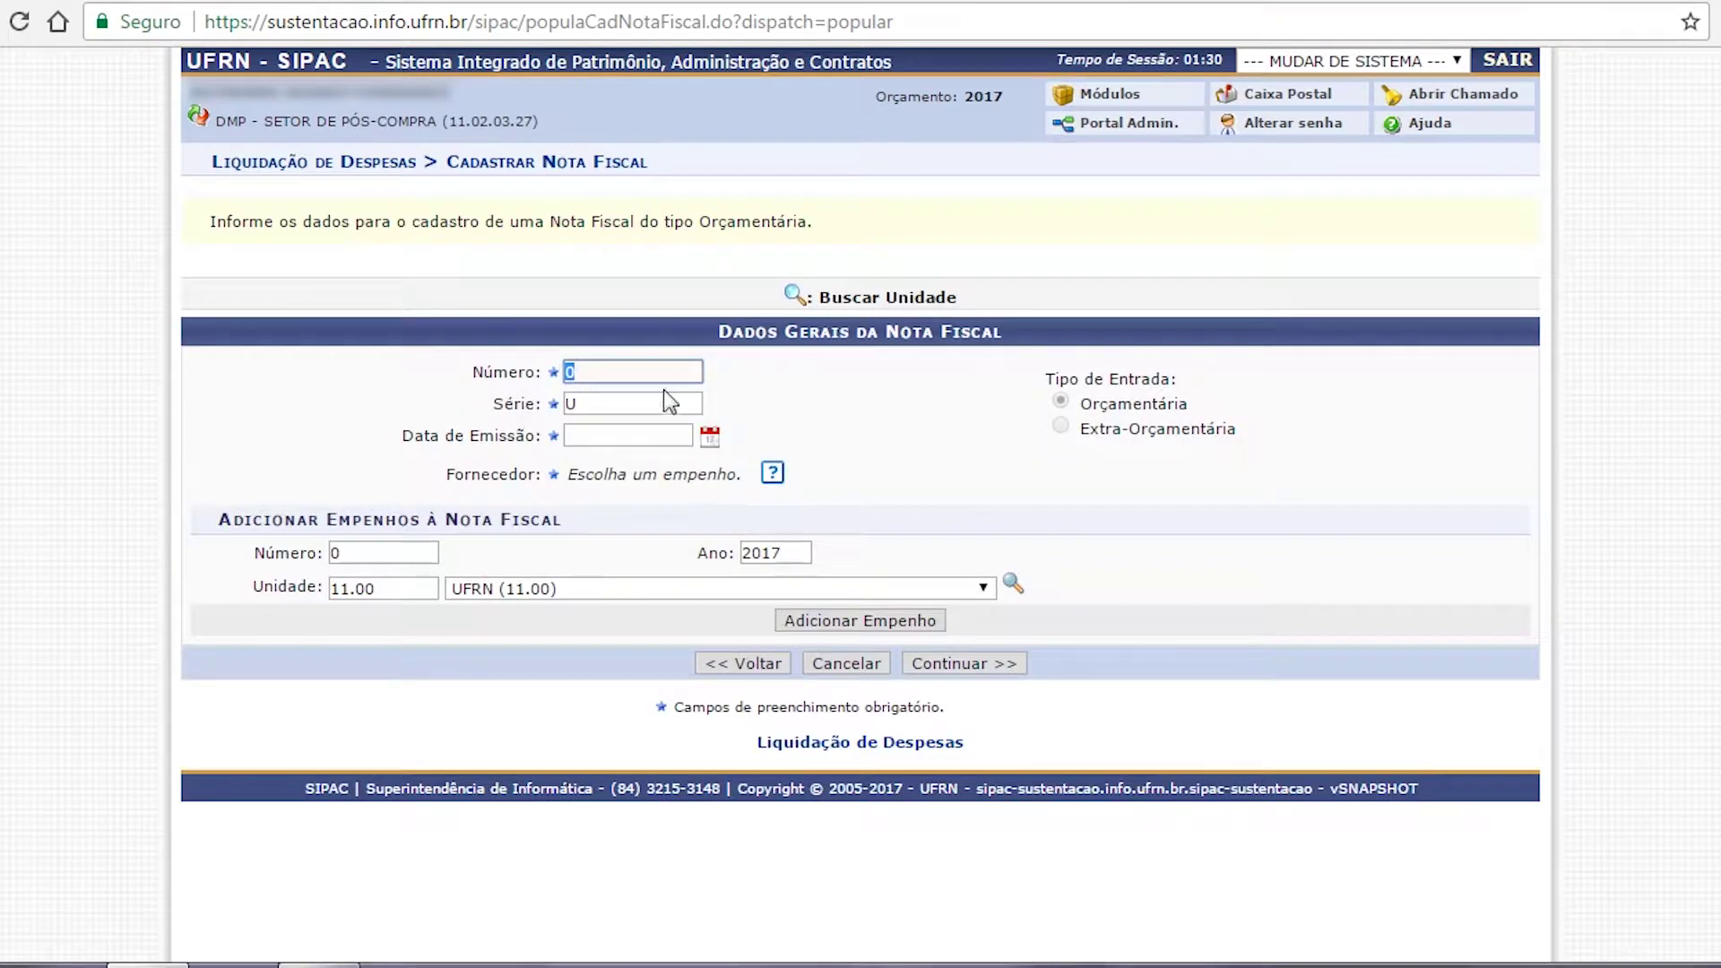
# Add empenho 800458/2017 to the Nota Fiscal, set number 123, series 1 and issue date 12/05/2017, and continue to its items
pyautogui.click(362, 561)
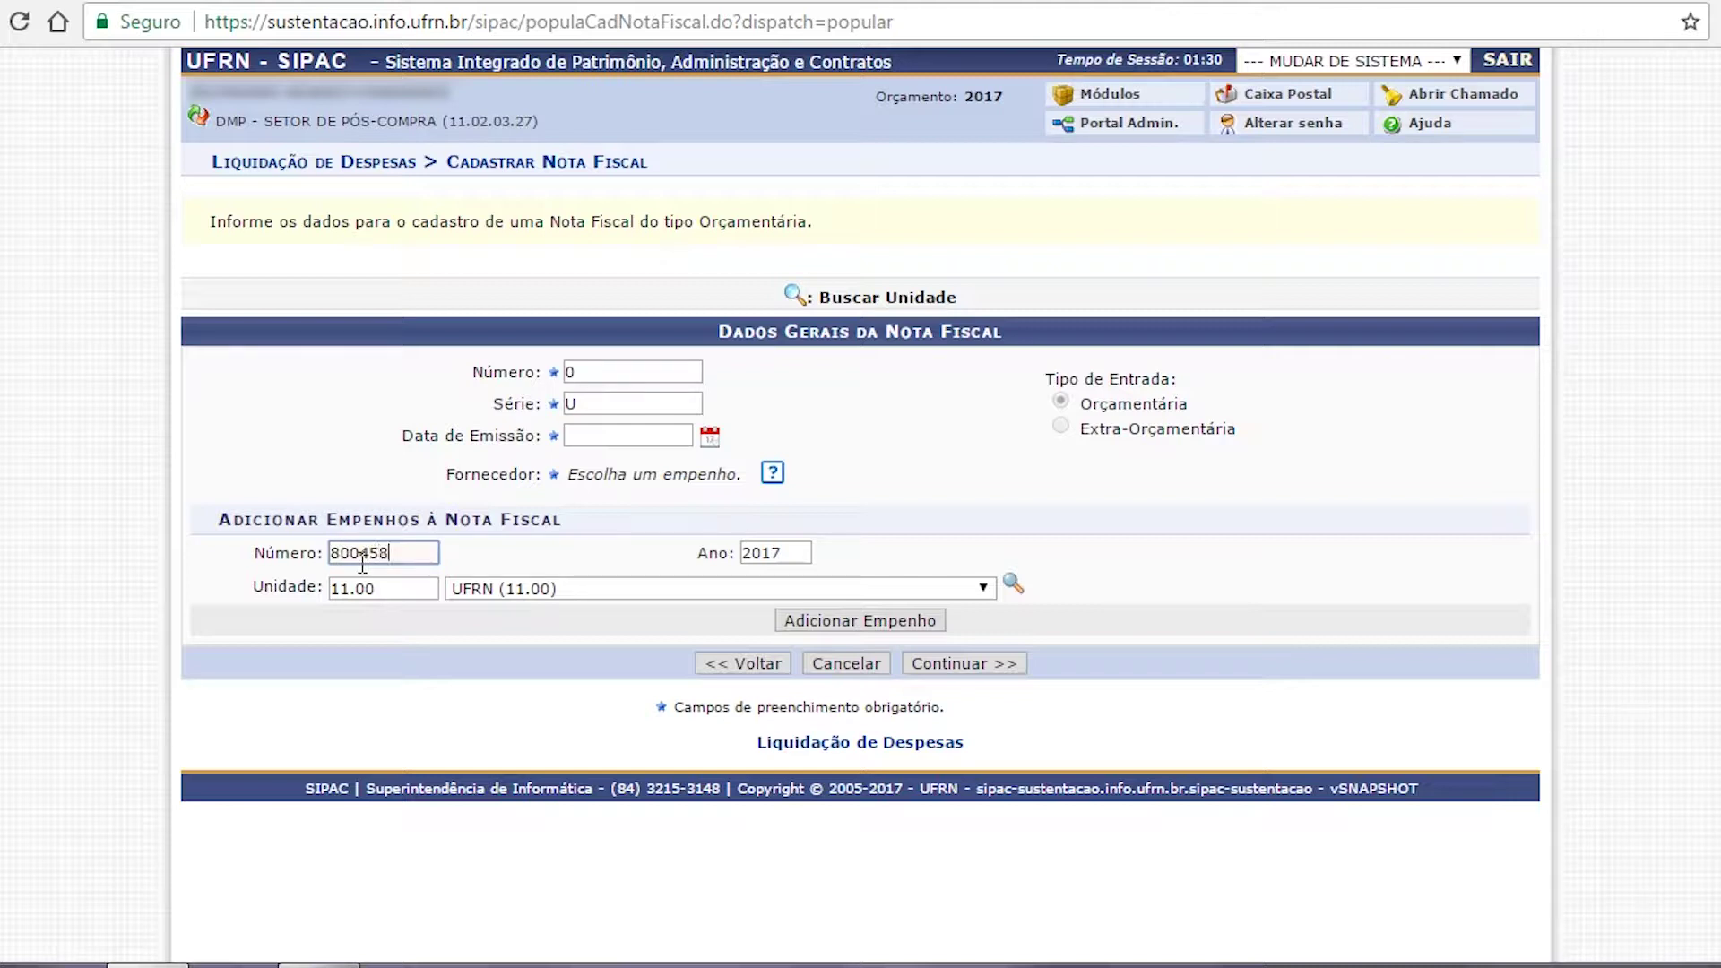
pyautogui.click(831, 627)
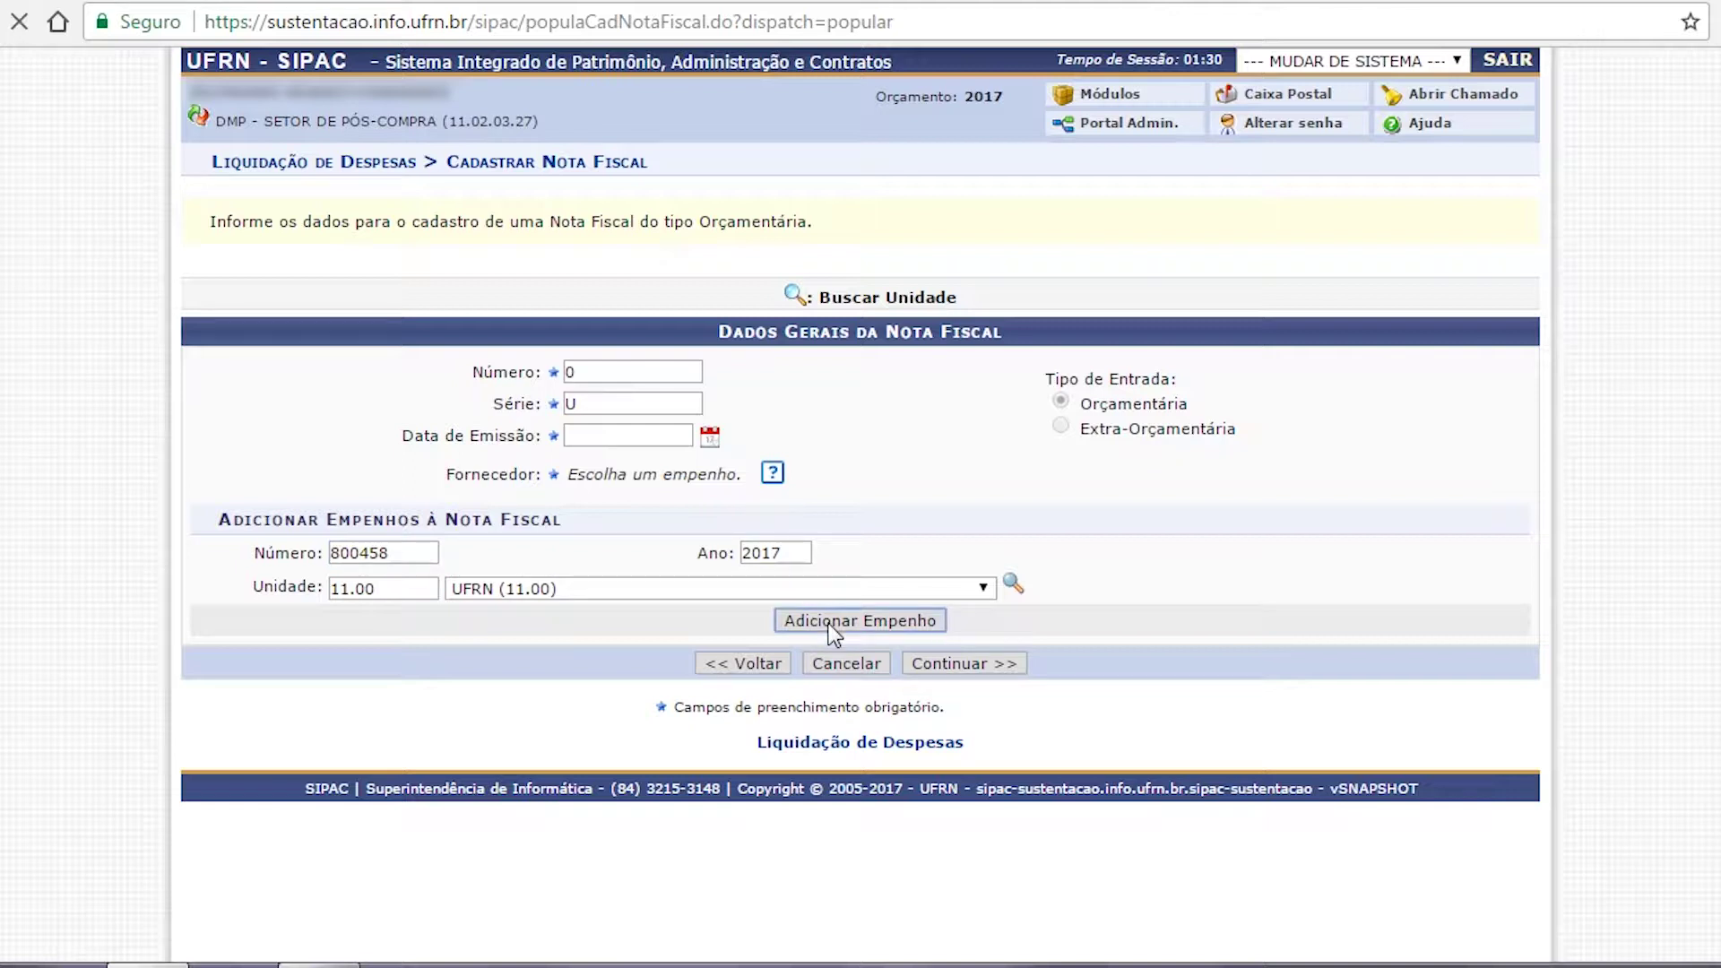
pyautogui.doubleClick(600, 373)
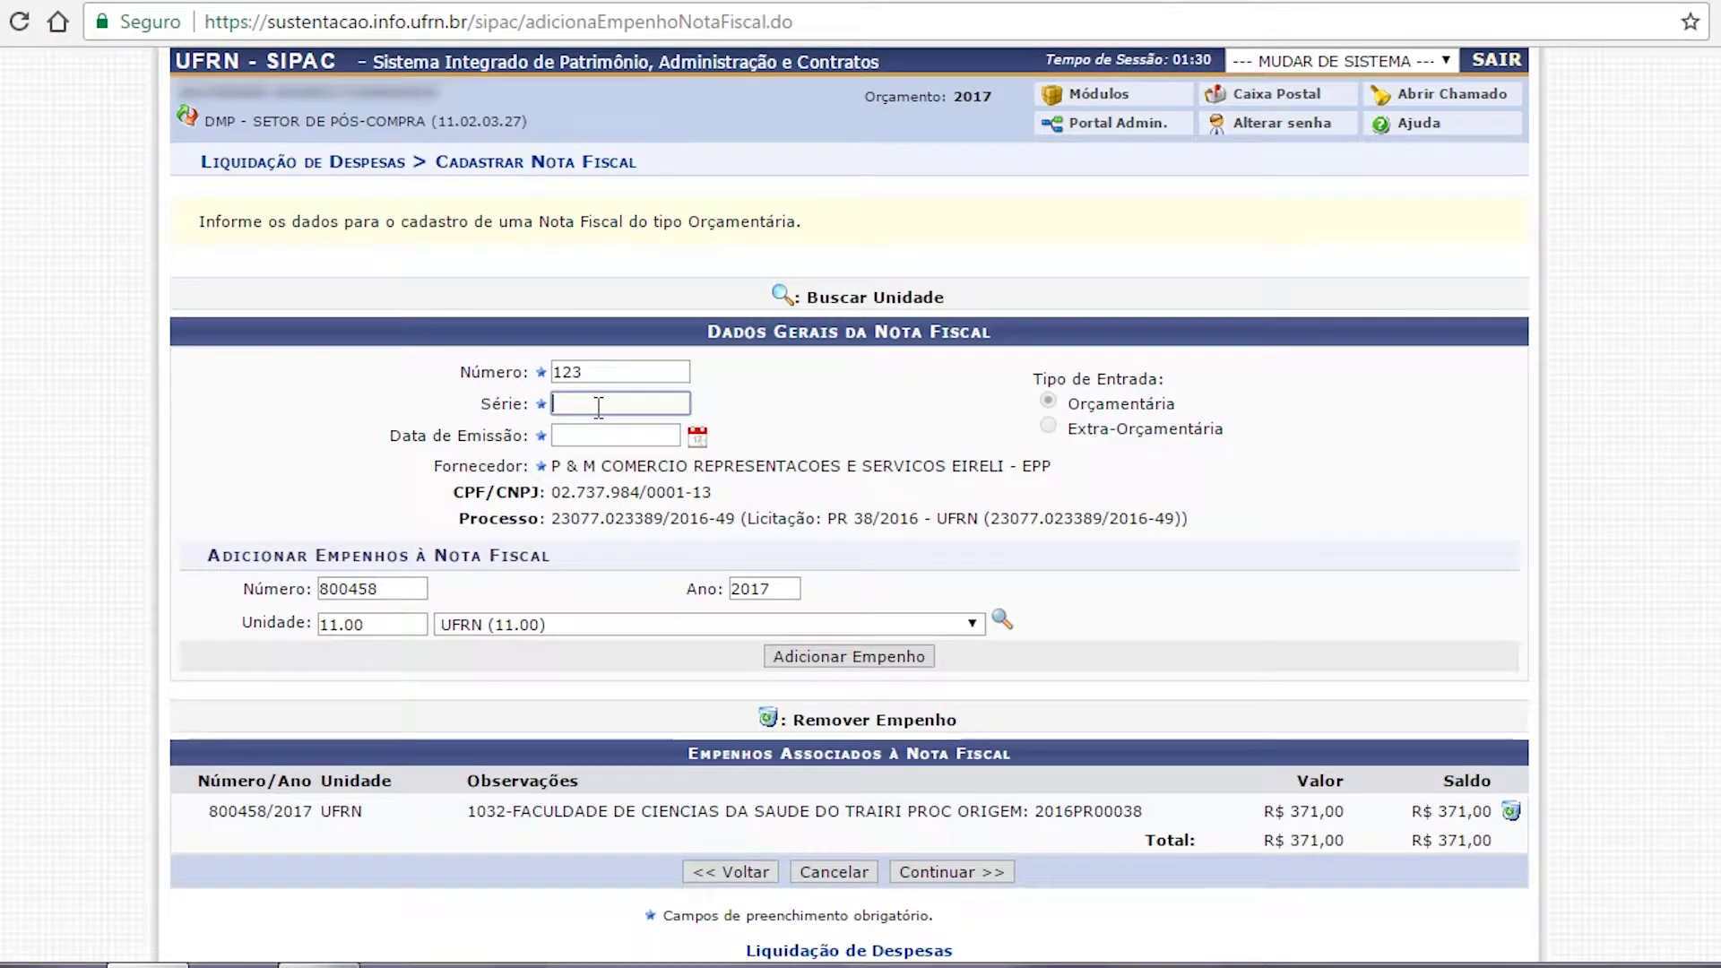
pyautogui.click(698, 438)
pyautogui.click(907, 559)
pyautogui.scroll(-1, 755, 518)
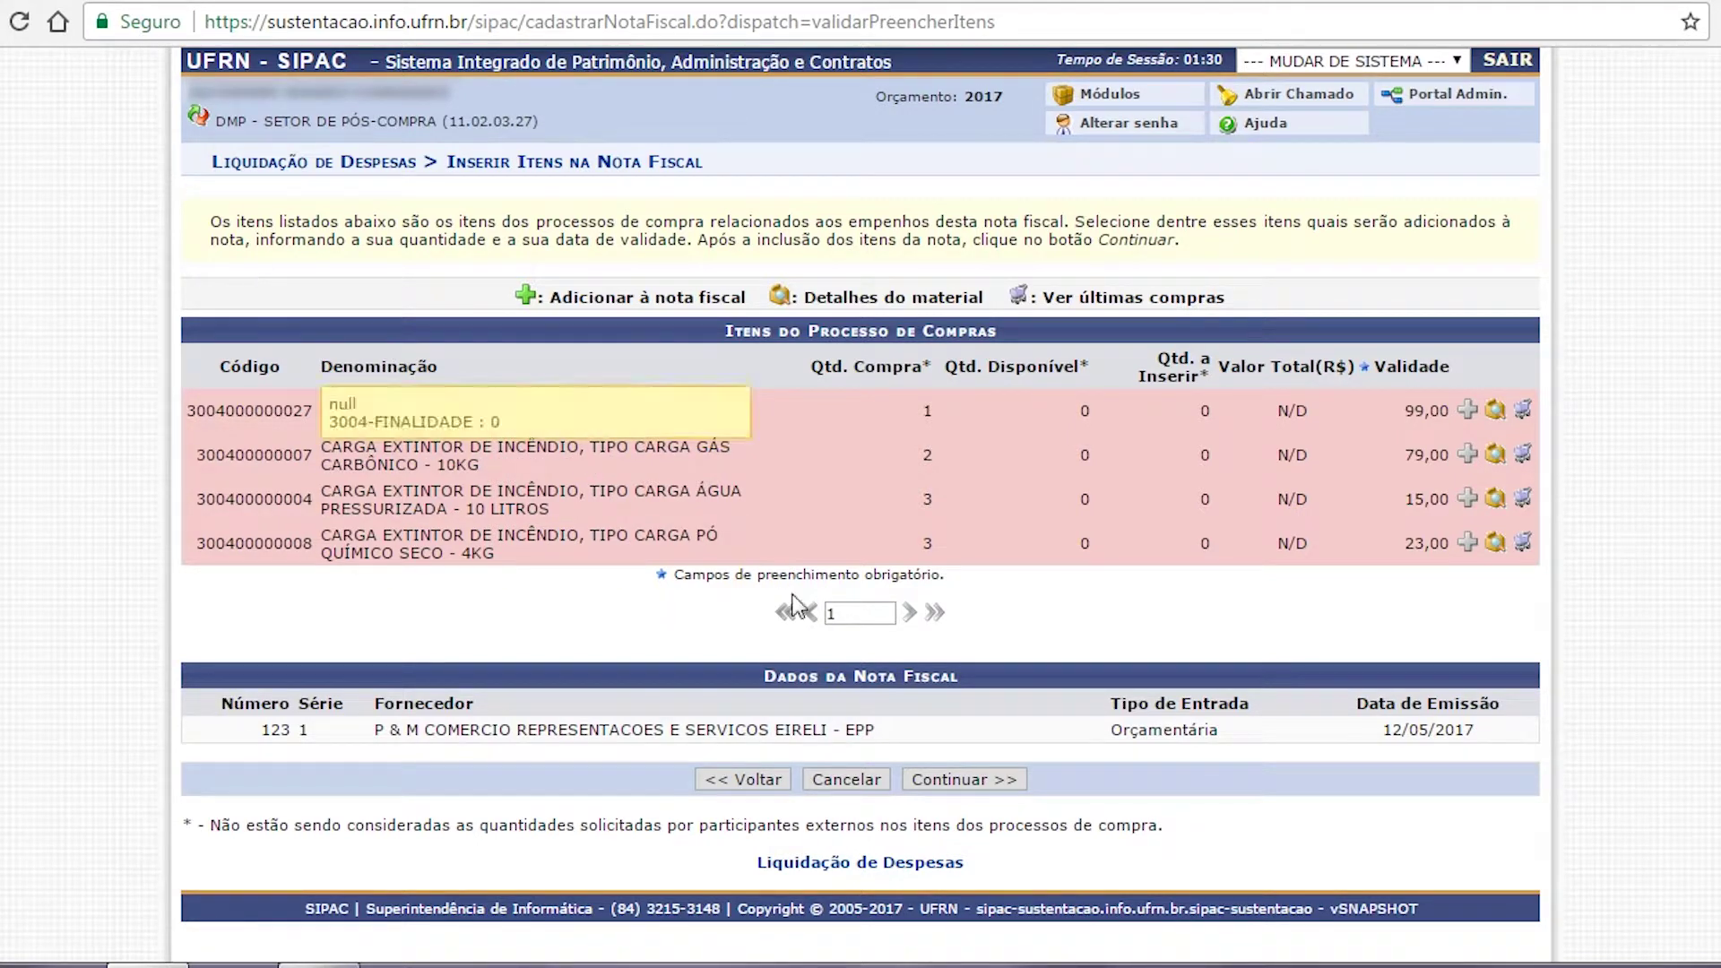
# Go back to the Nota Fiscal type selection and change the type to Extra-Orçamentária
pyautogui.click(773, 778)
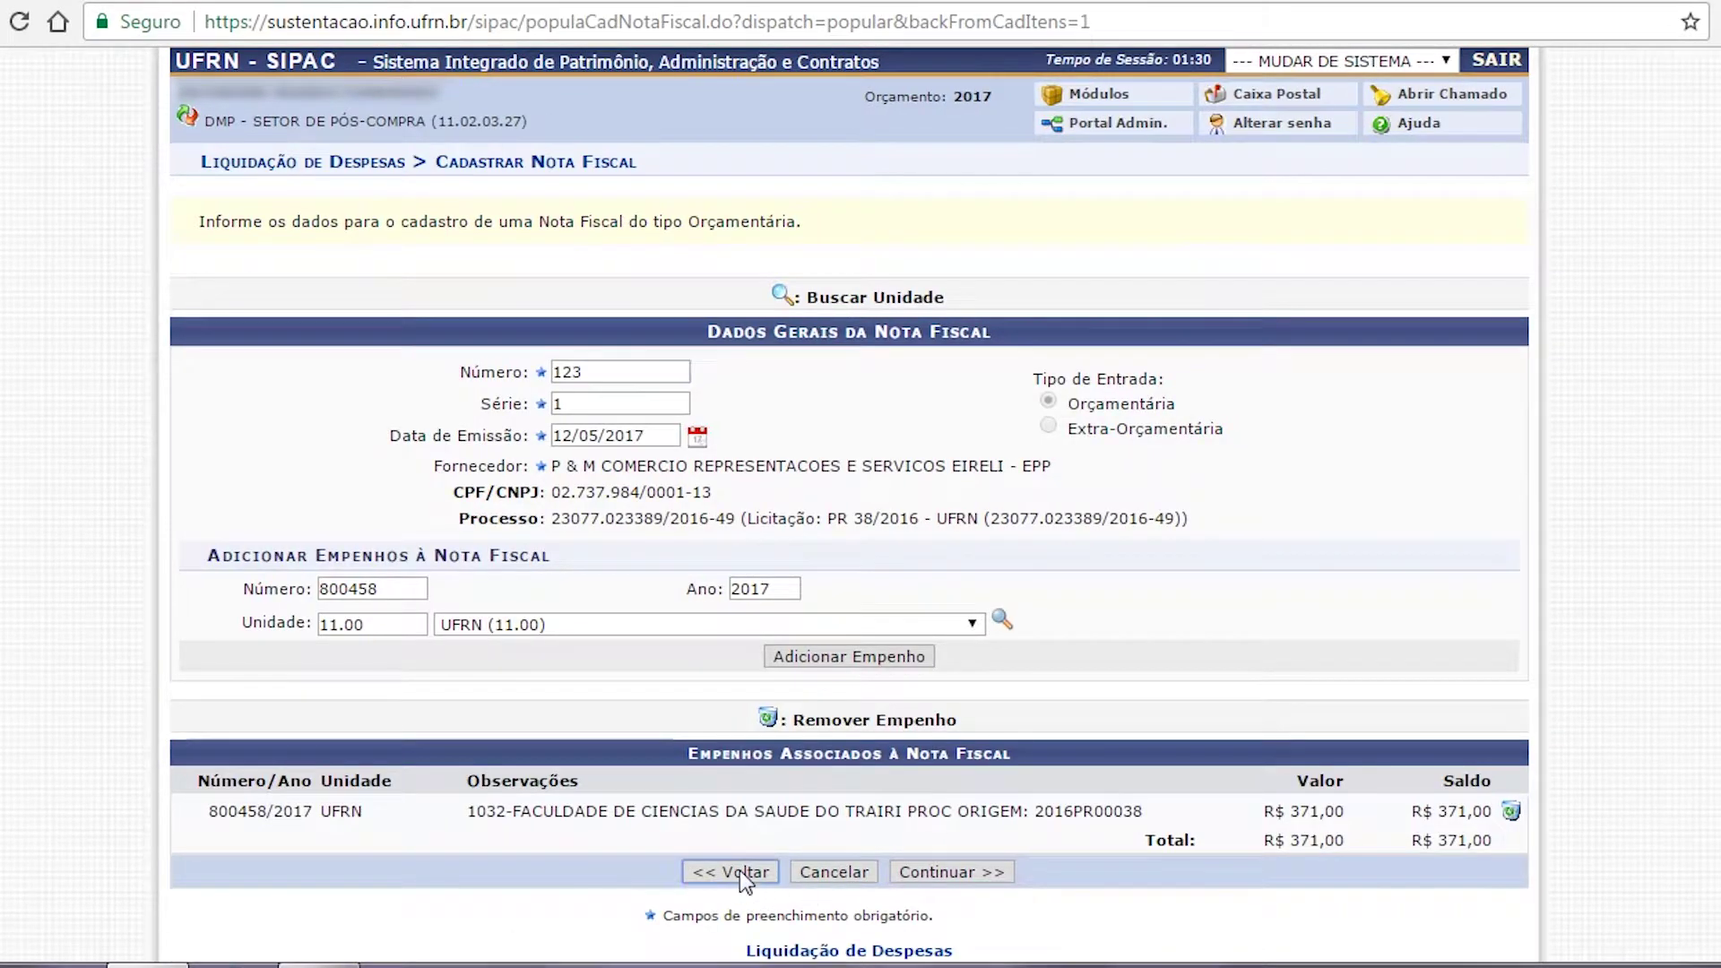
pyautogui.click(739, 870)
pyautogui.click(548, 328)
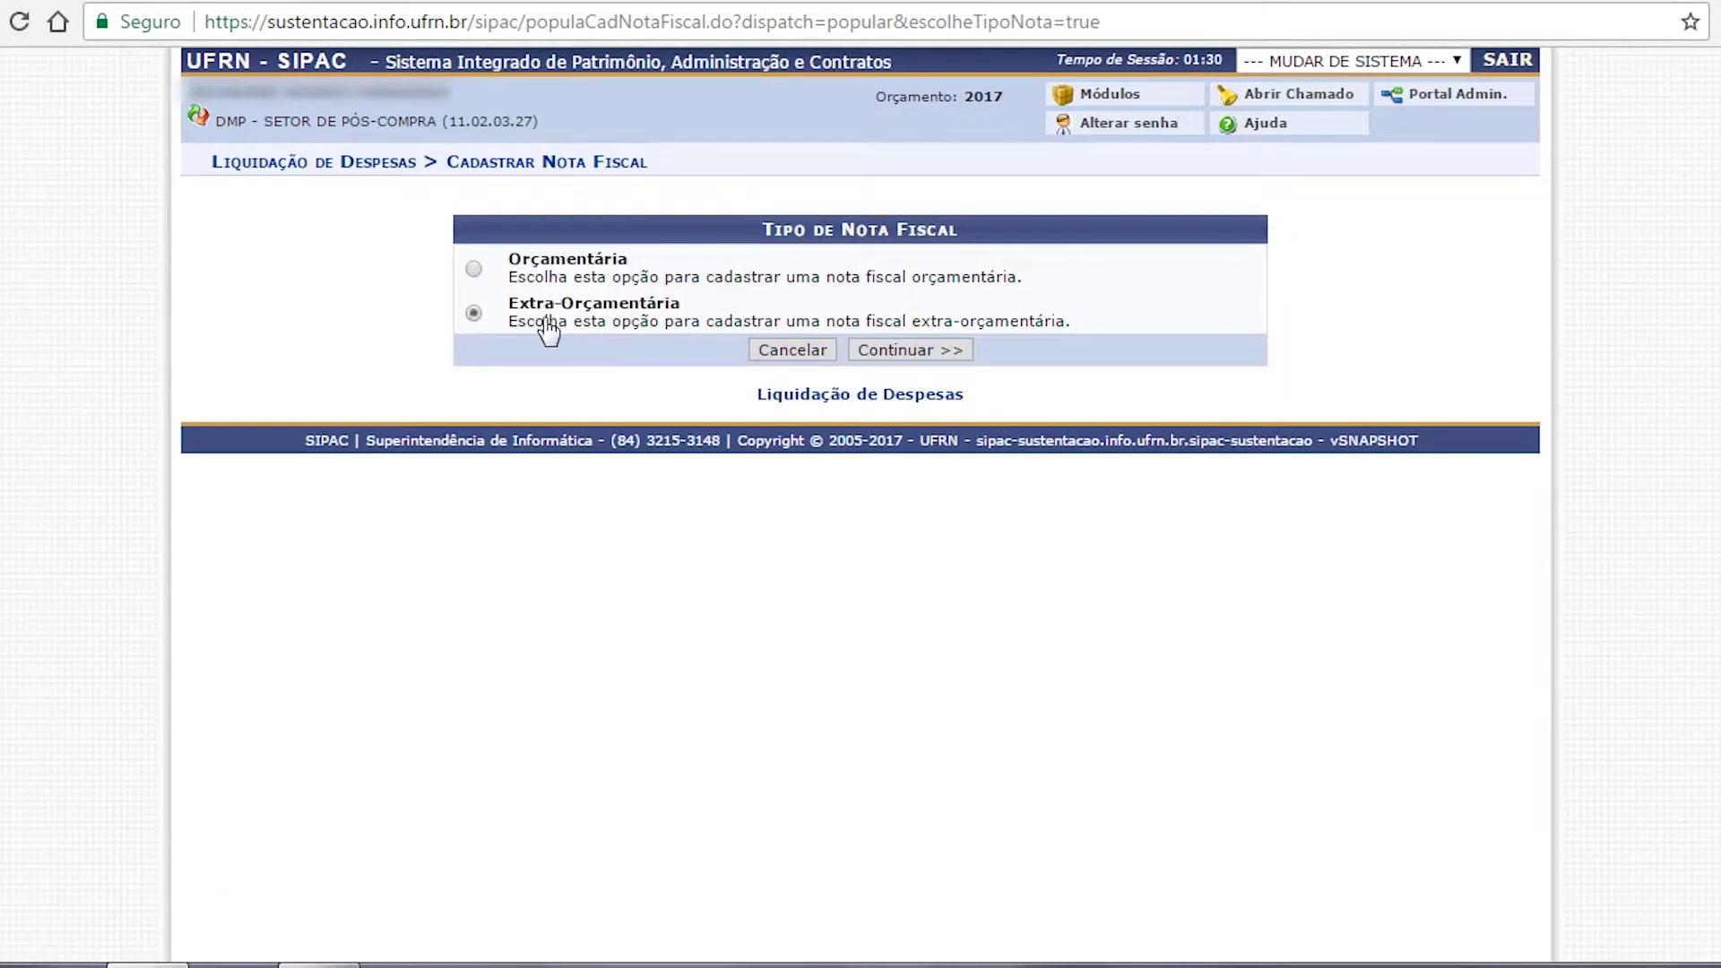
pyautogui.click(866, 352)
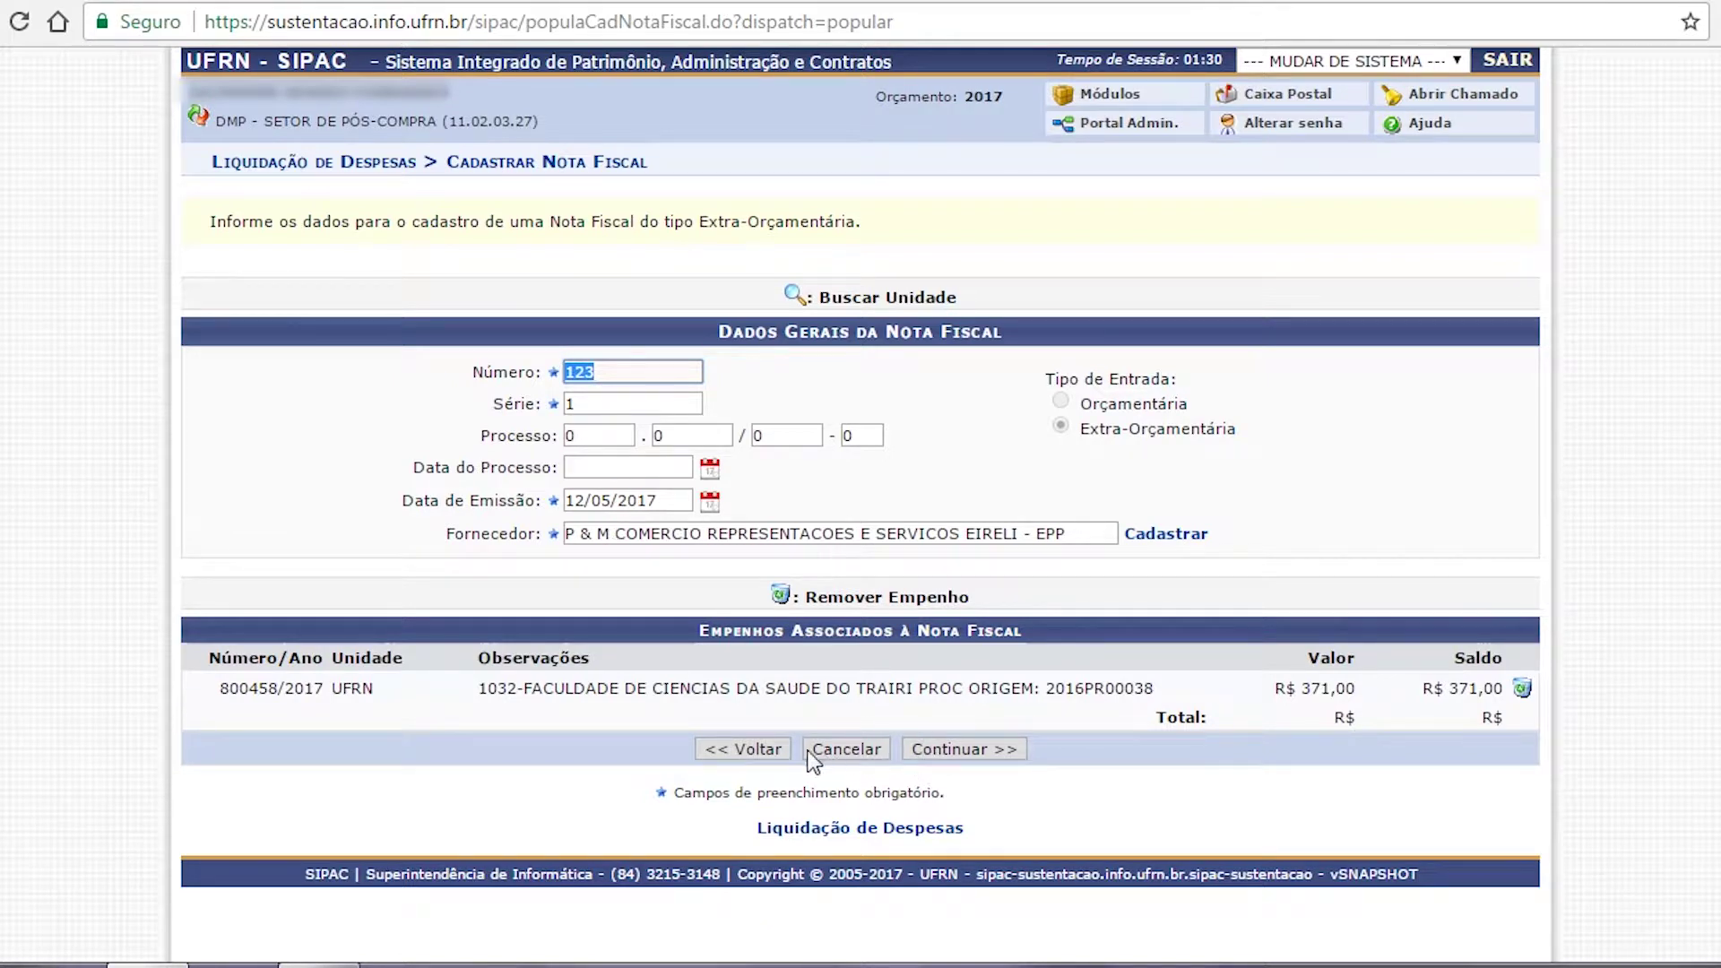
# Remove empenho 800458/2017 from the Extra-Orçamentária Nota Fiscal and continue to its items
pyautogui.click(1522, 688)
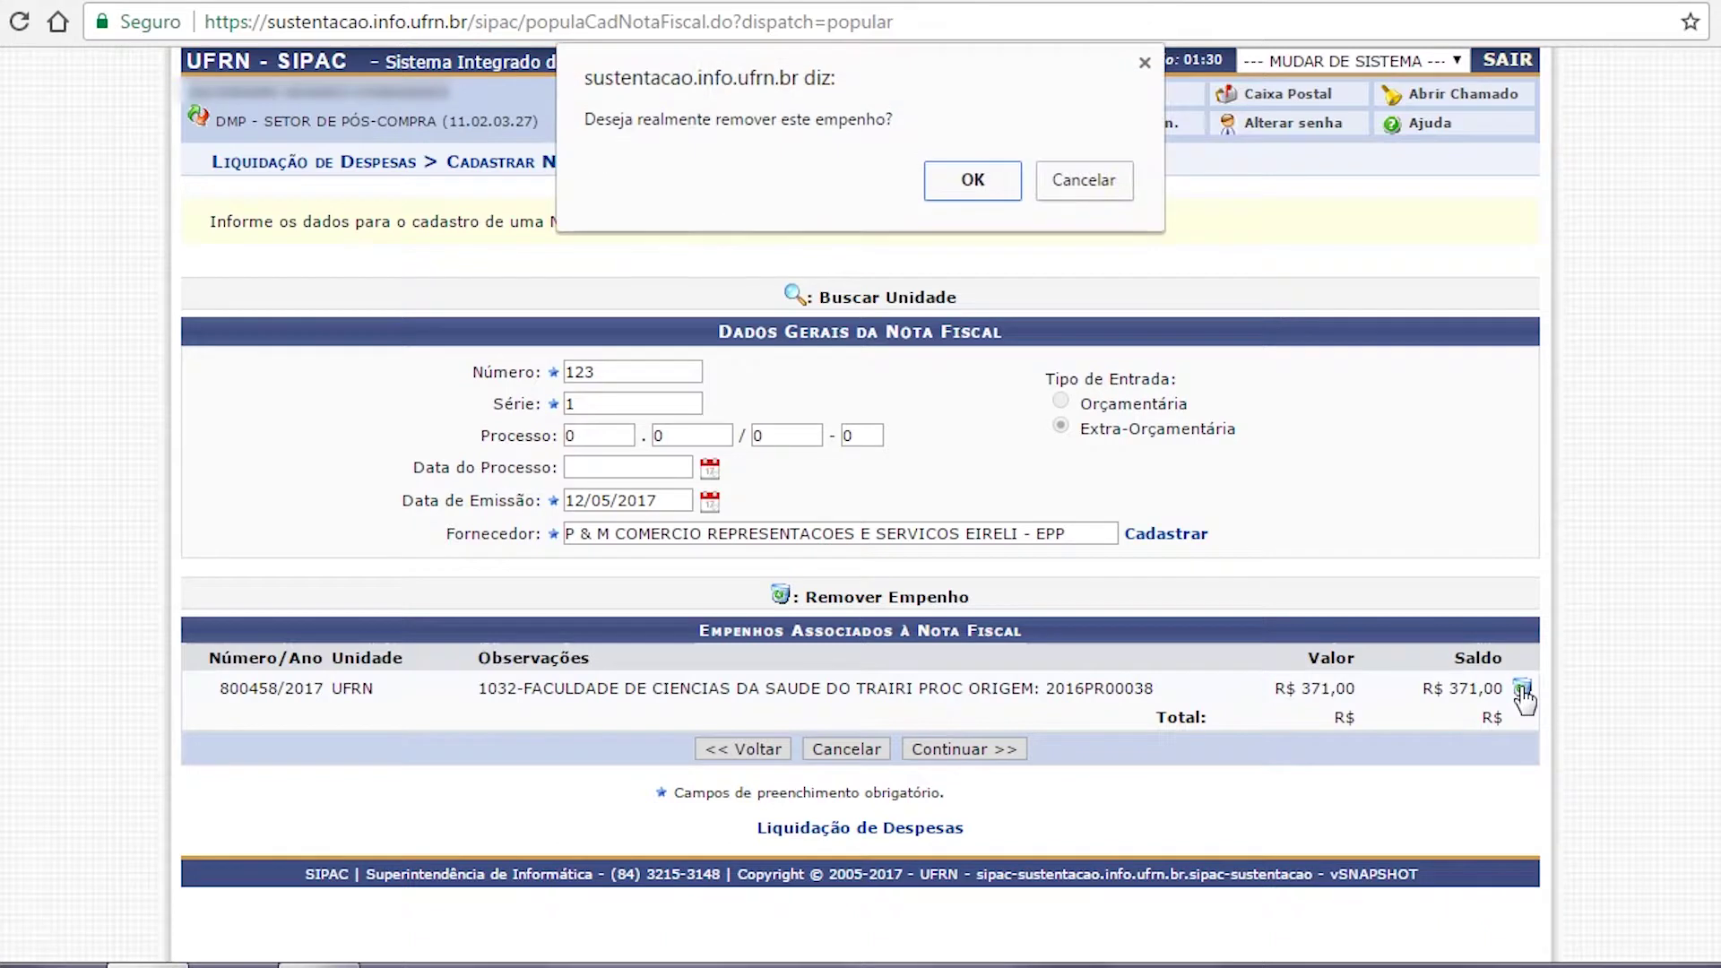
pyautogui.click(993, 179)
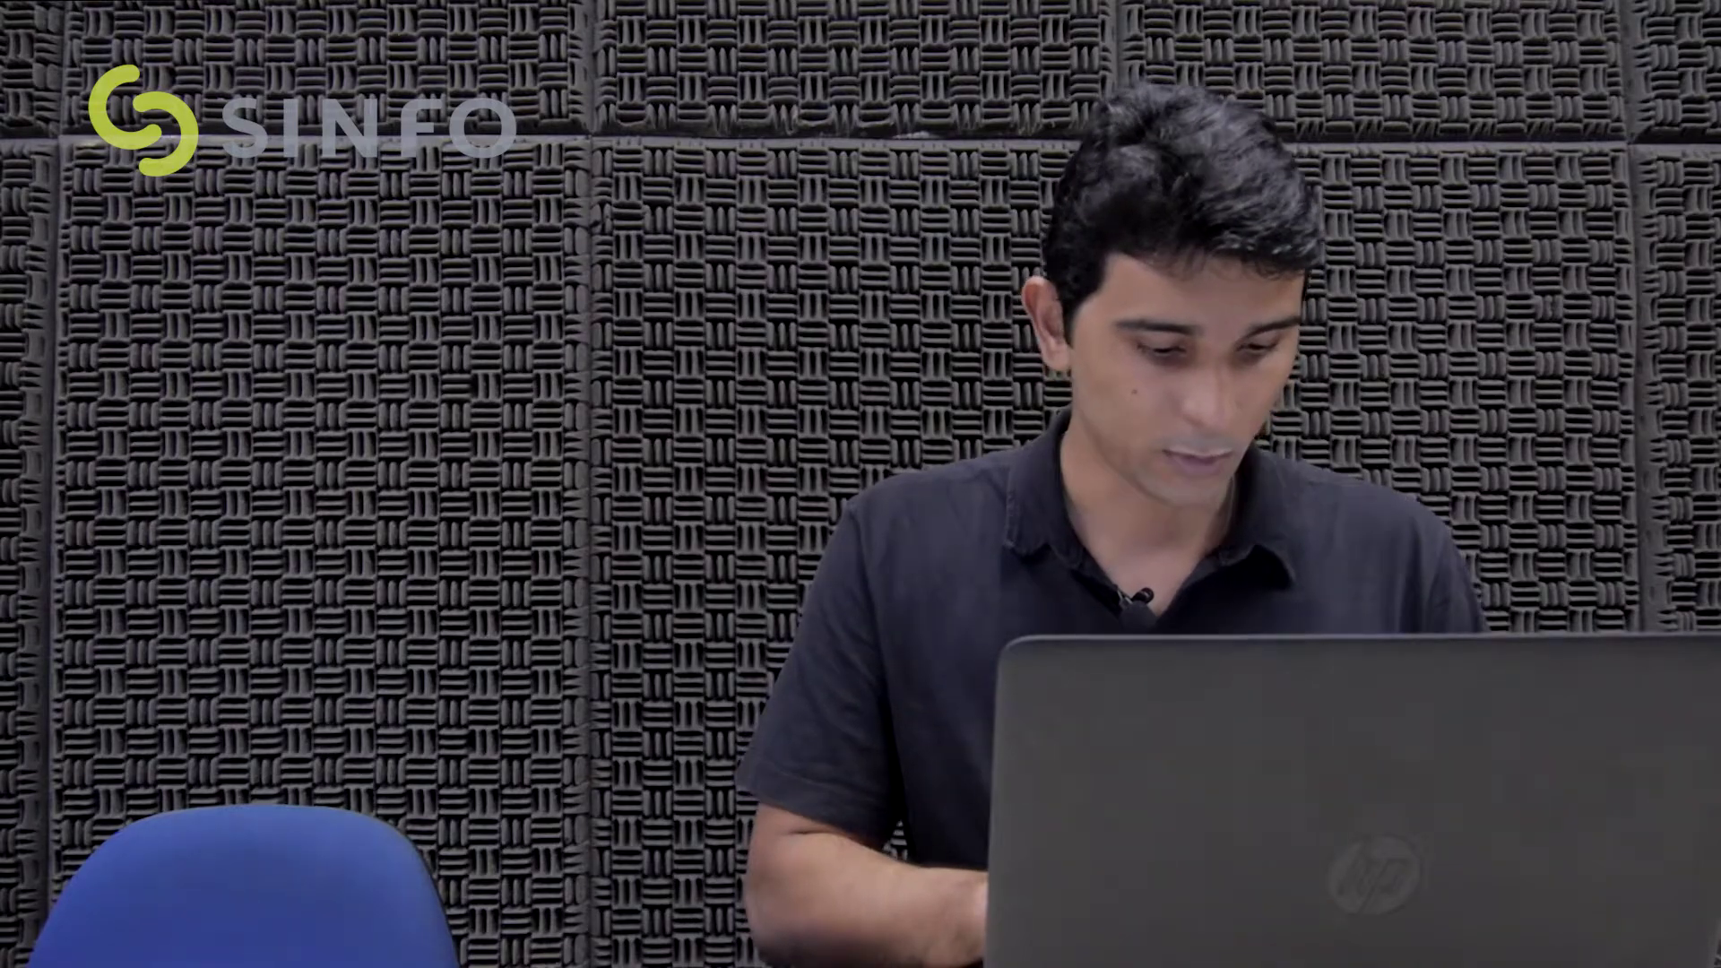
# Search the items by the denomination "notebook" and pick DOCKING STATION PARA MICROCOMPUTADOR NOTEBOOK TIPO I - EXECUTIVO for the Nota Fiscal
pyautogui.write('b')
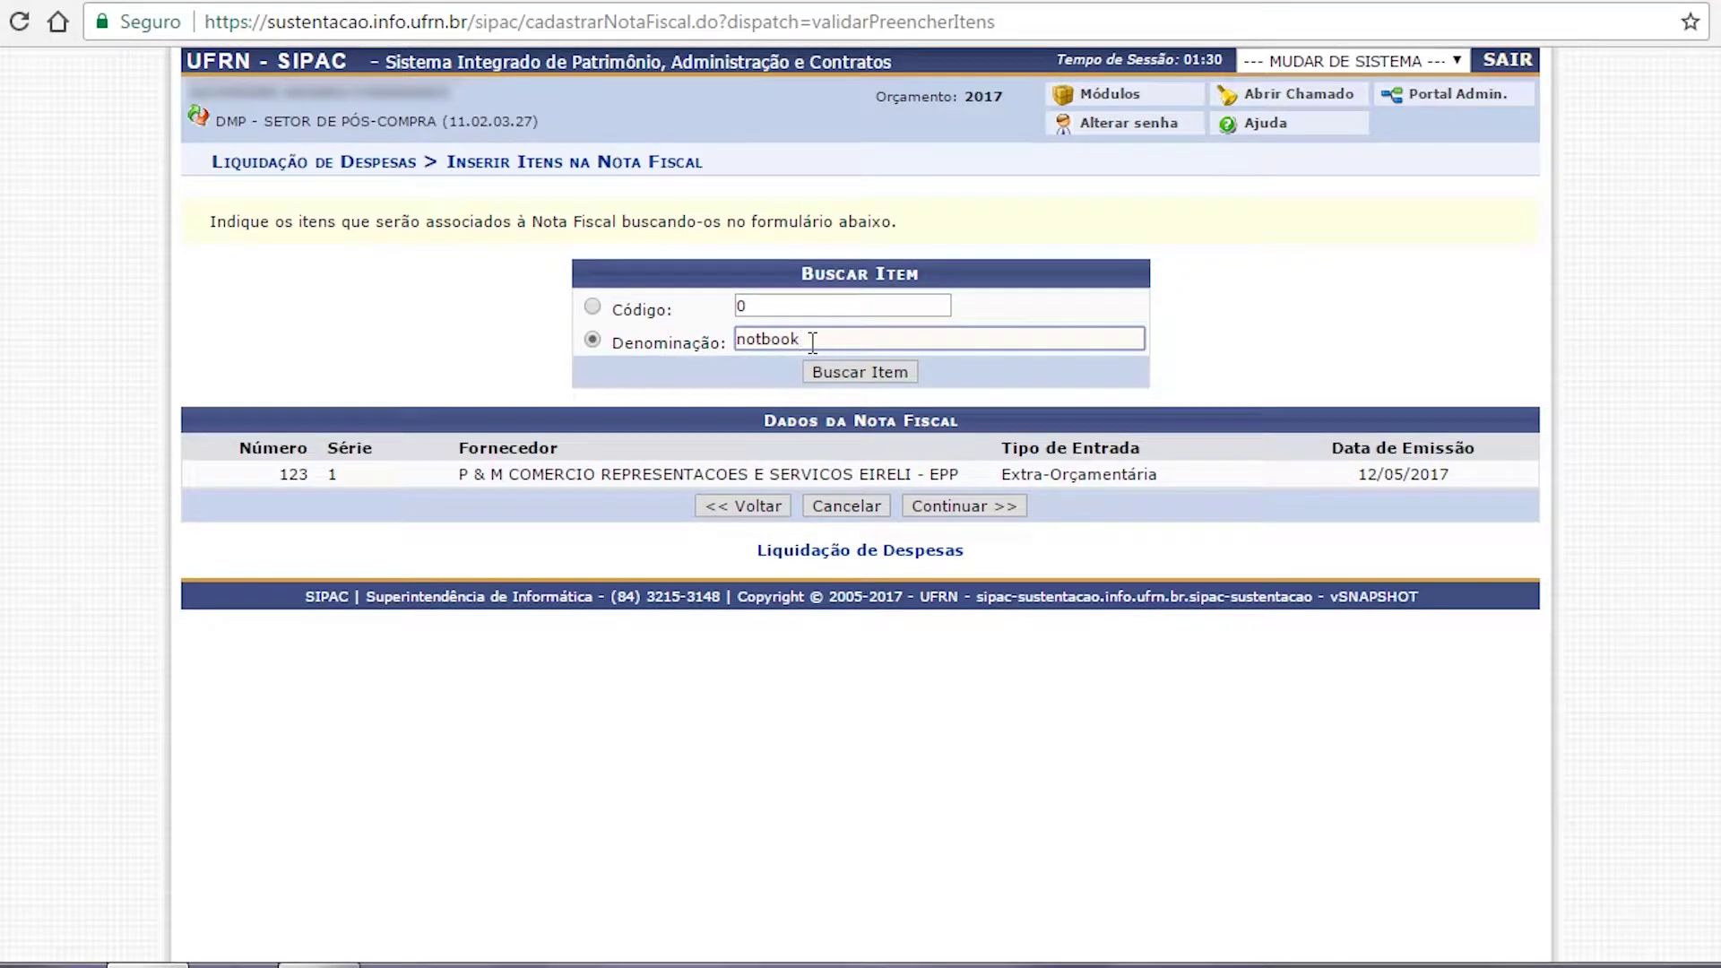
pyautogui.write('ook')
pyautogui.press('Return')
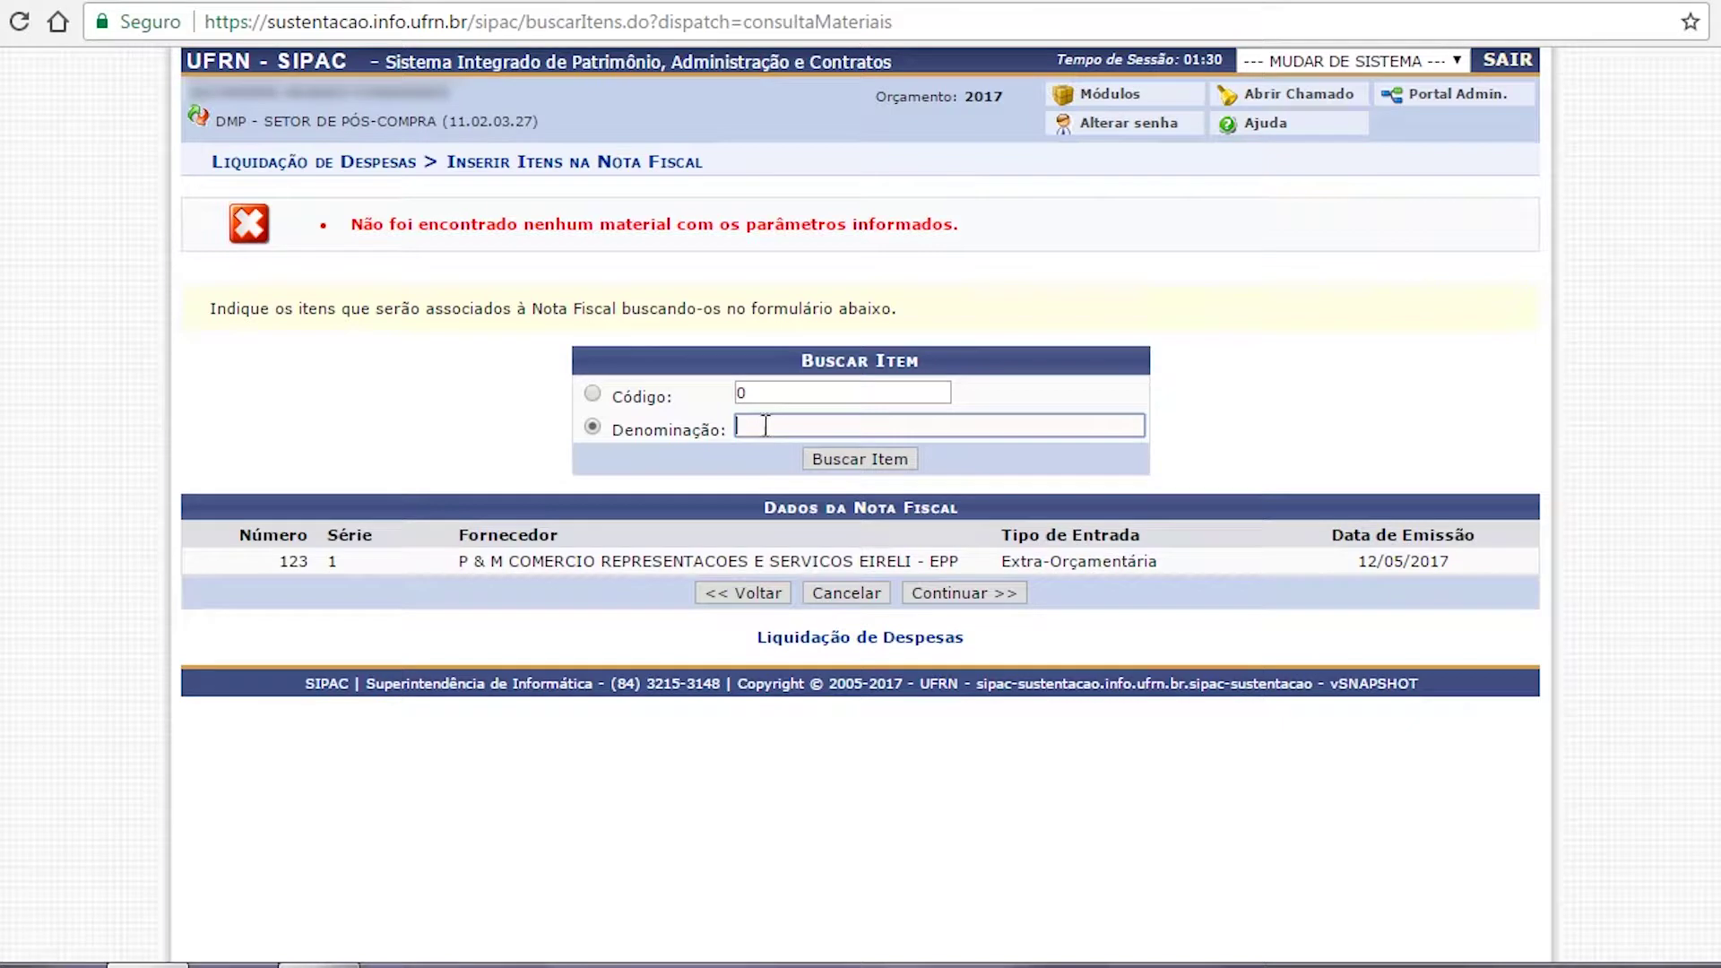
pyautogui.write('notebook')
pyautogui.press('Return')
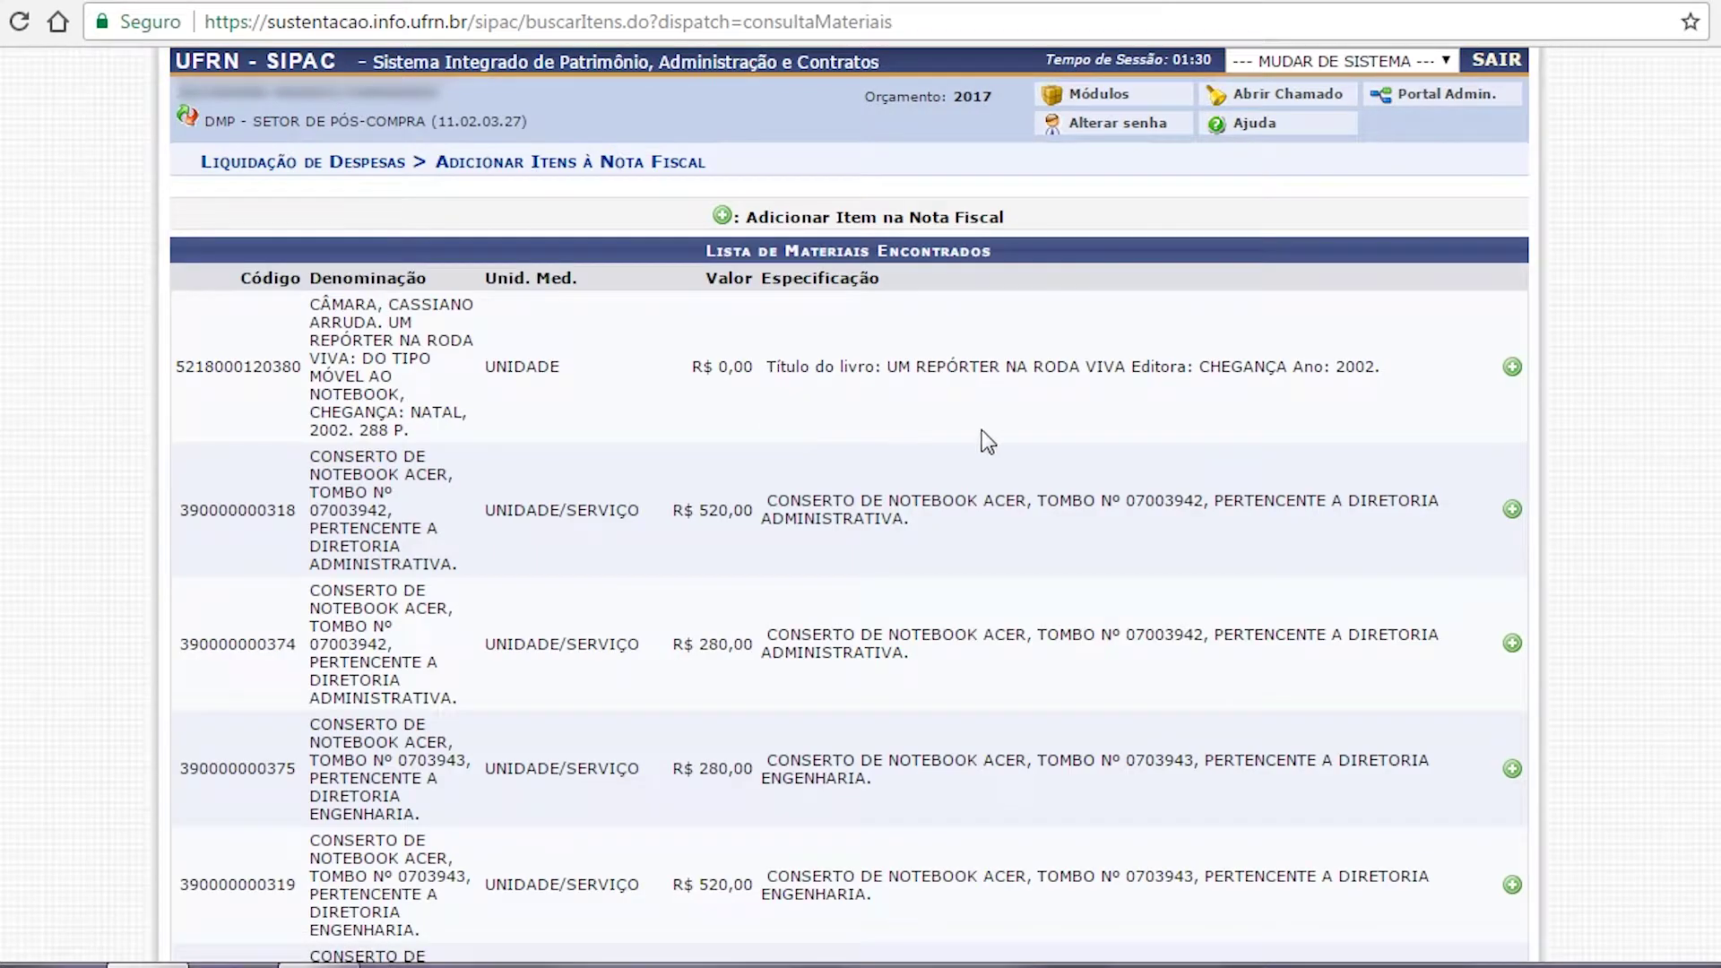
pyautogui.scroll(-3, 1224, 432)
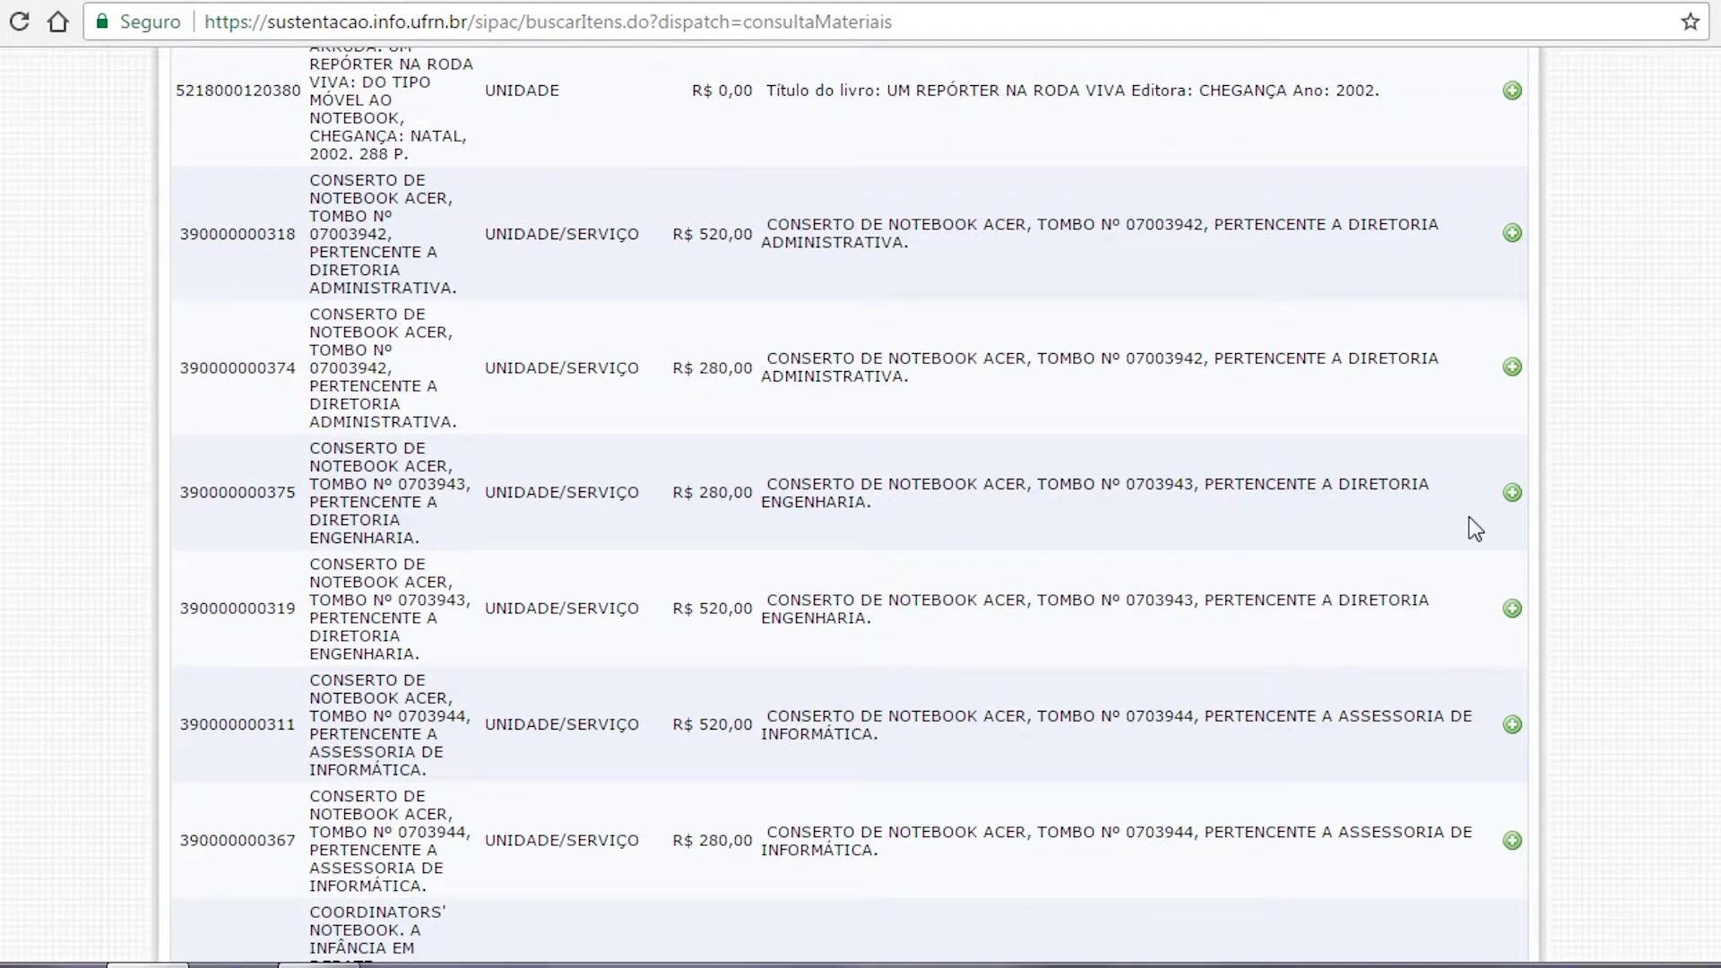
pyautogui.scroll(-6, 1517, 518)
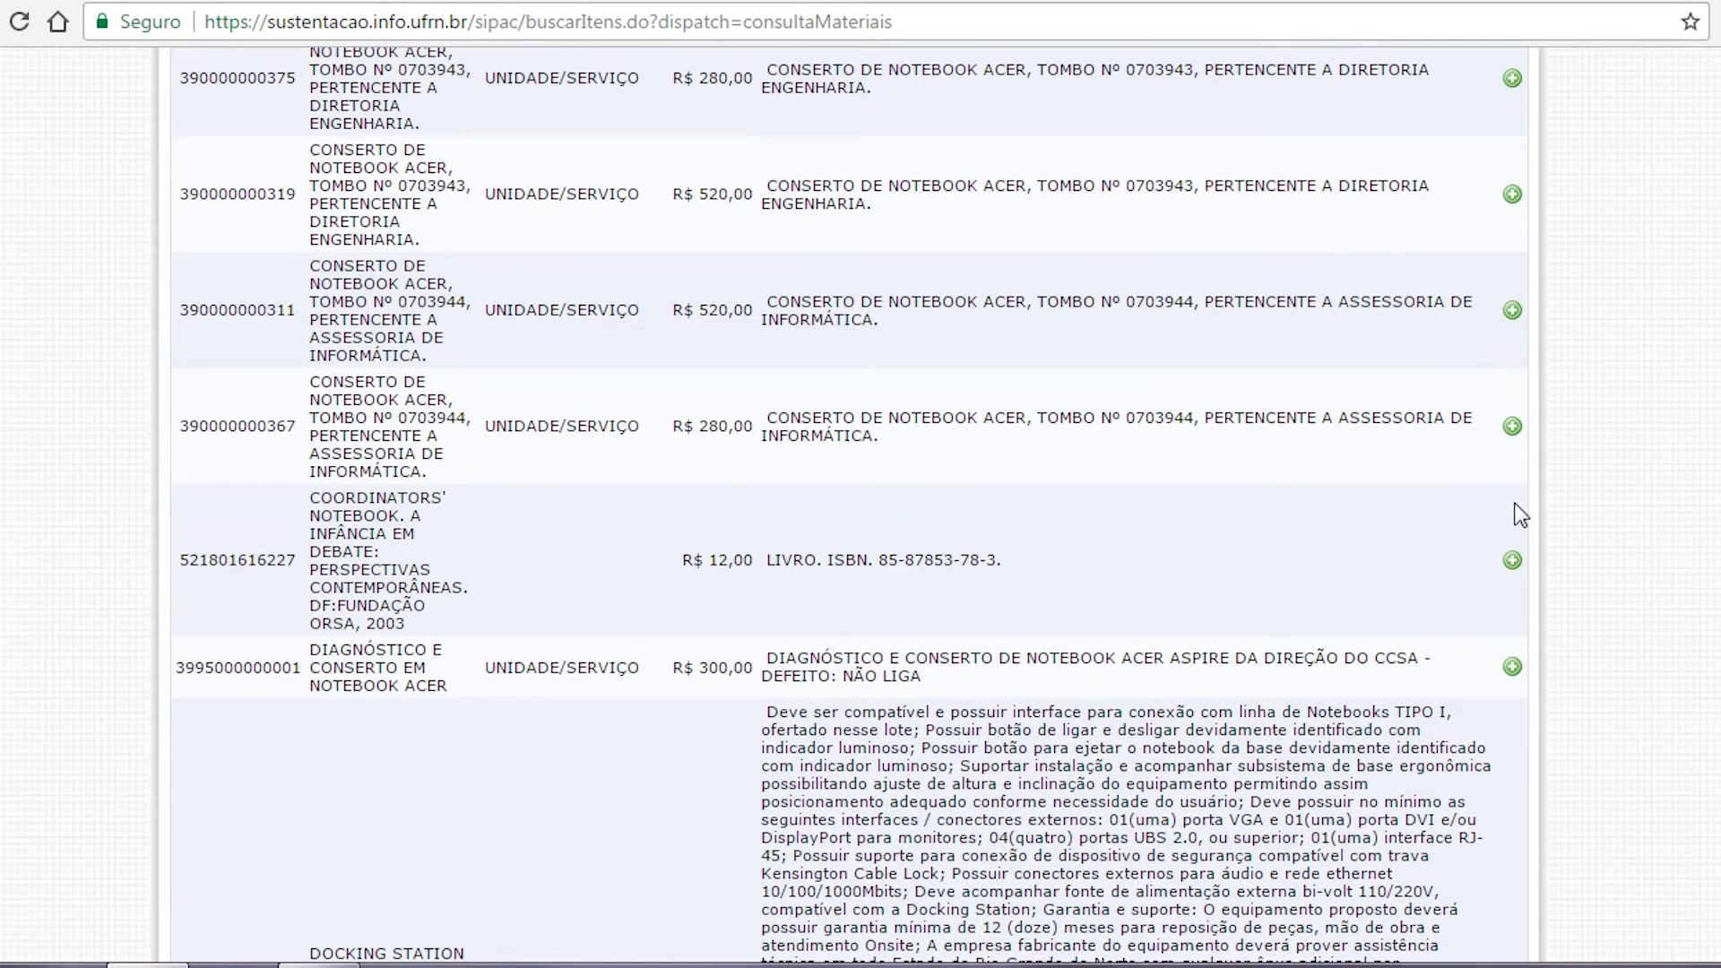
pyautogui.scroll(-5, 1521, 516)
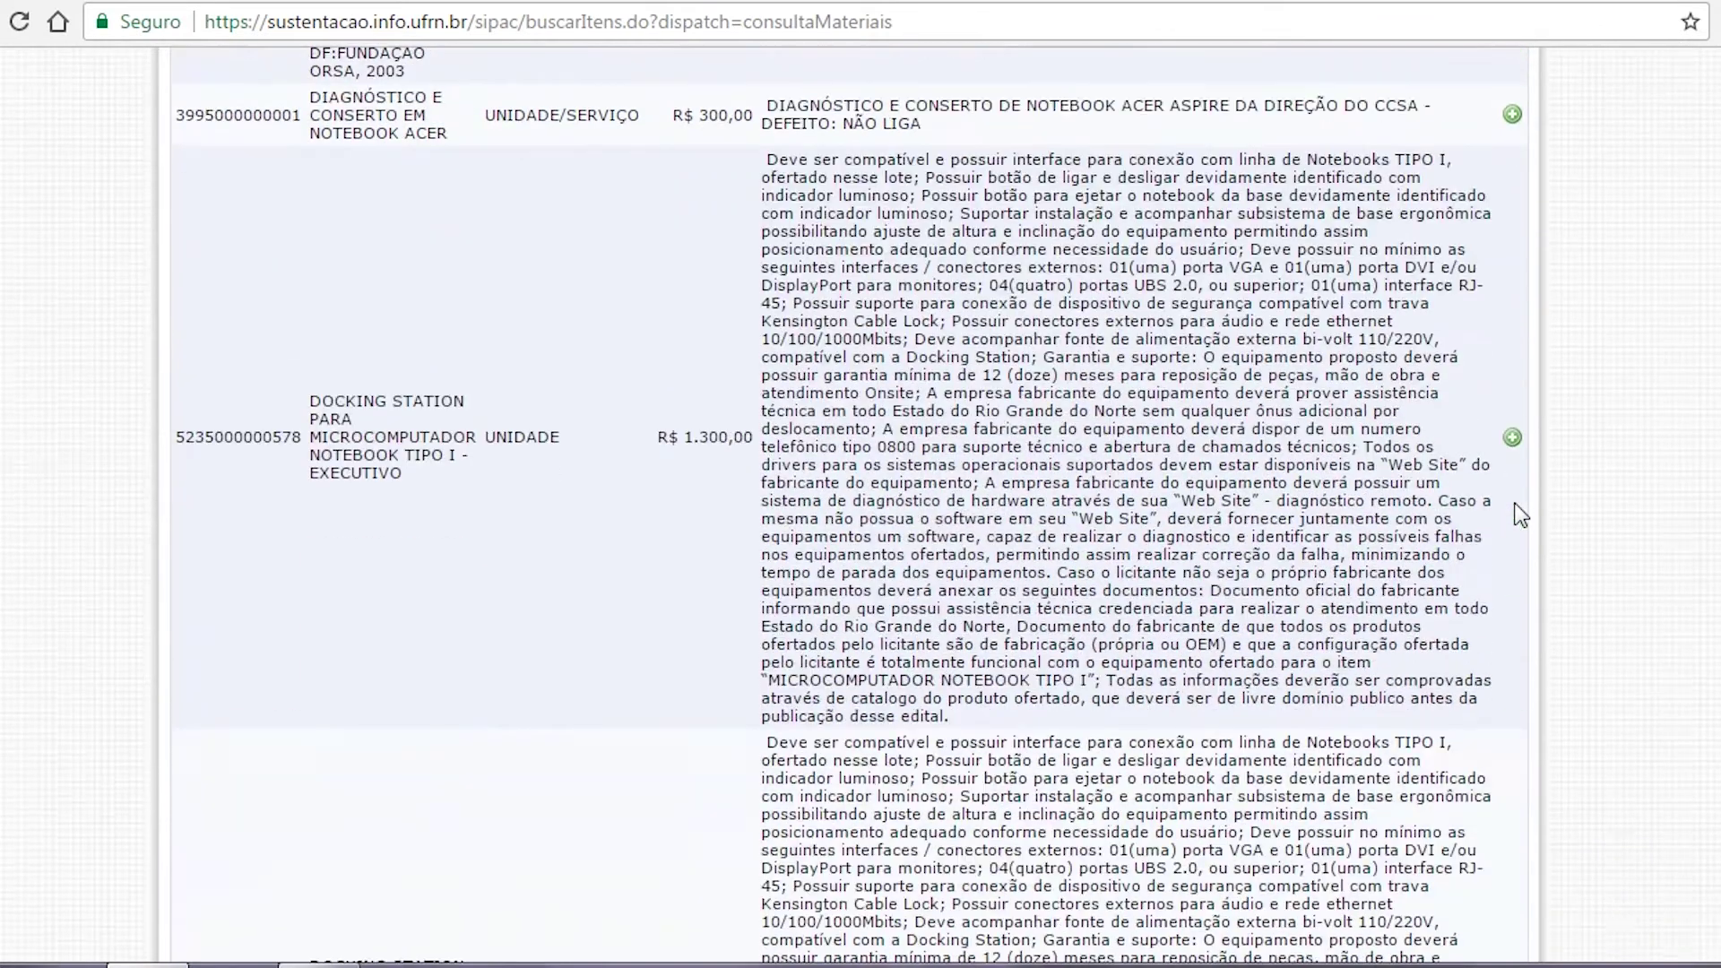
pyautogui.click(1511, 437)
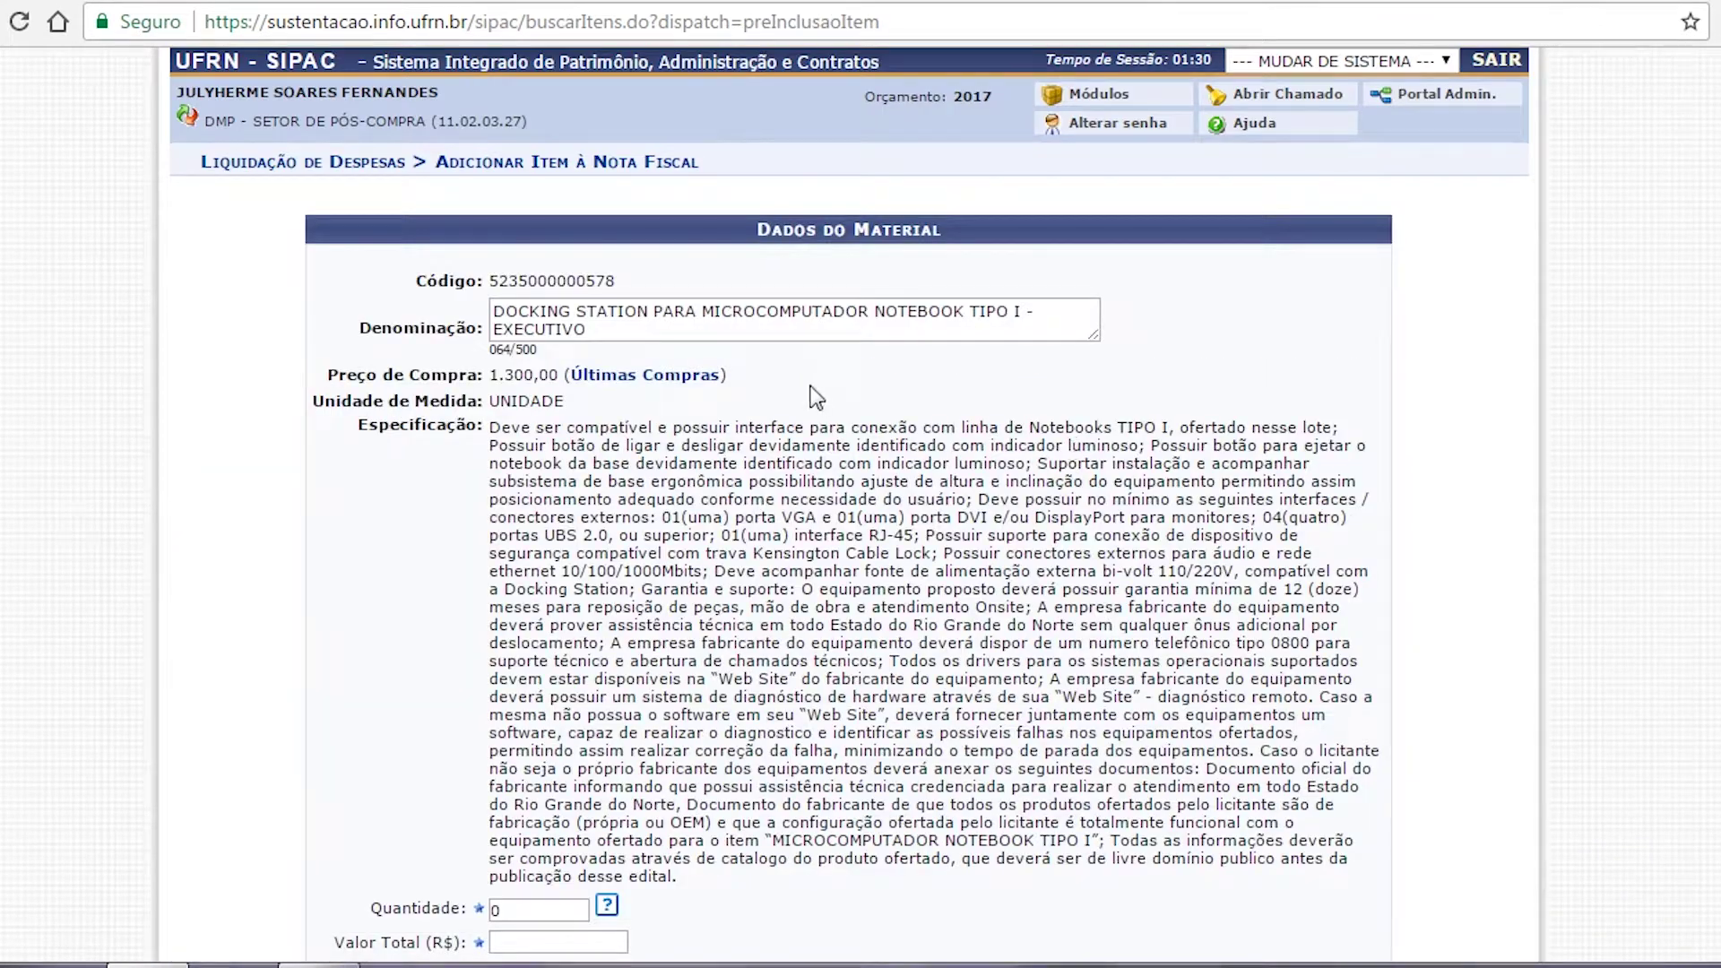
# Include the docking station in the Nota Fiscal with quantity 1 and a total value of R$ 1.300,00
pyautogui.scroll(-3, 661, 383)
pyautogui.click(543, 671)
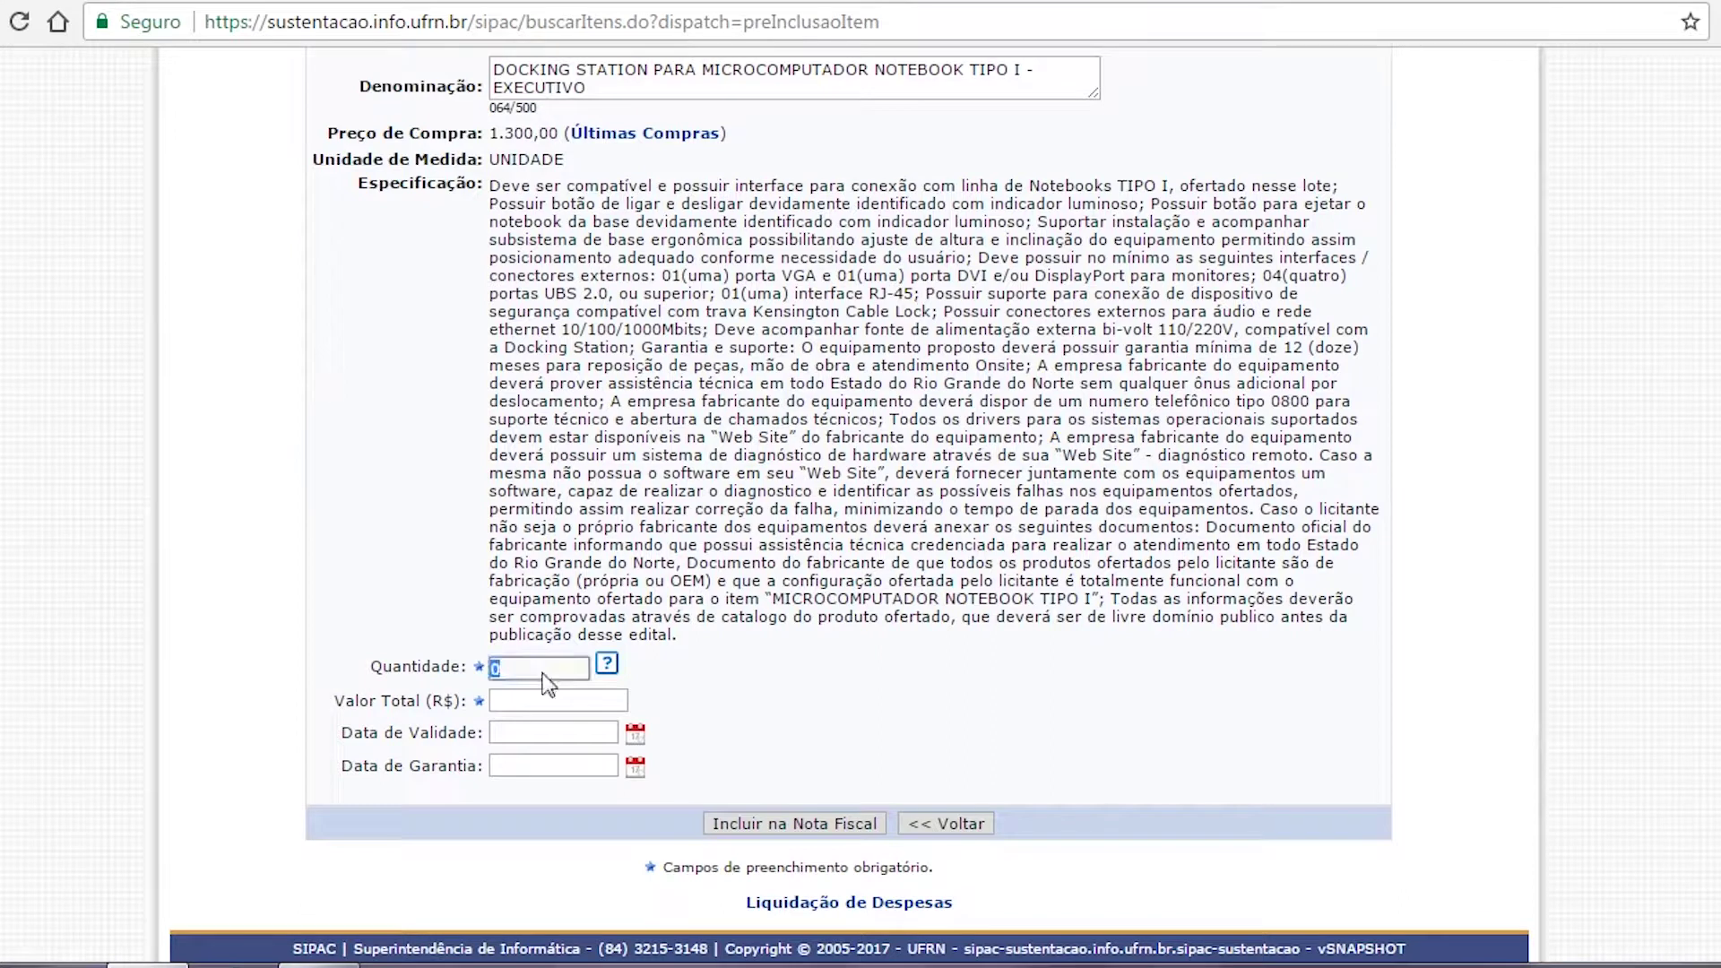
pyautogui.write('1')
pyautogui.click(529, 702)
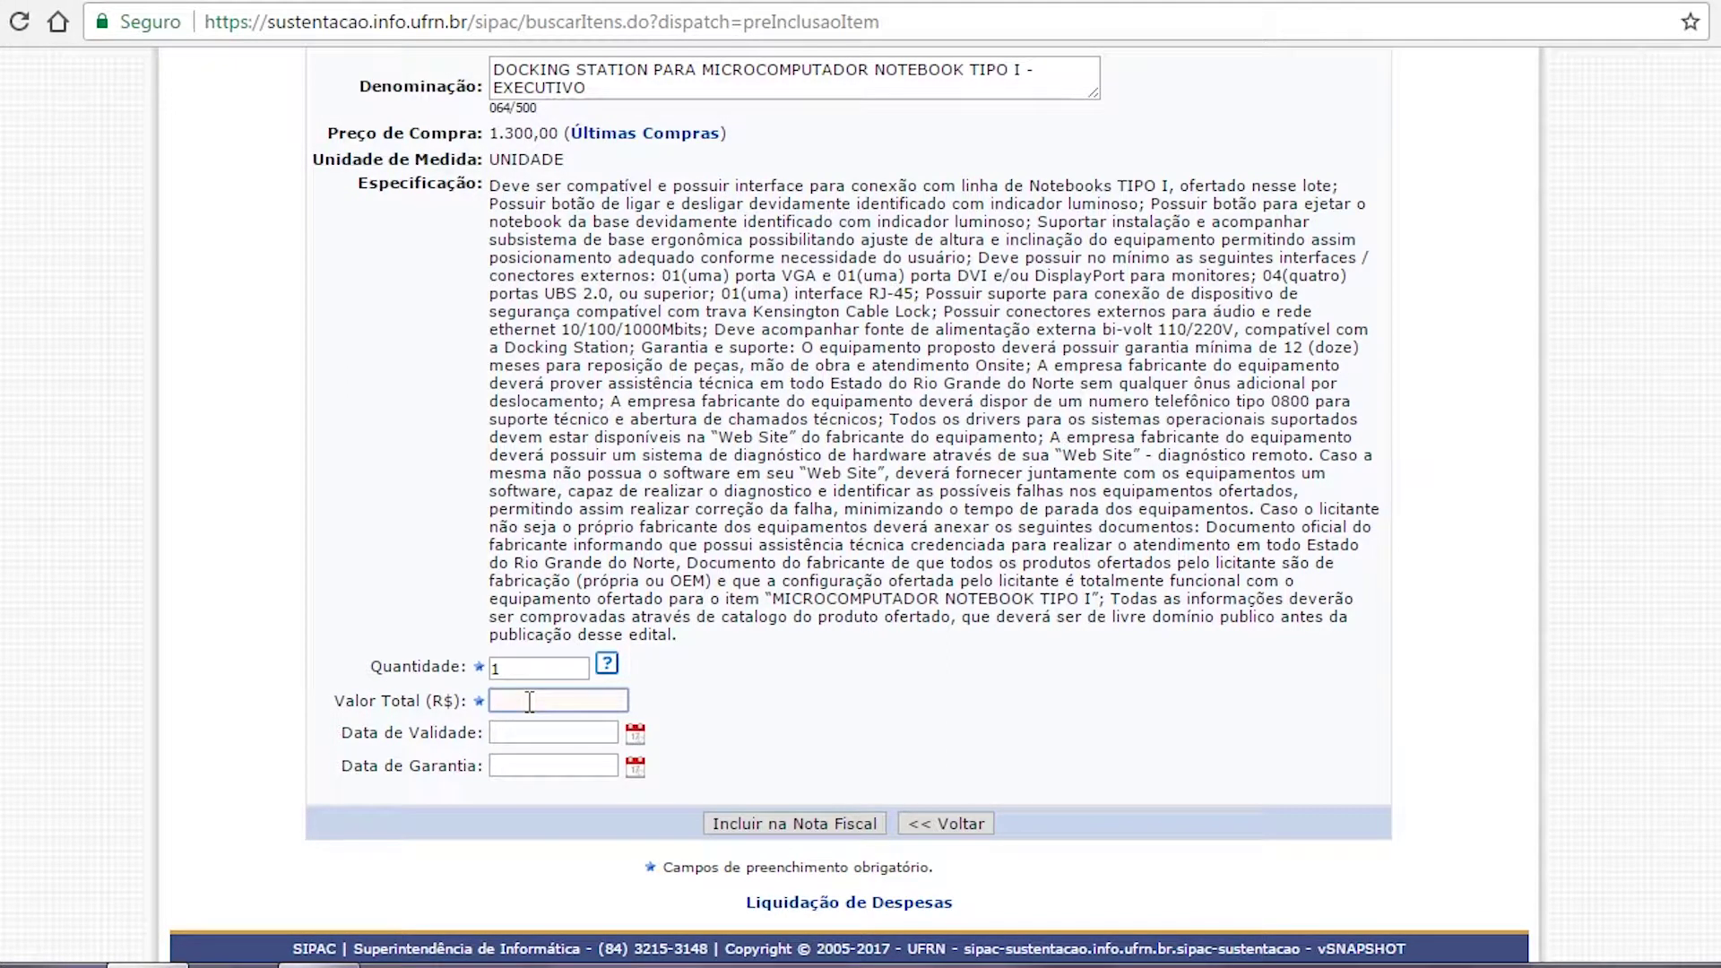
pyautogui.write('1.300,00')
pyautogui.click(735, 824)
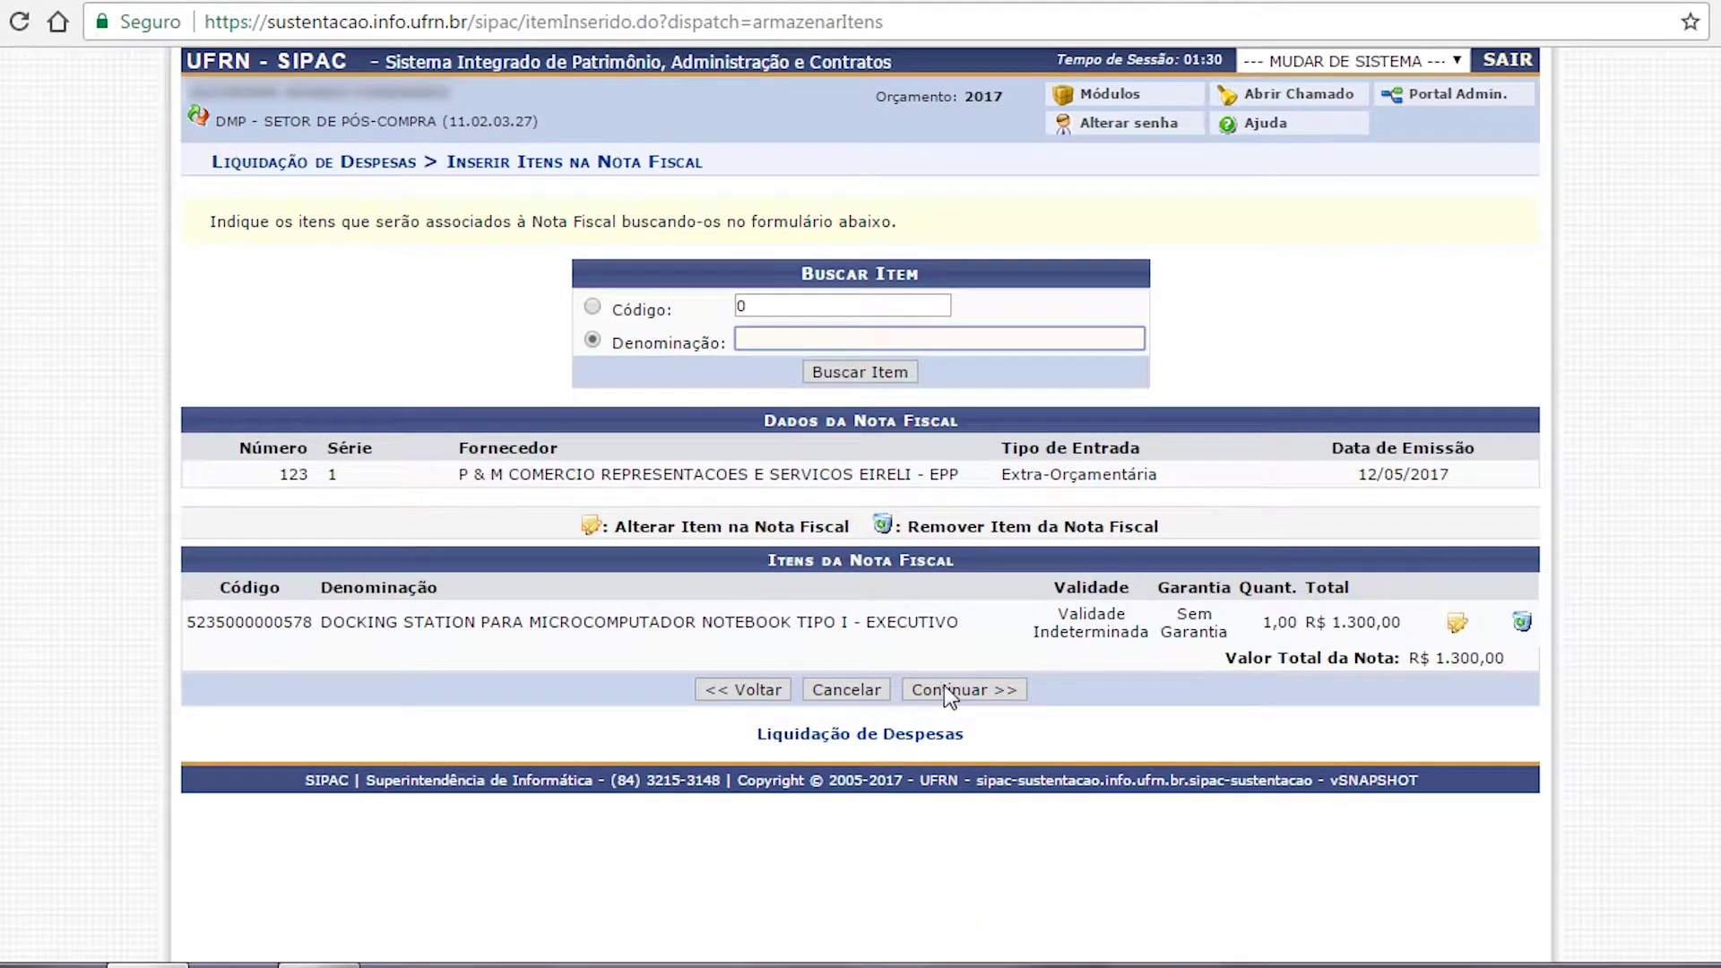
# Continue to the Nota Fiscal's data summary and confirm its registration
pyautogui.click(950, 690)
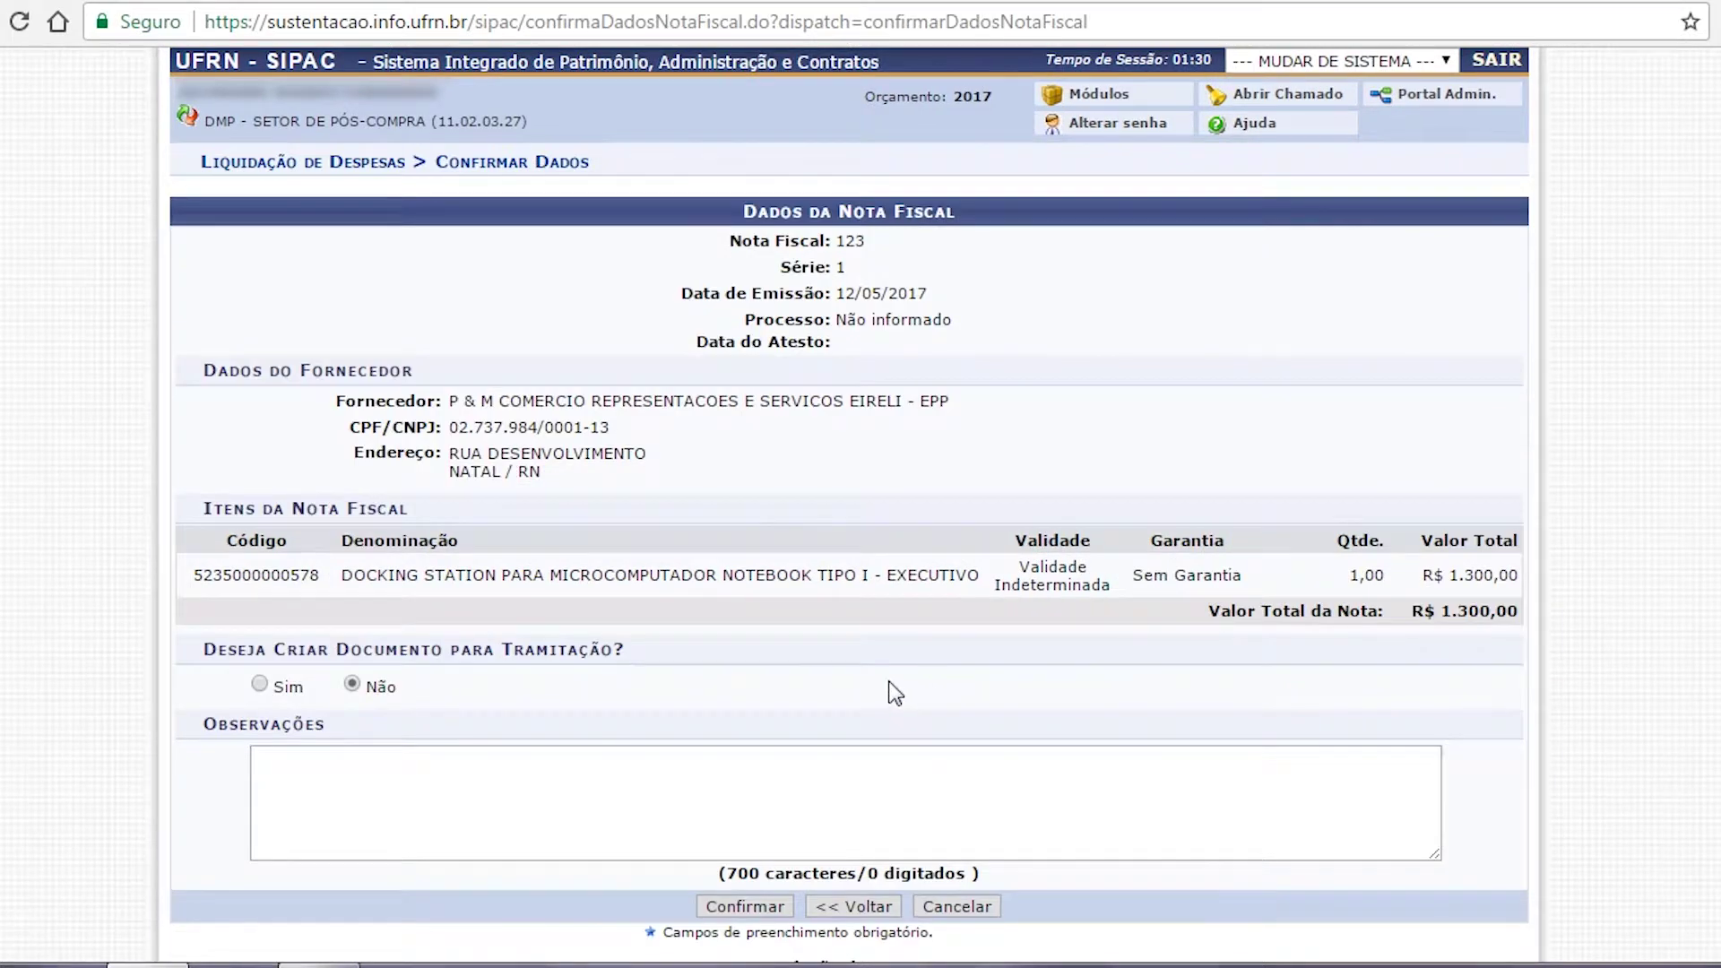
pyautogui.scroll(-1, 869, 692)
pyautogui.click(755, 840)
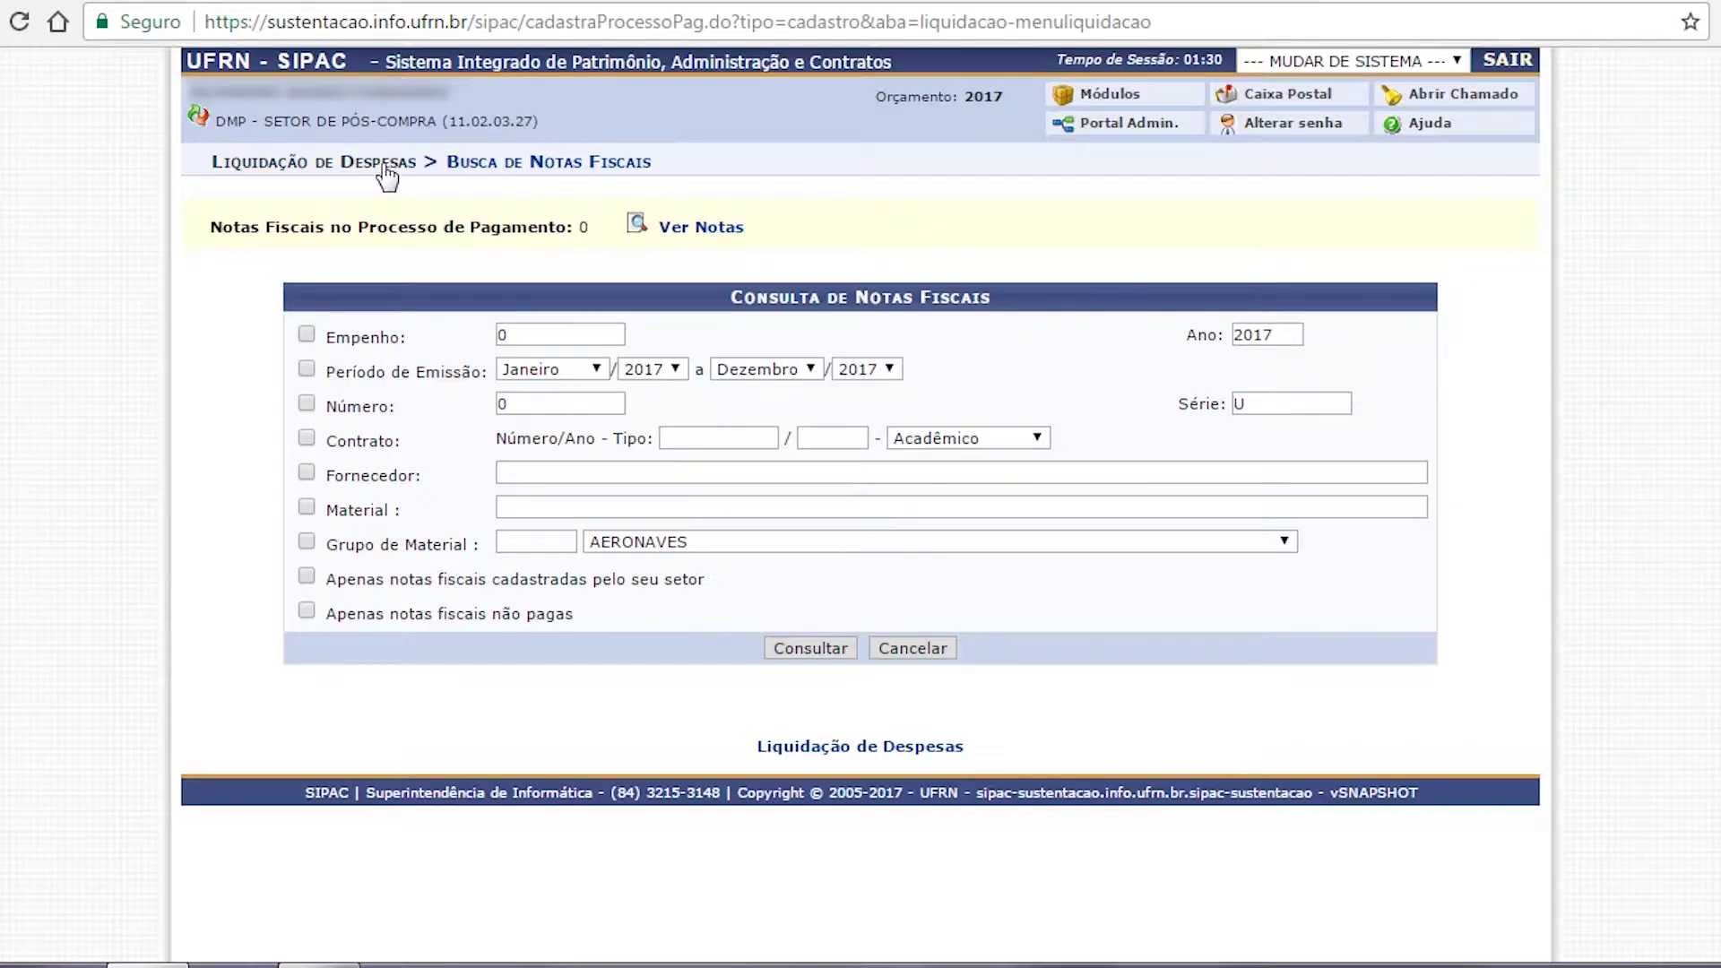
# Return to the Liquidação de Despesas module, open the notification search from Fornecedores em Atraso and choose the unit UFRN
pyautogui.click(384, 166)
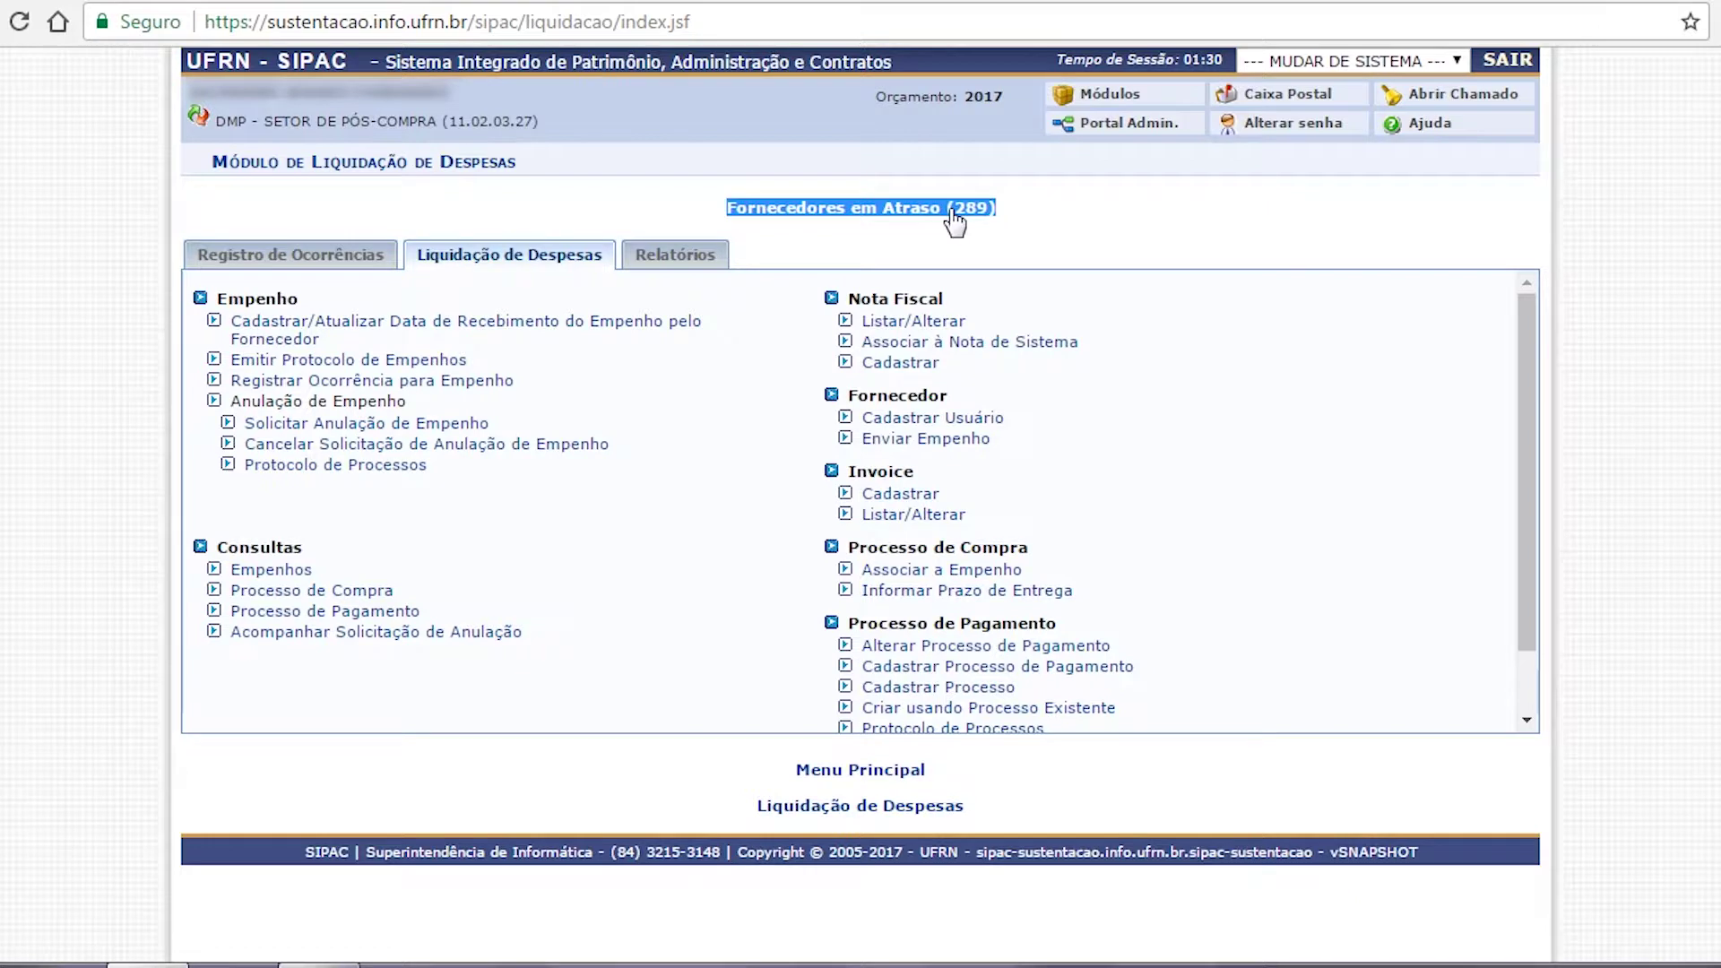
pyautogui.click(1015, 207)
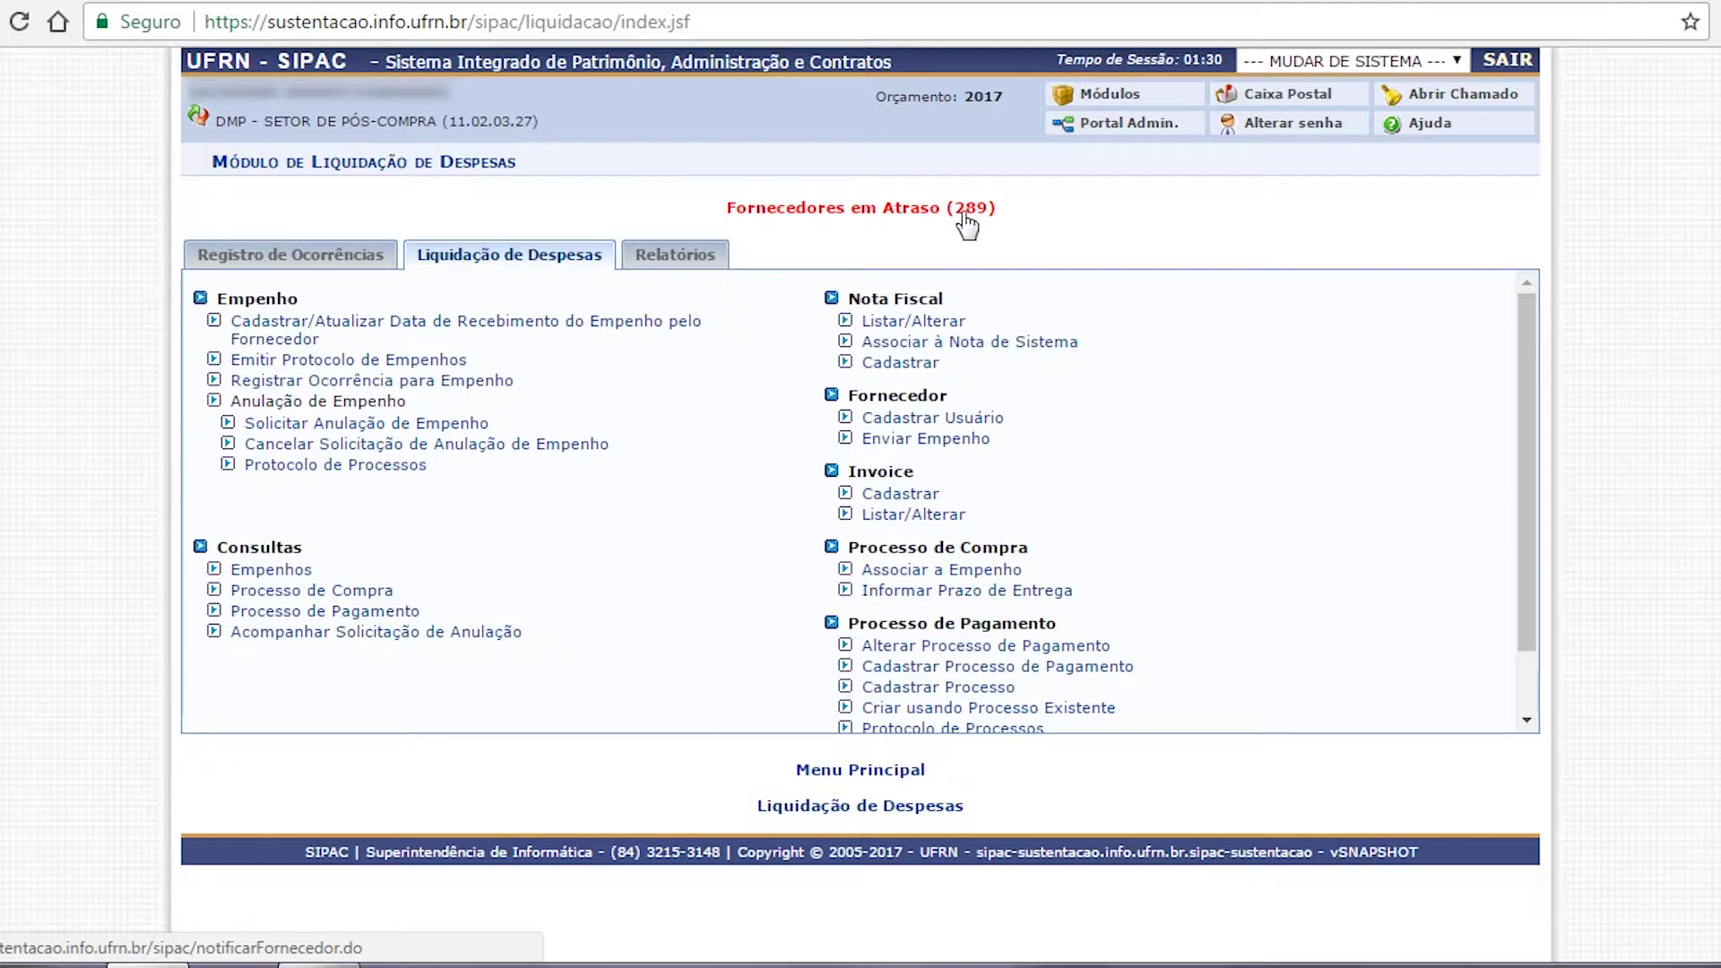
pyautogui.click(971, 212)
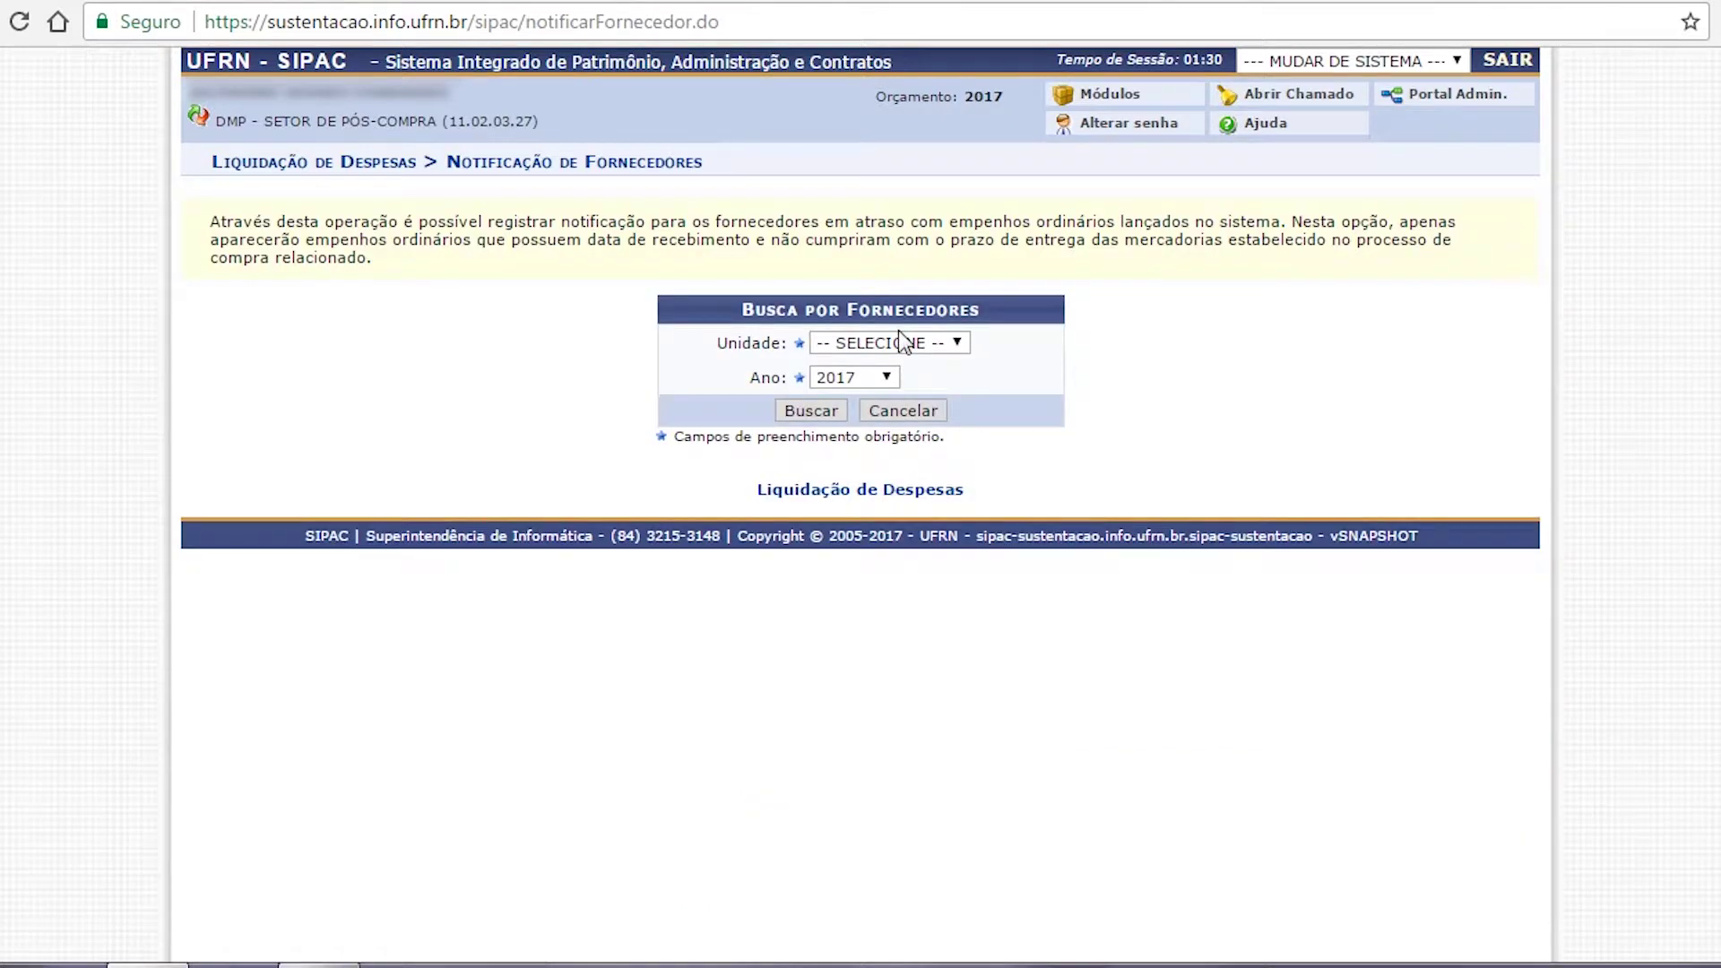
pyautogui.click(950, 343)
pyautogui.click(897, 381)
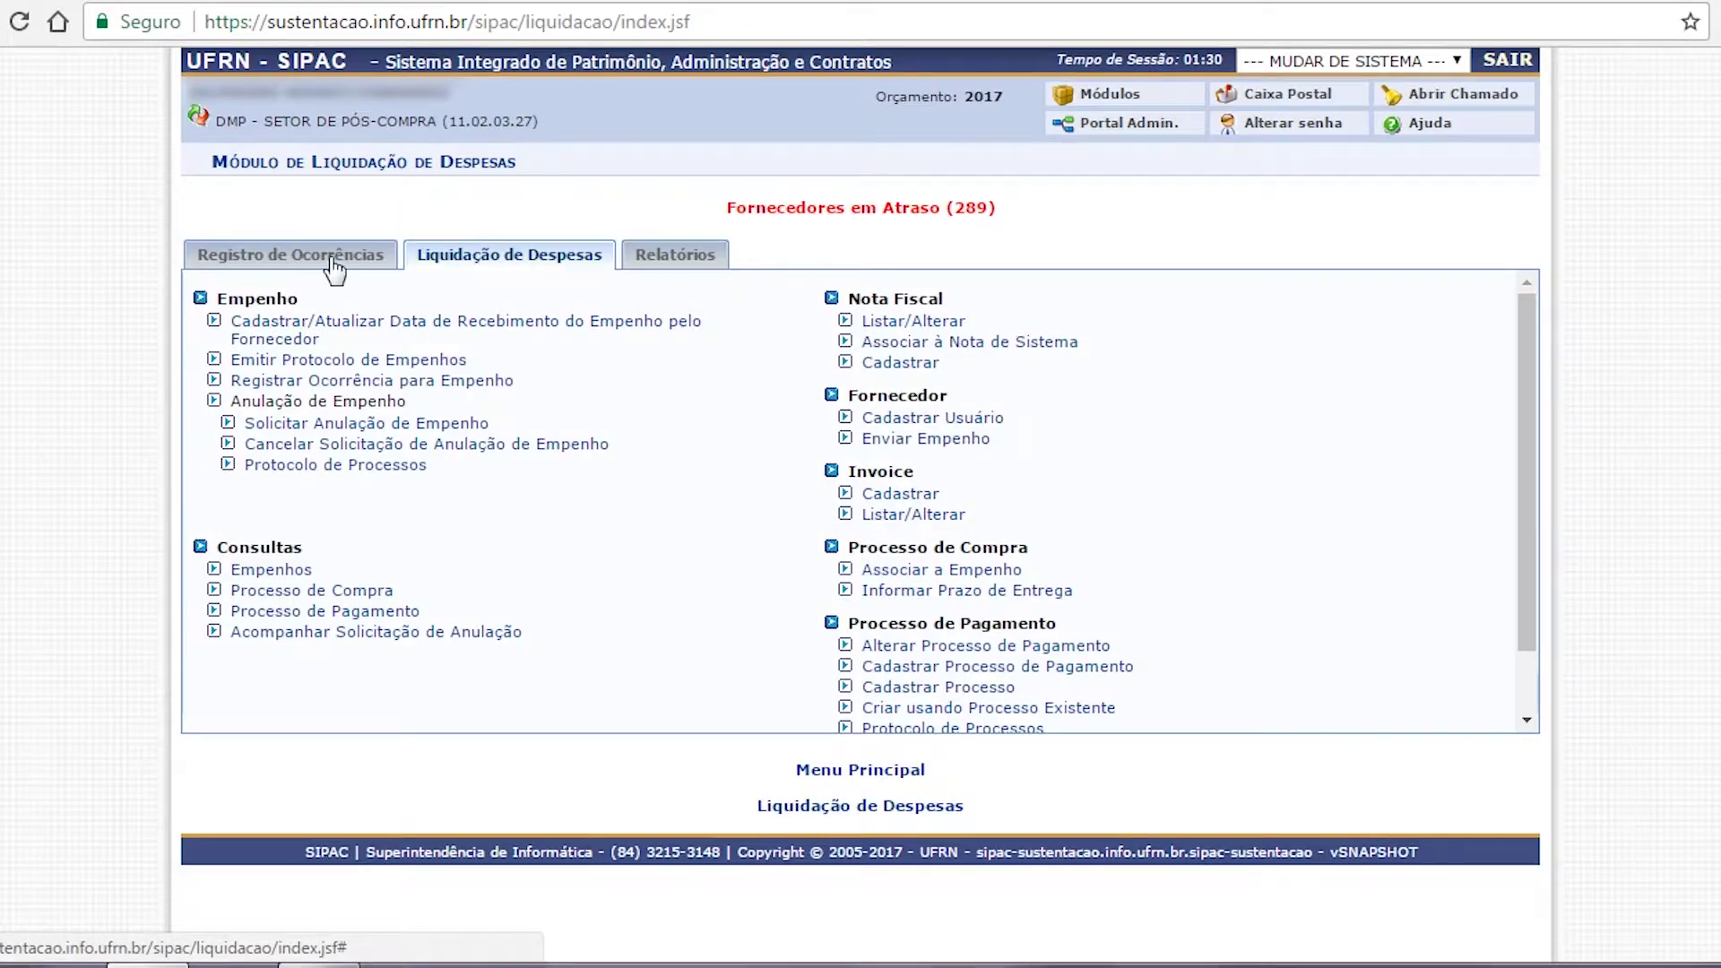
# Open Notificar Fornecedor (Empenhos Ordinários de Materiais) under Registro de Ocorrências and search overdue suppliers for unit UFRN, year 2017
pyautogui.click(333, 262)
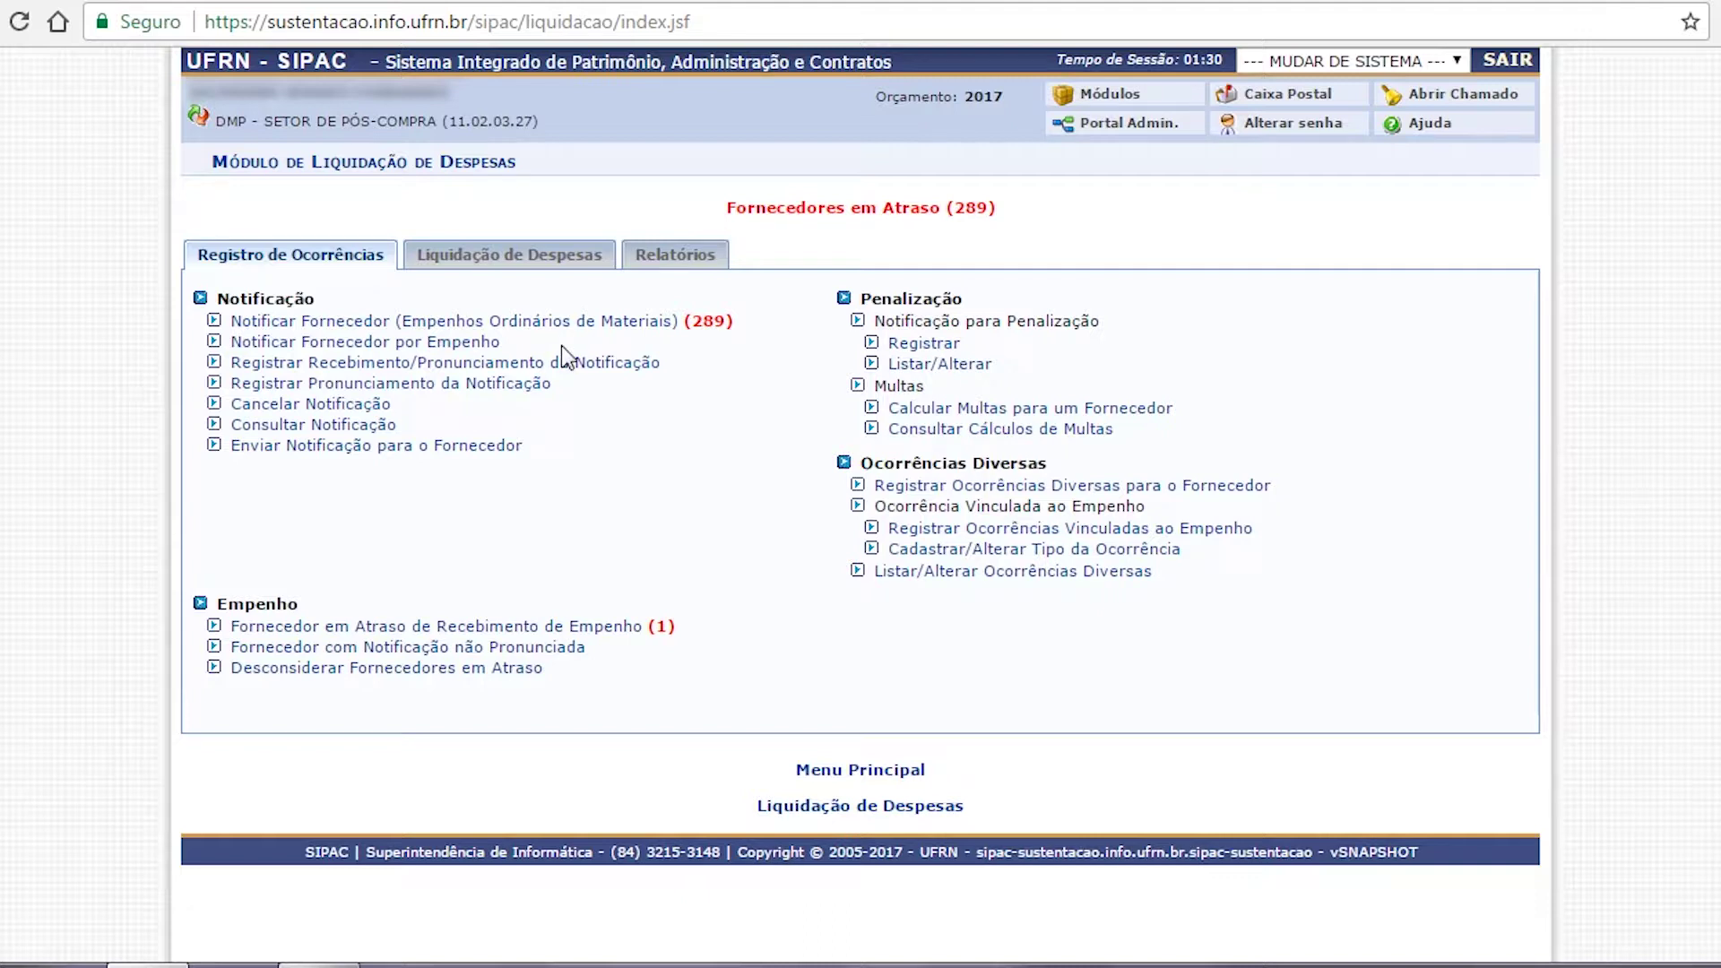
pyautogui.moveTo(762, 329); pyautogui.dragTo(233, 328)
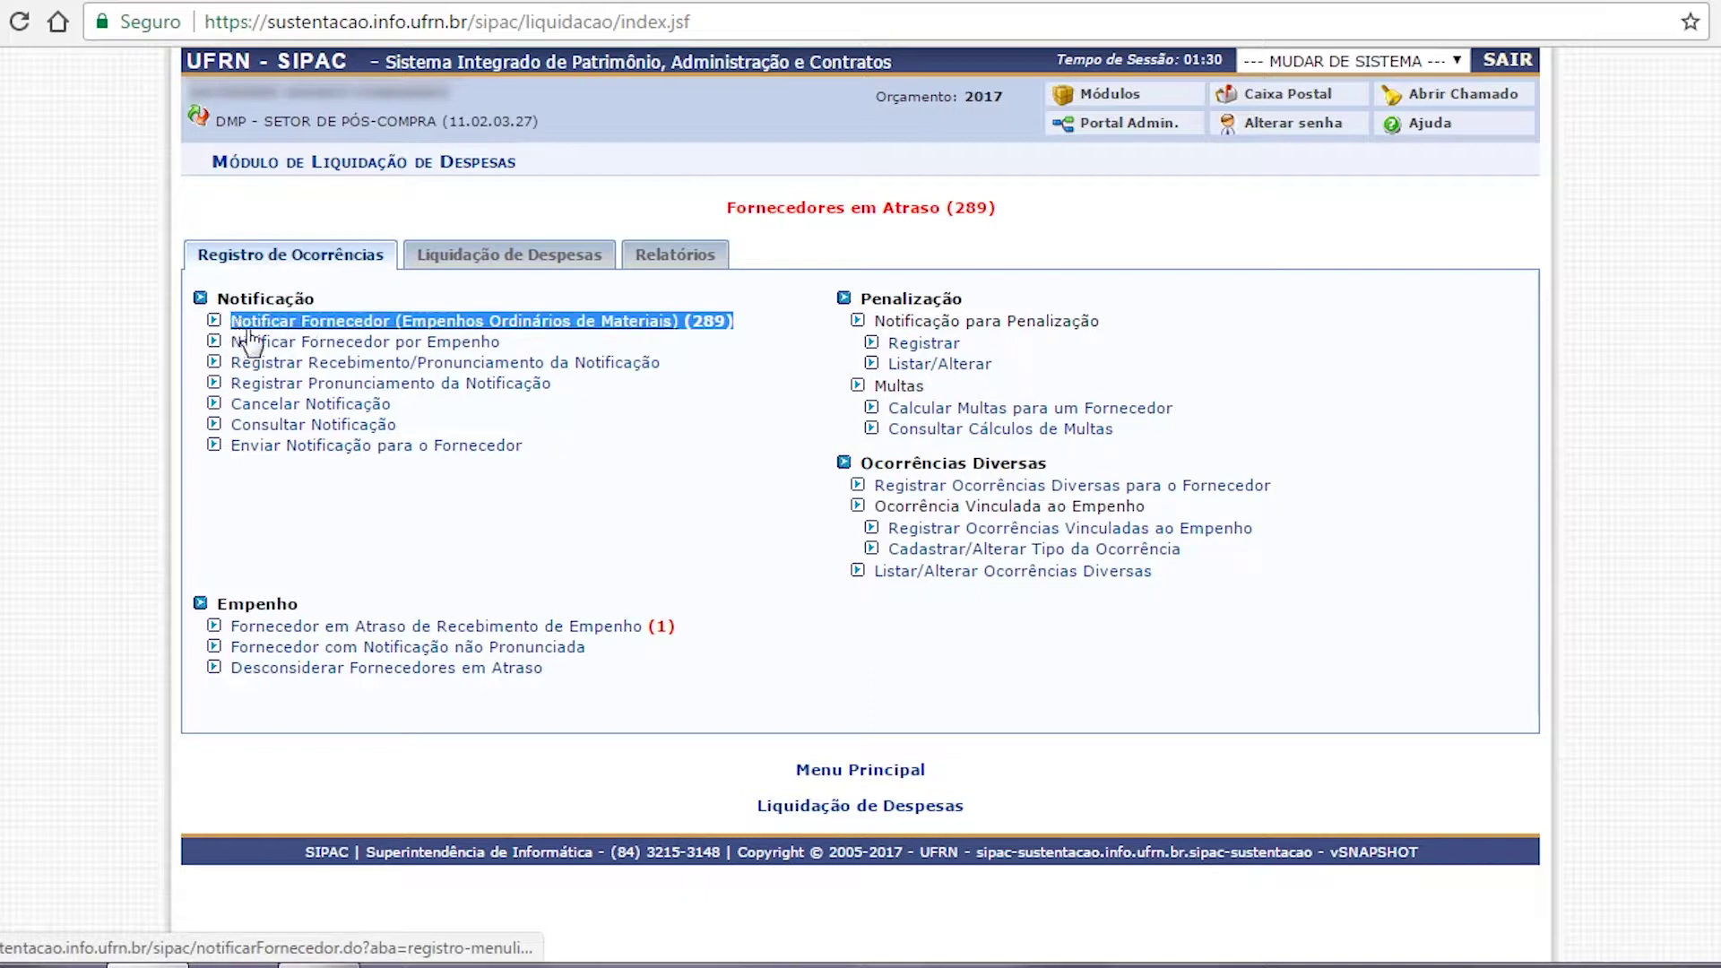
pyautogui.click(360, 324)
pyautogui.click(937, 348)
pyautogui.click(895, 384)
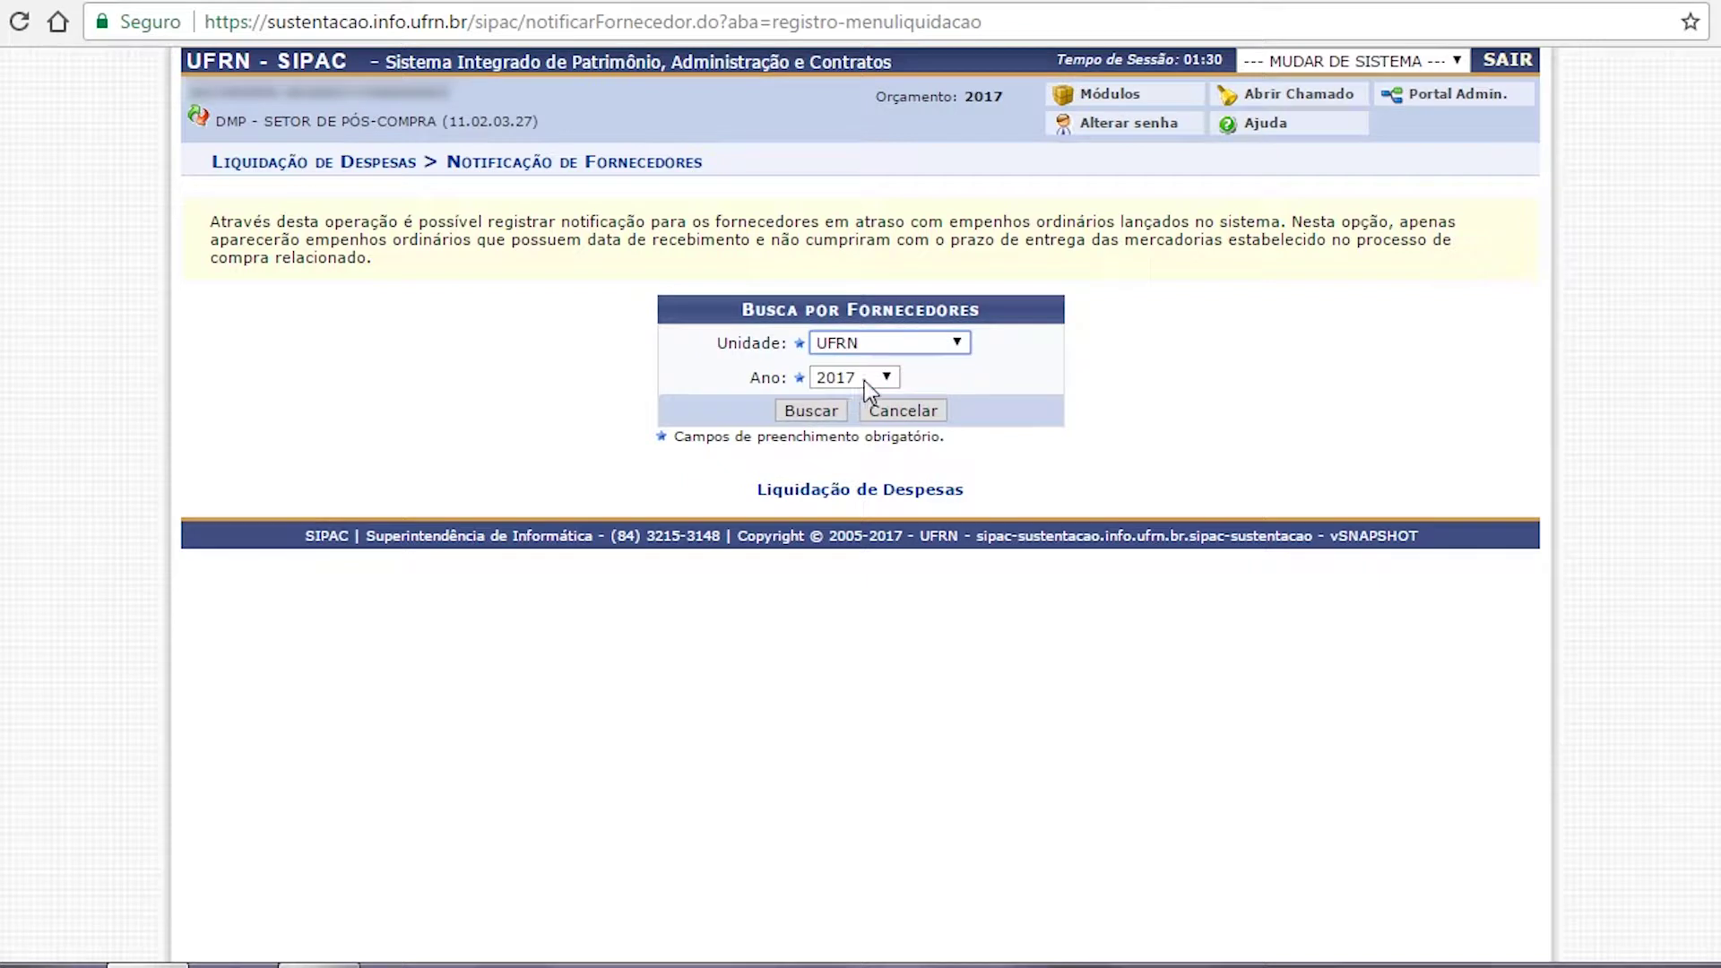
pyautogui.click(821, 410)
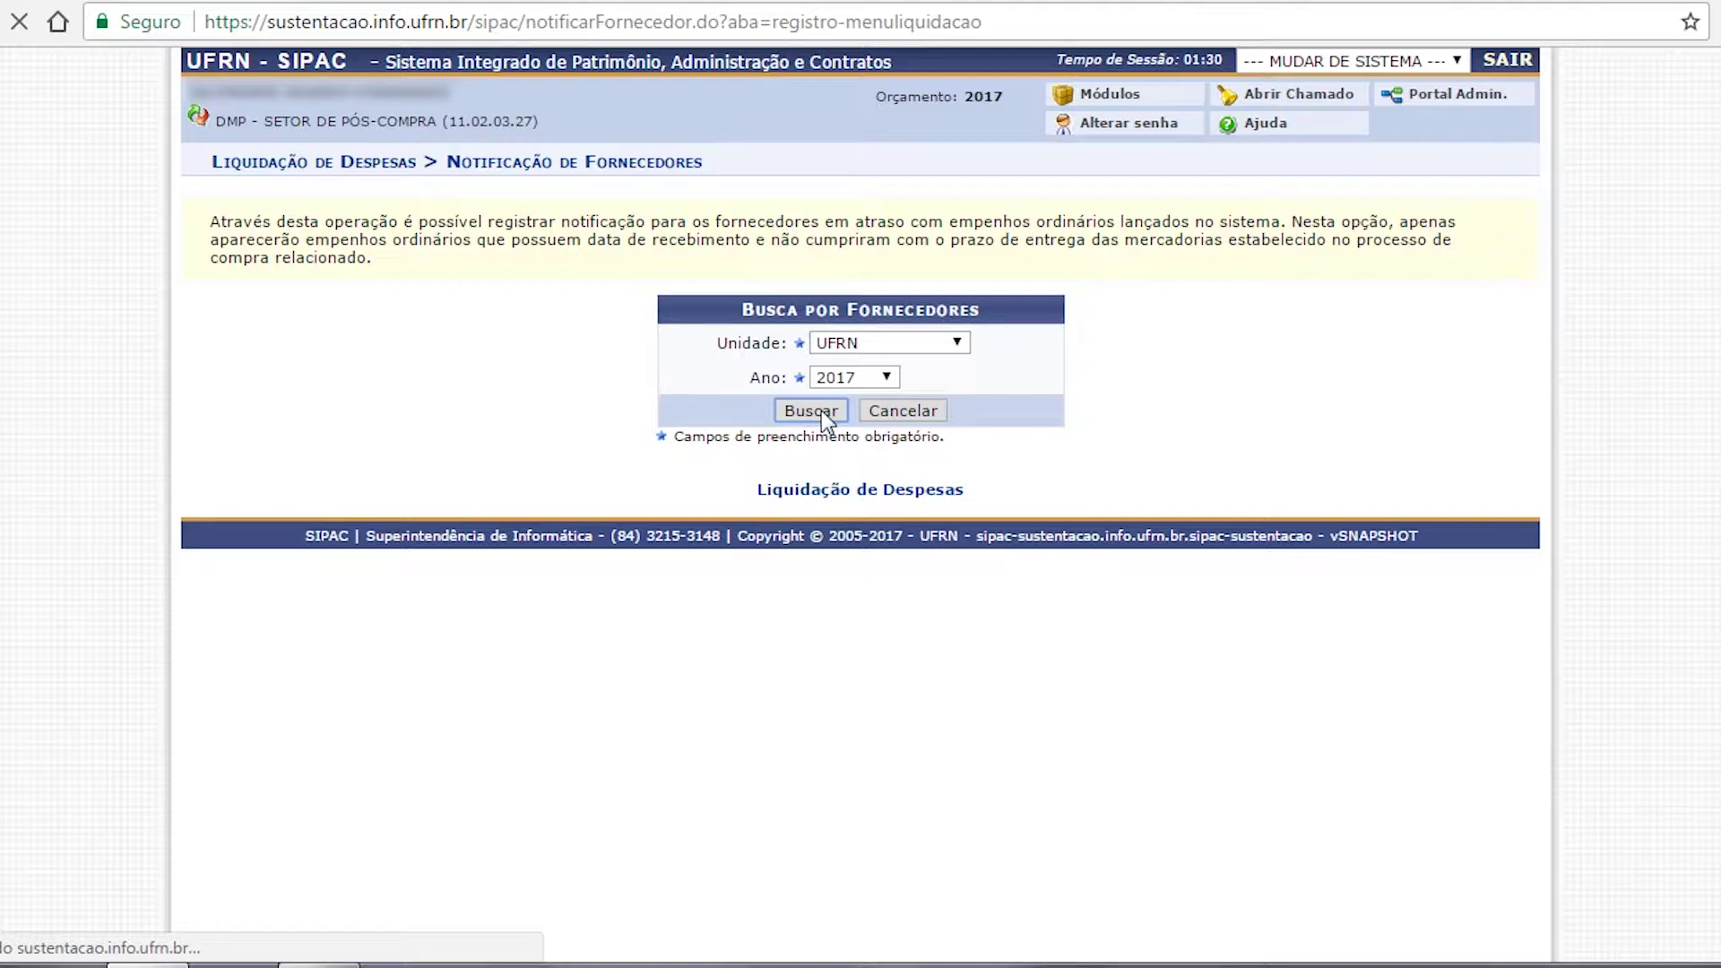
# Notify supplier AIQ FERRAMENTAS E INSTRUMENTOS LTDA - EPP about the overdue empenho 800853/2017, with a response deadline of 10 days
pyautogui.scroll(-2, 807, 422)
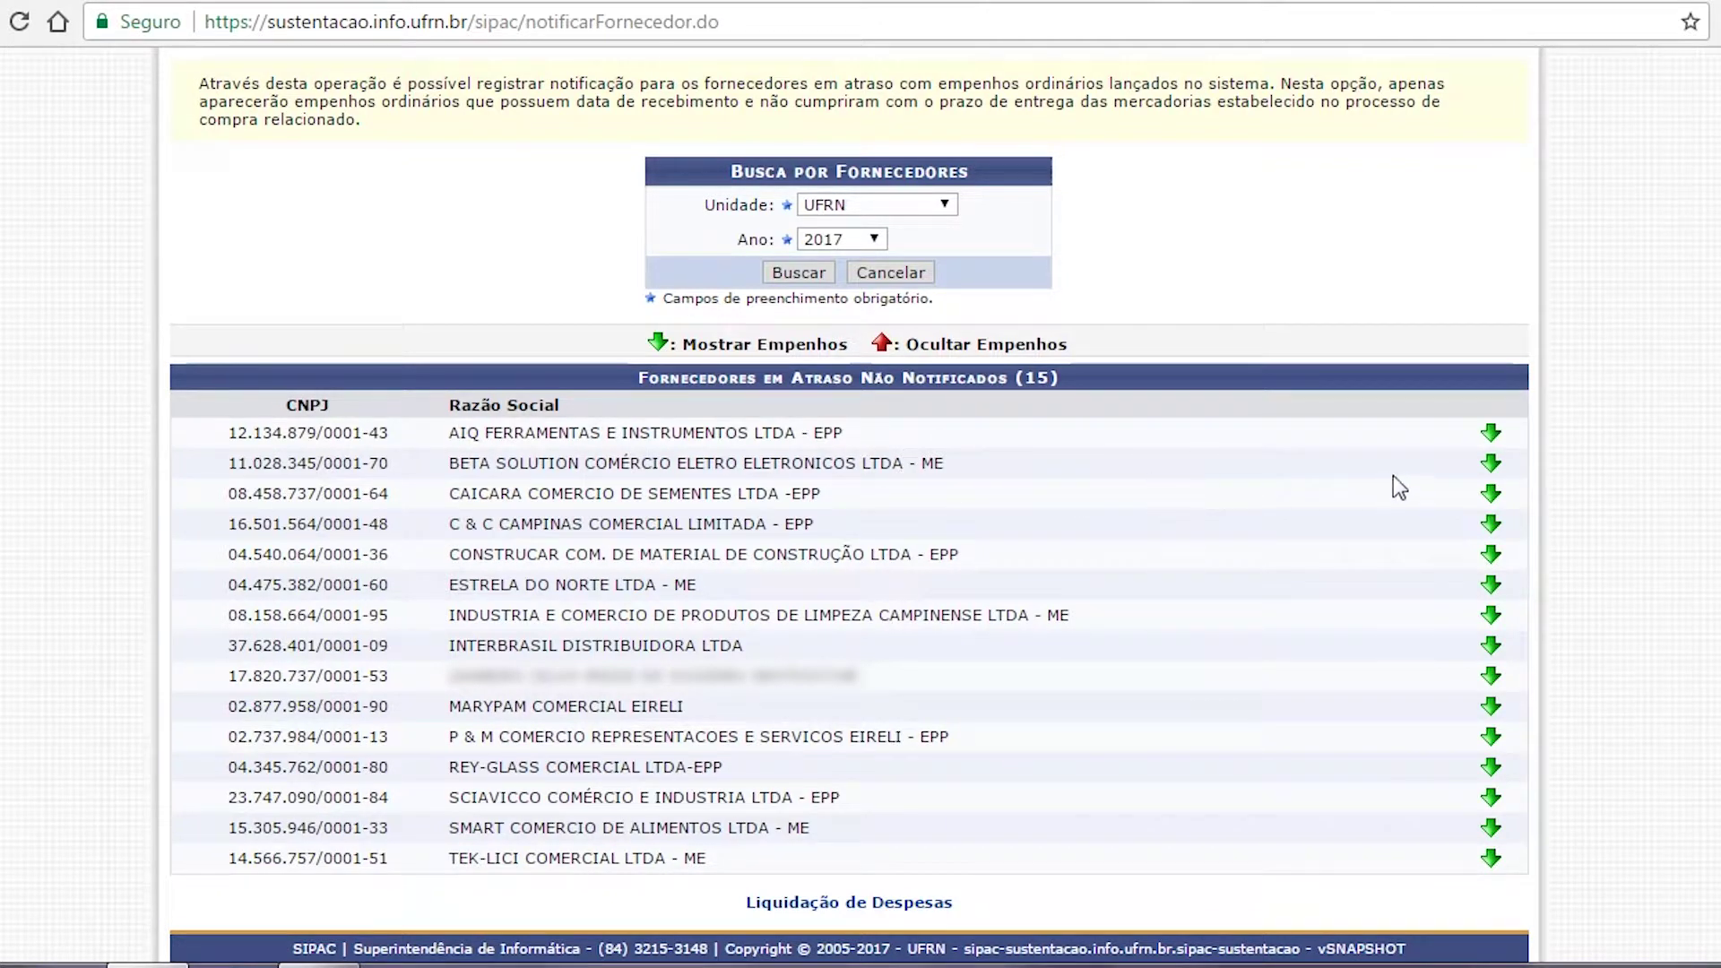
pyautogui.click(1492, 435)
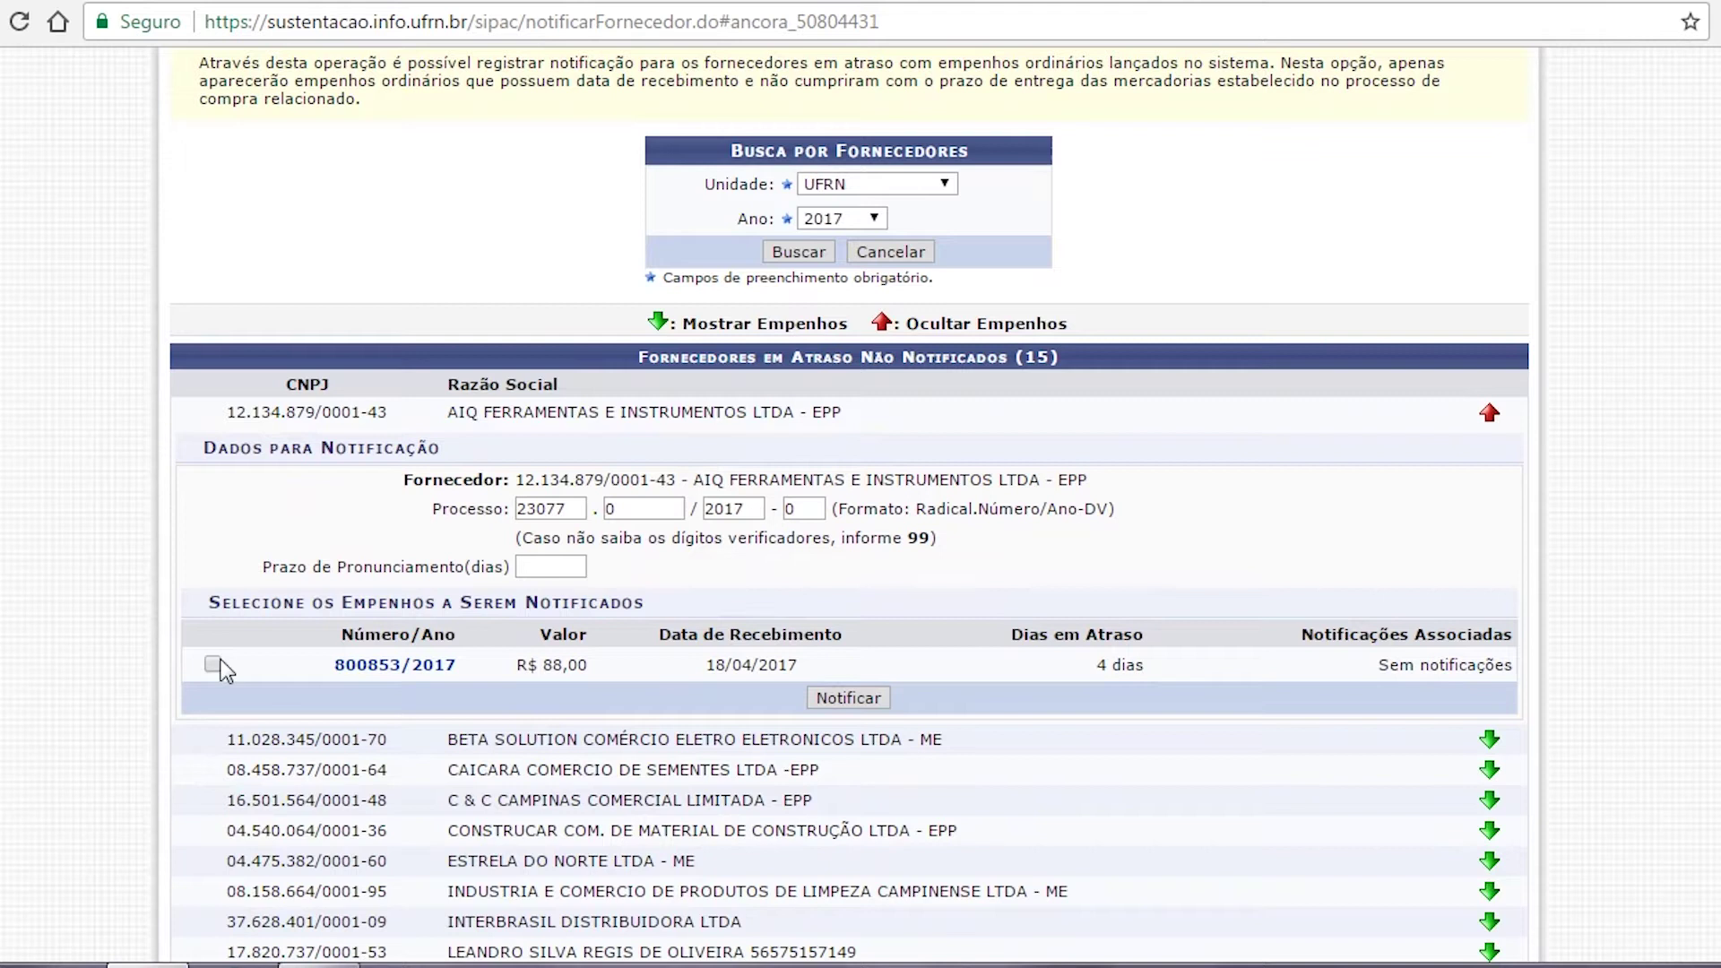
pyautogui.click(212, 664)
pyautogui.click(561, 572)
pyautogui.click(561, 573)
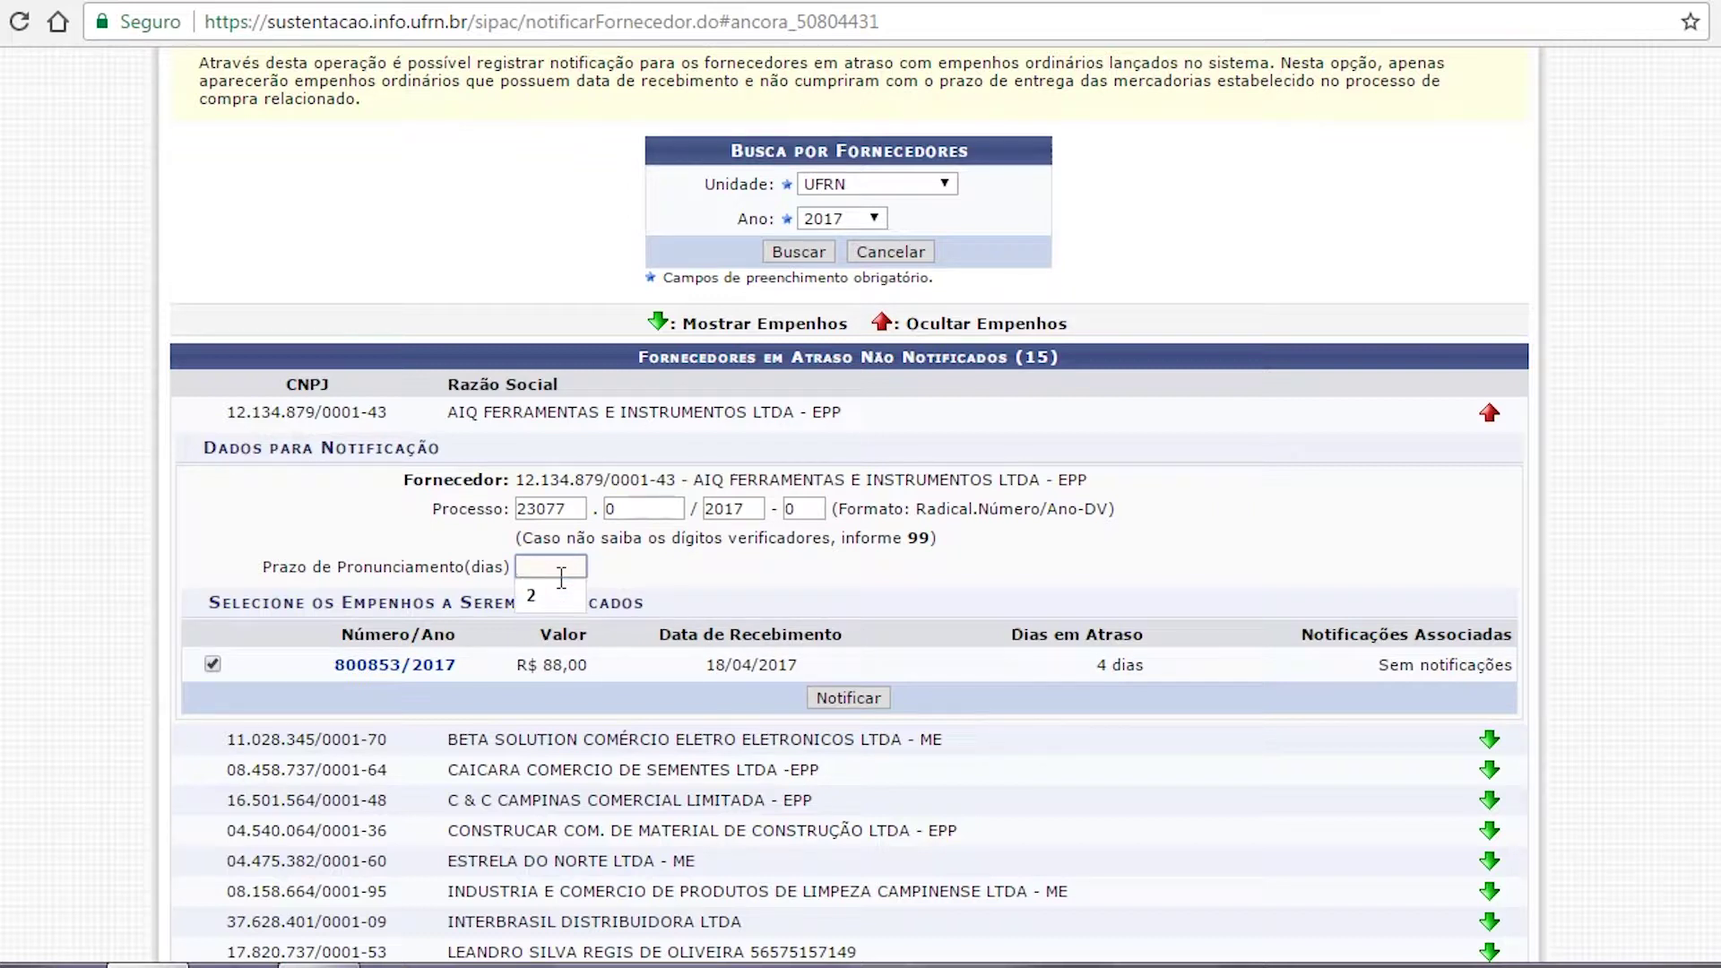
pyautogui.write('10')
pyautogui.click(830, 702)
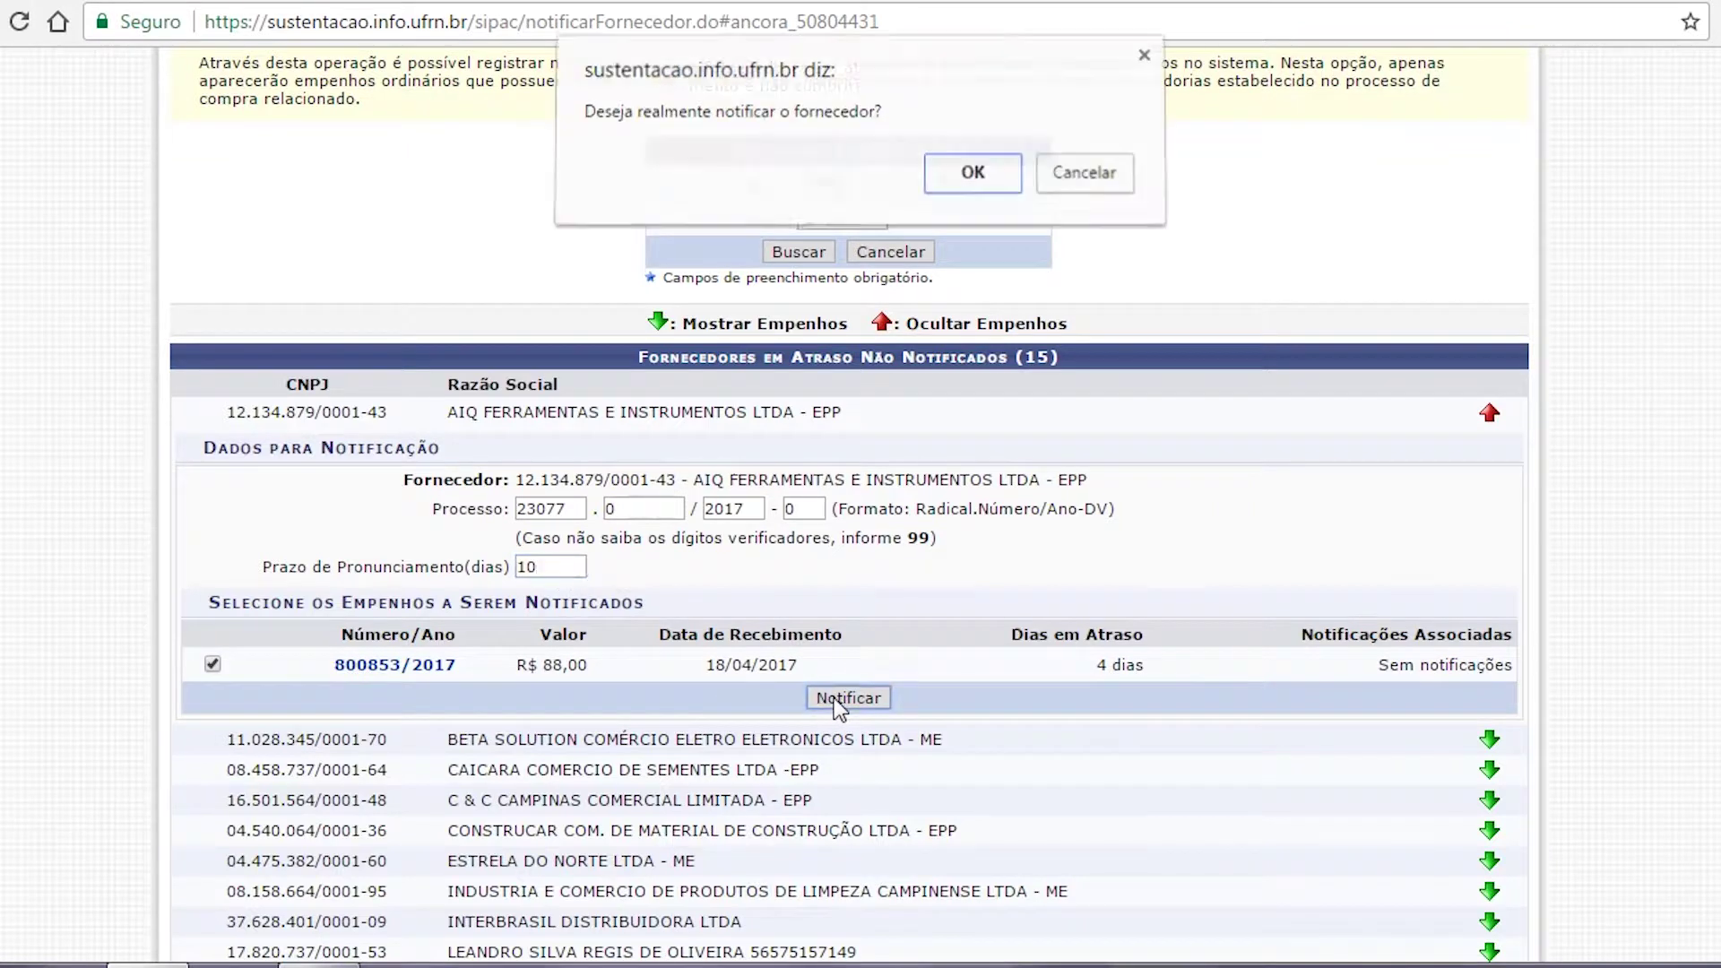
pyautogui.click(950, 187)
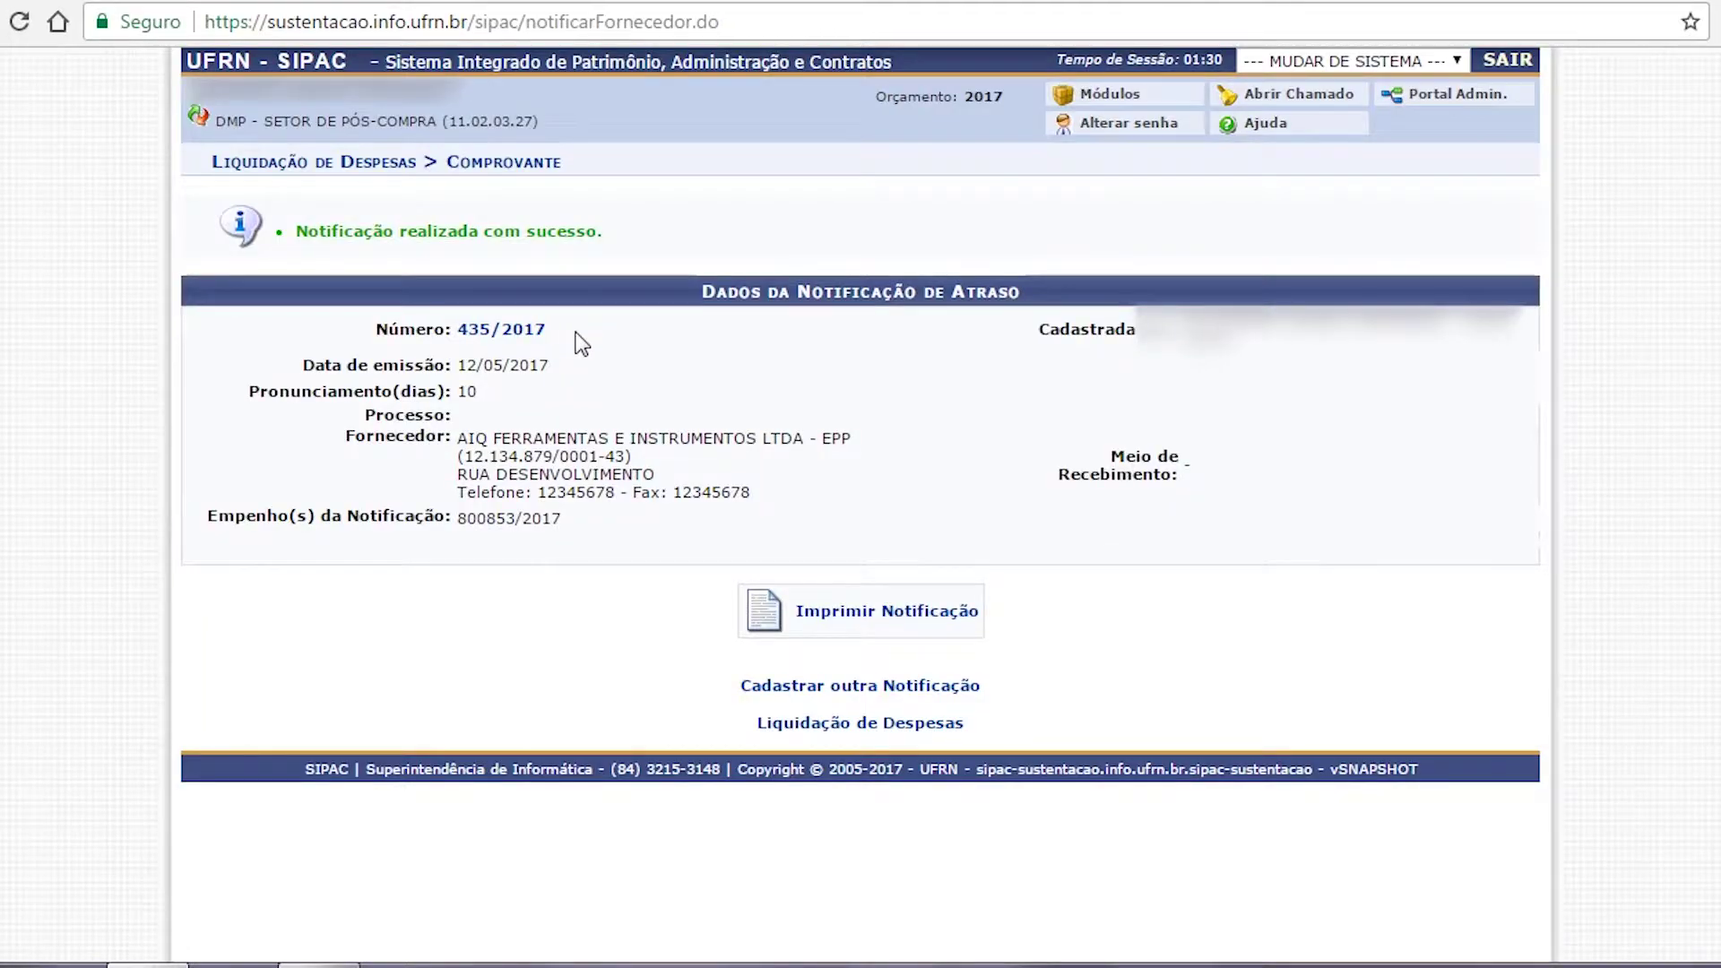
pyautogui.moveTo(575, 339); pyautogui.dragTo(461, 337)
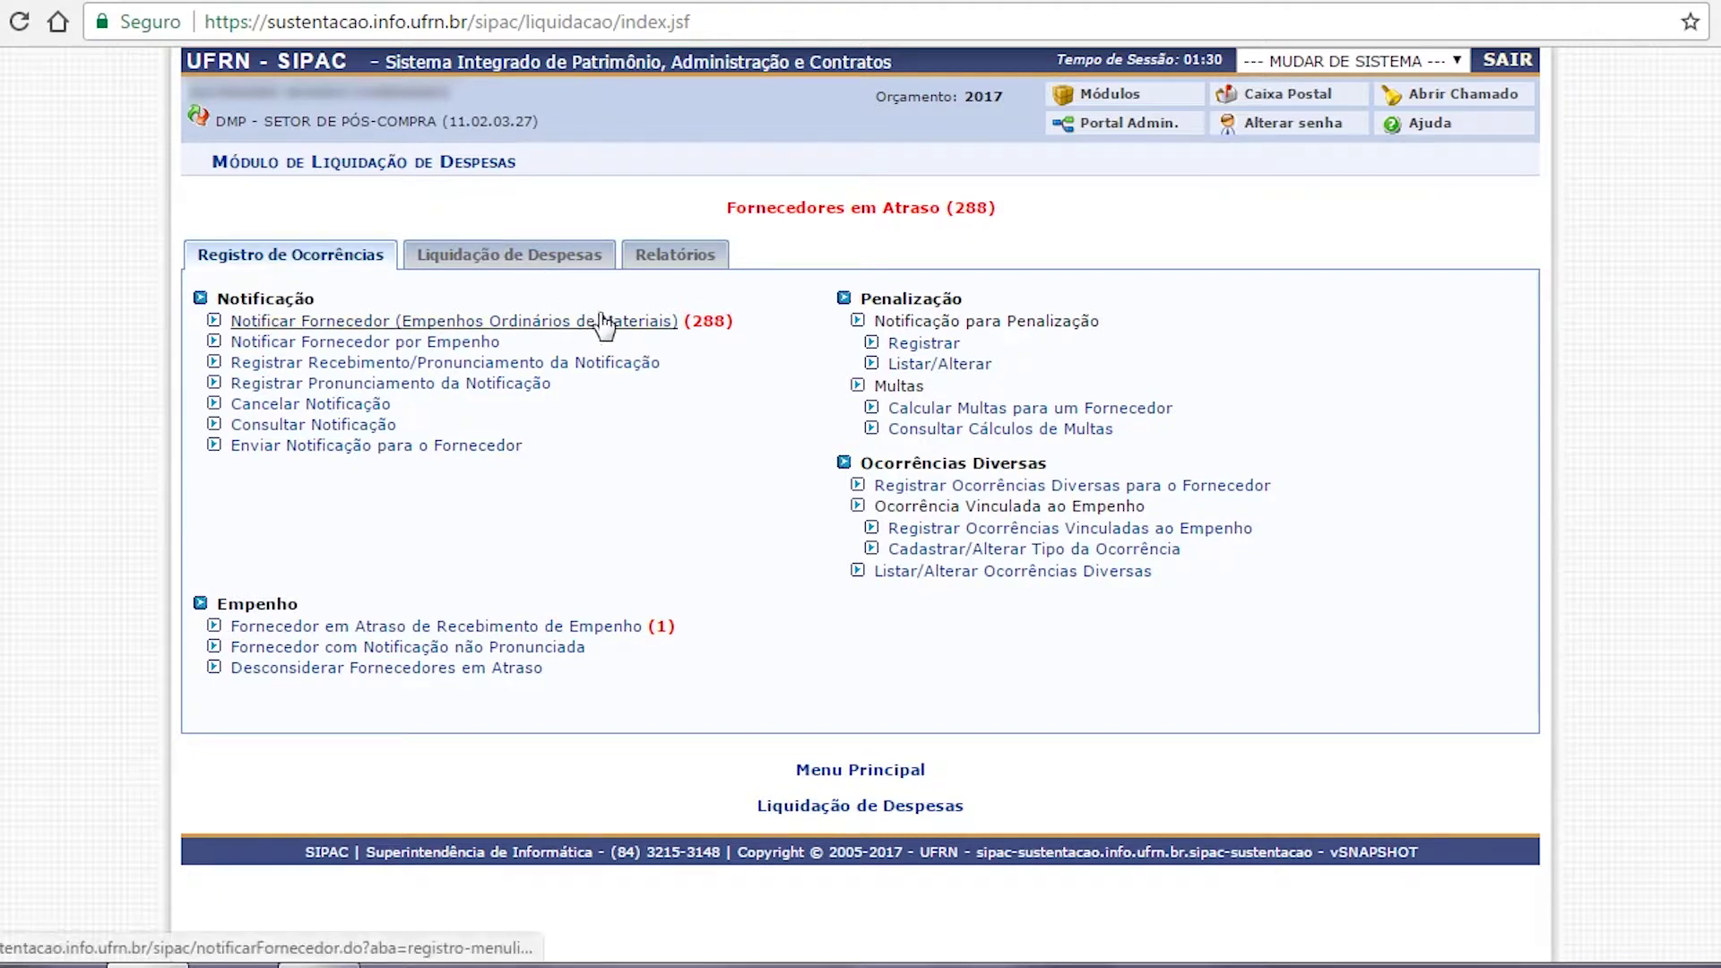
pyautogui.moveTo(753, 327); pyautogui.dragTo(237, 332)
pyautogui.click(237, 331)
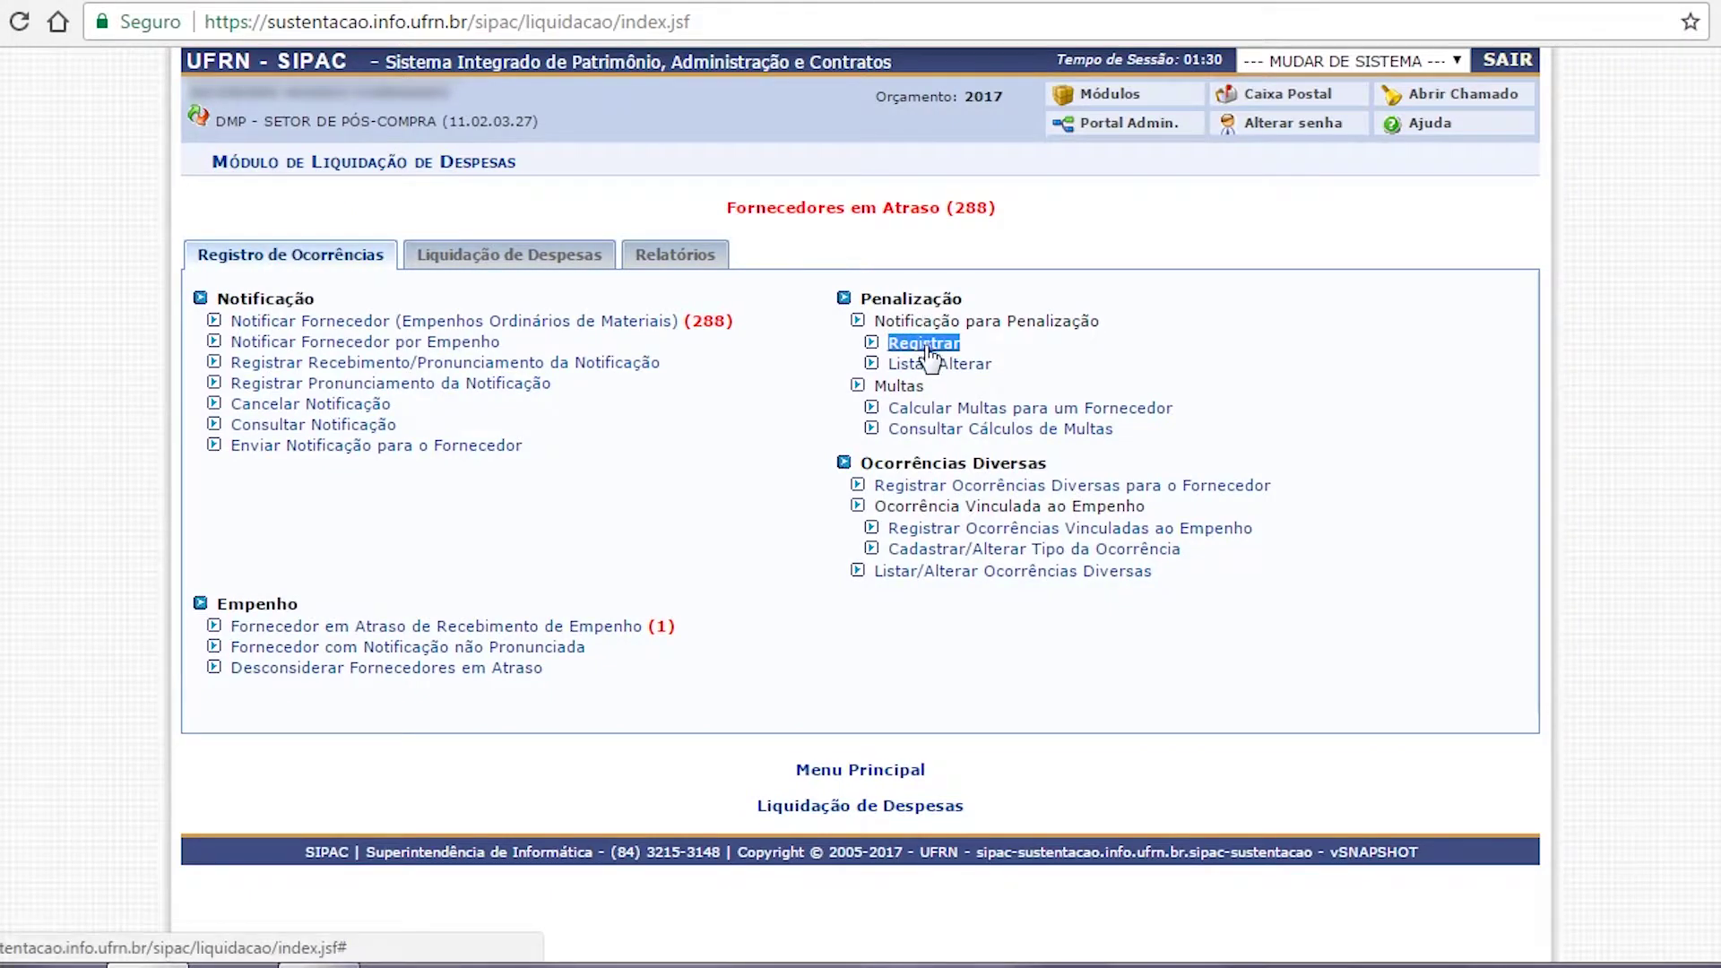
# Start registering a Notificação para Penalização and search the received notifications of MARELLI MÓVEIS PARA ESCRITÓRIO LTDA in UFRN (11.00)
pyautogui.click(928, 357)
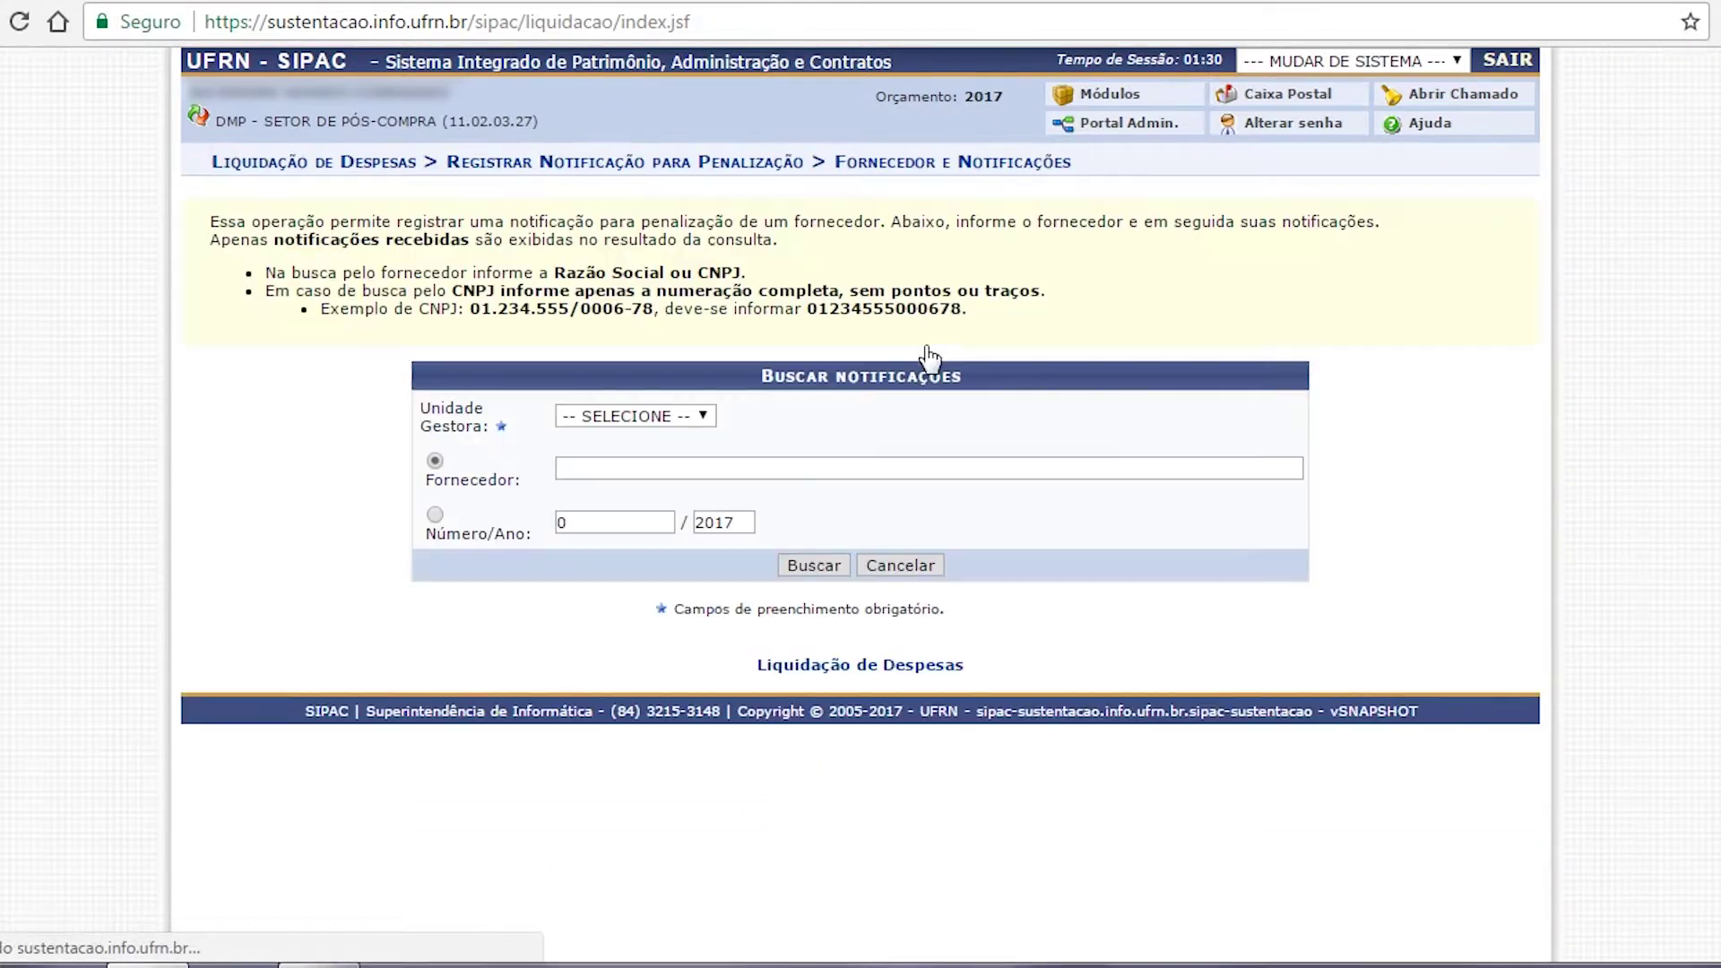
pyautogui.click(681, 412)
pyautogui.click(627, 453)
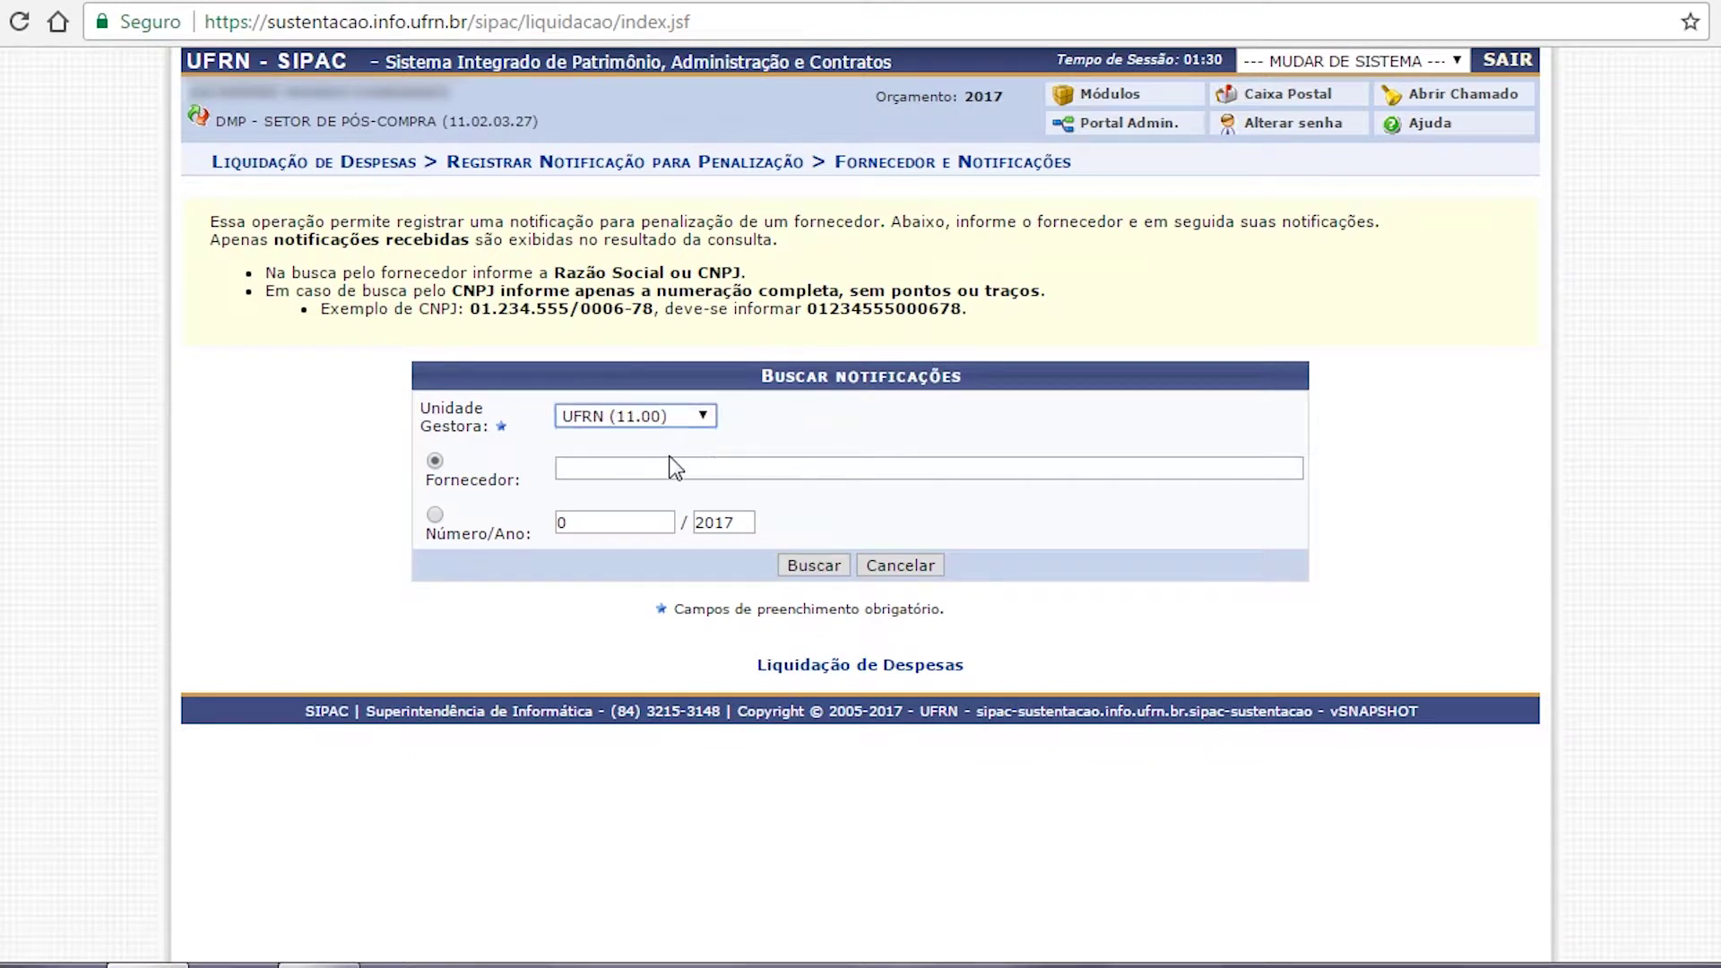
pyautogui.click(664, 470)
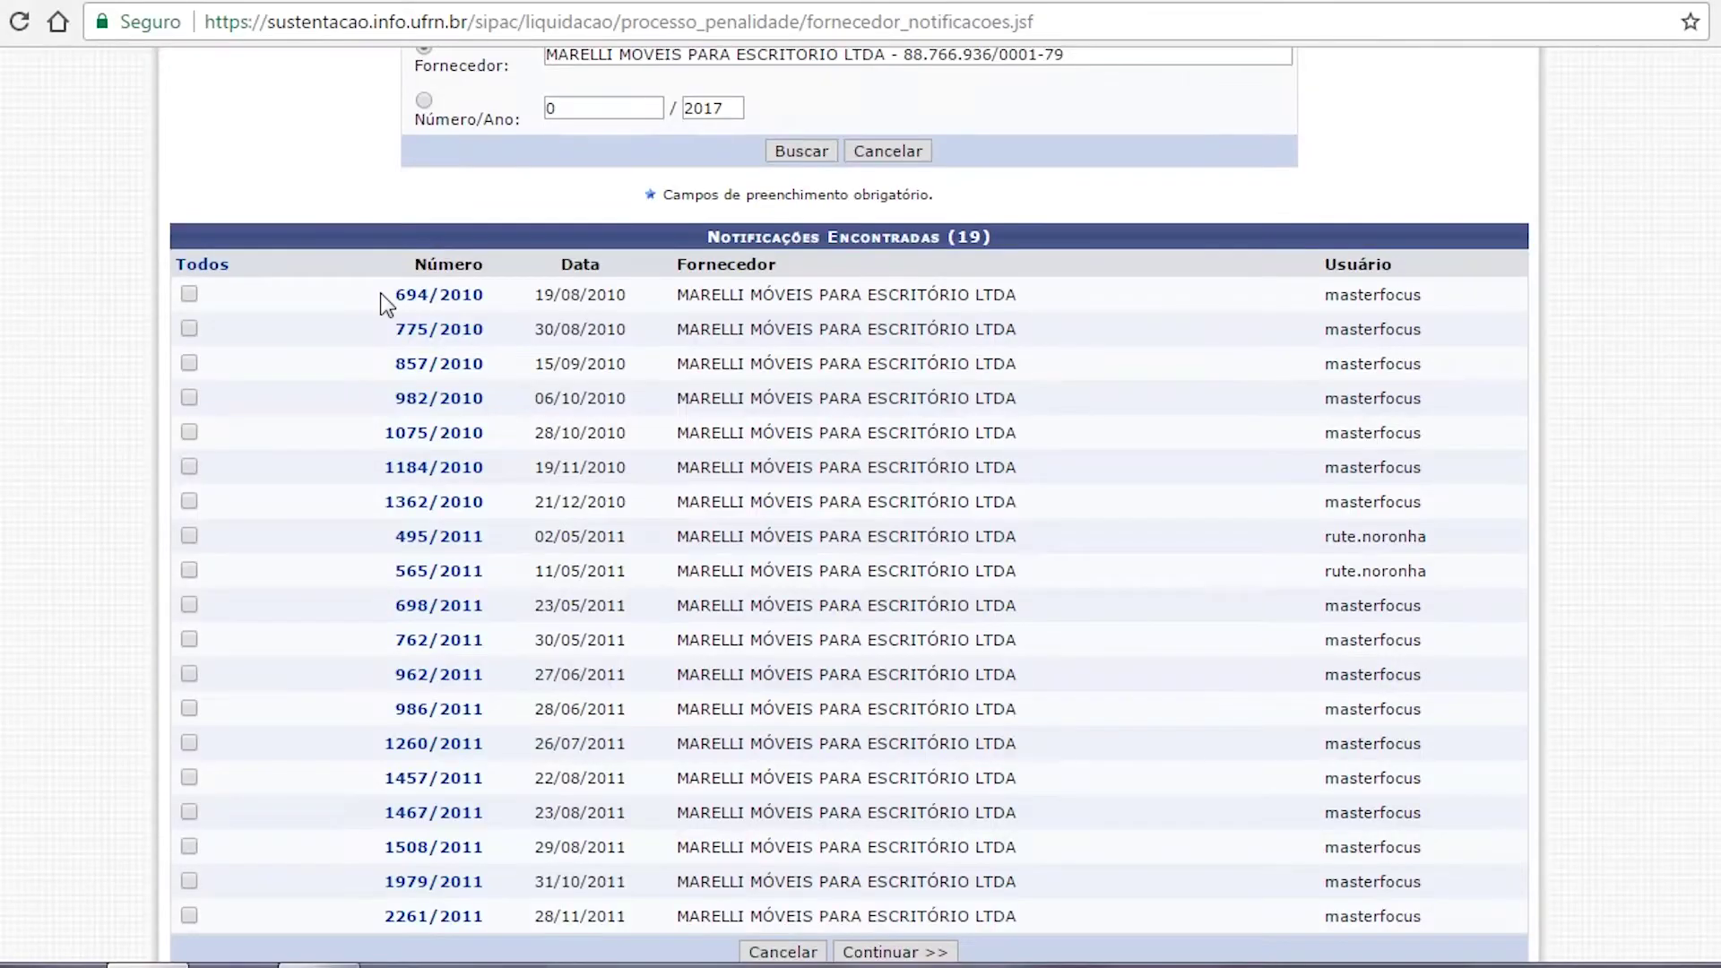
pyautogui.moveTo(383, 294); pyautogui.dragTo(484, 398)
pyautogui.scroll(-1, 601, 421)
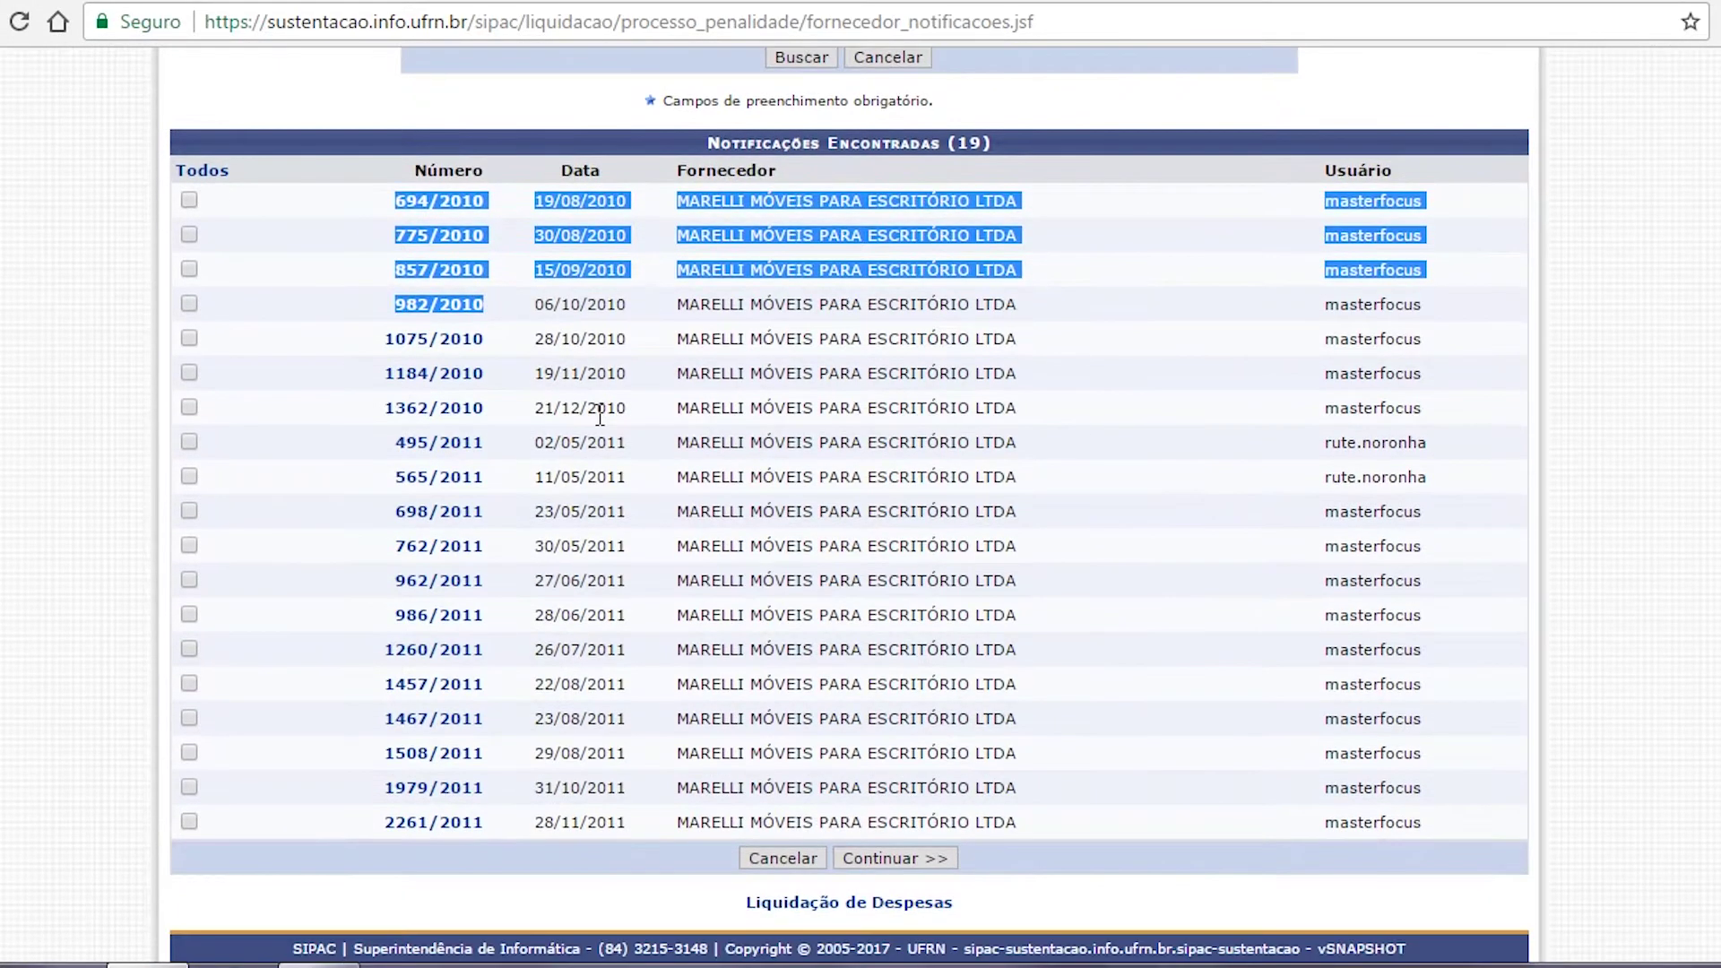
pyautogui.scroll(3, 598, 415)
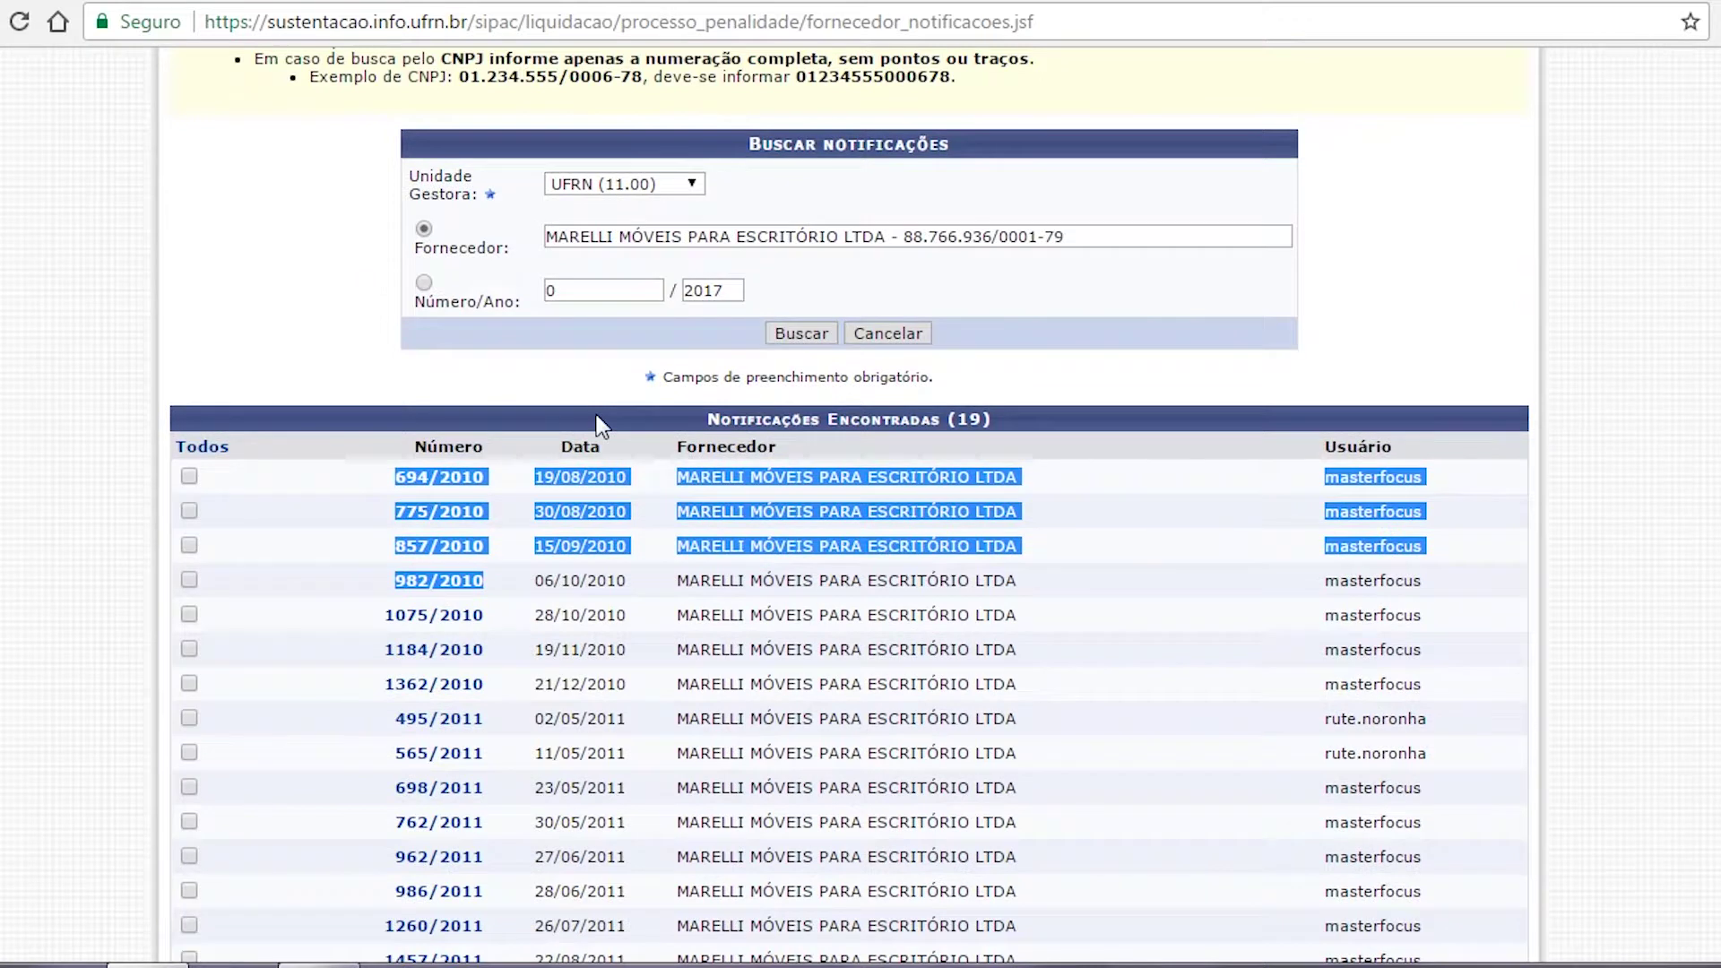
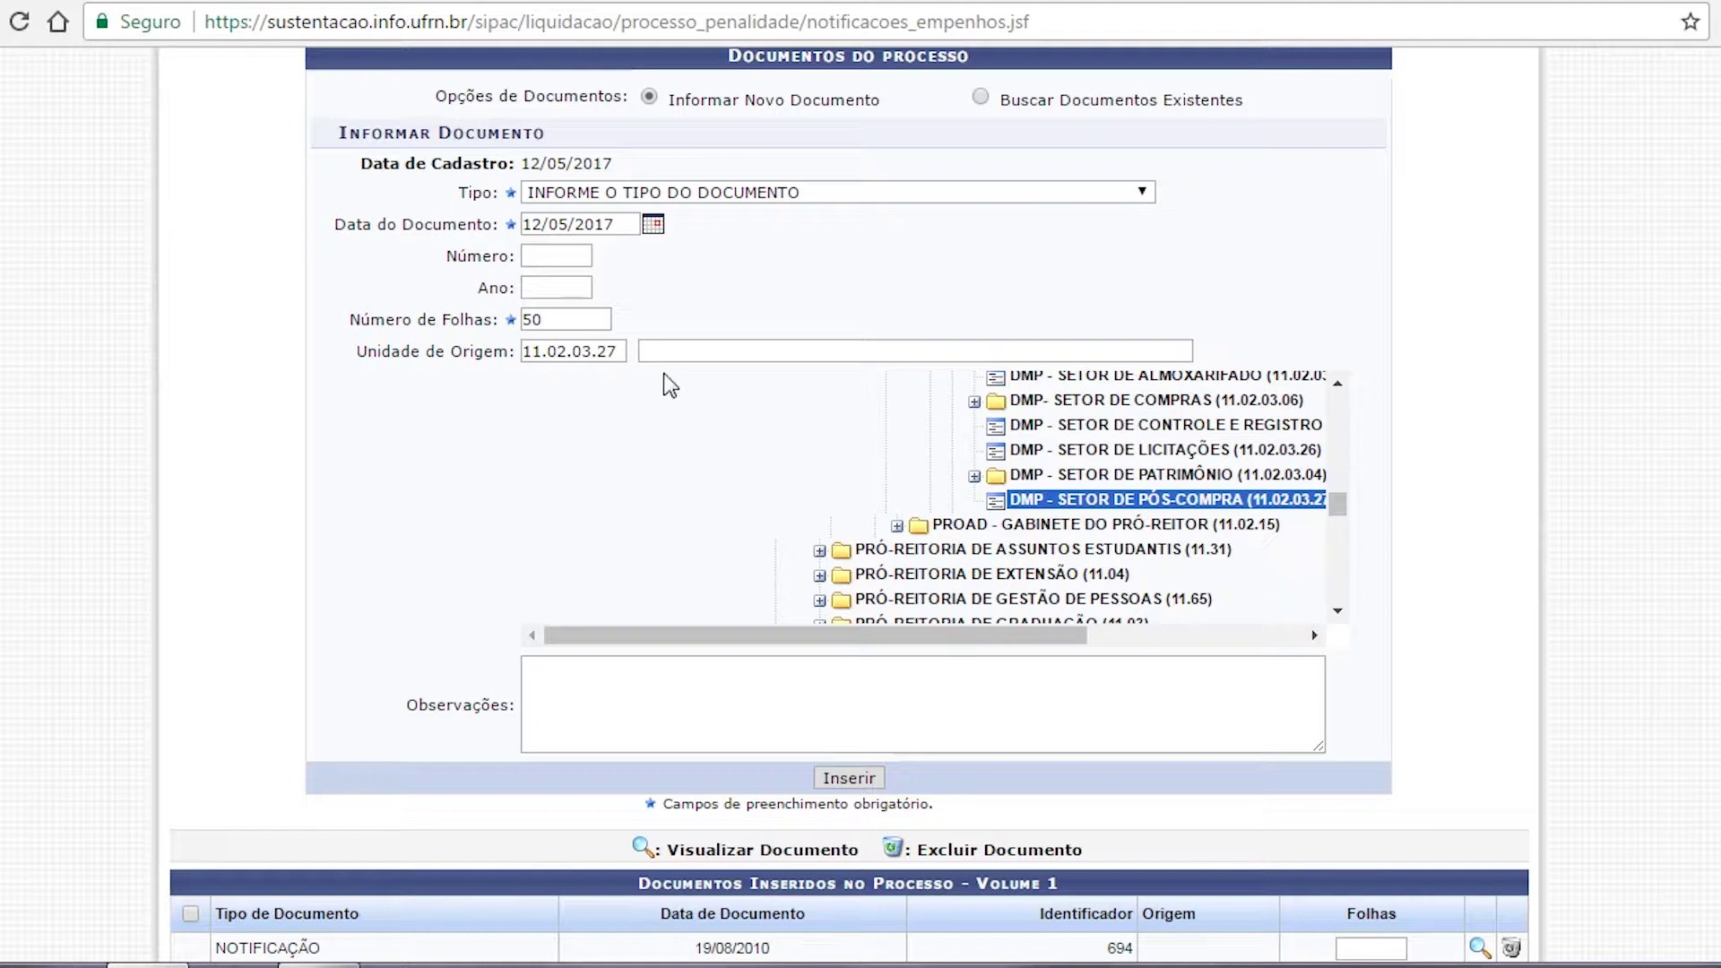
# Create Volume 1 of the penalty process with the inserted NOTIFICAÇÃO document and continue to the process's general data
pyautogui.scroll(-3, 443, 638)
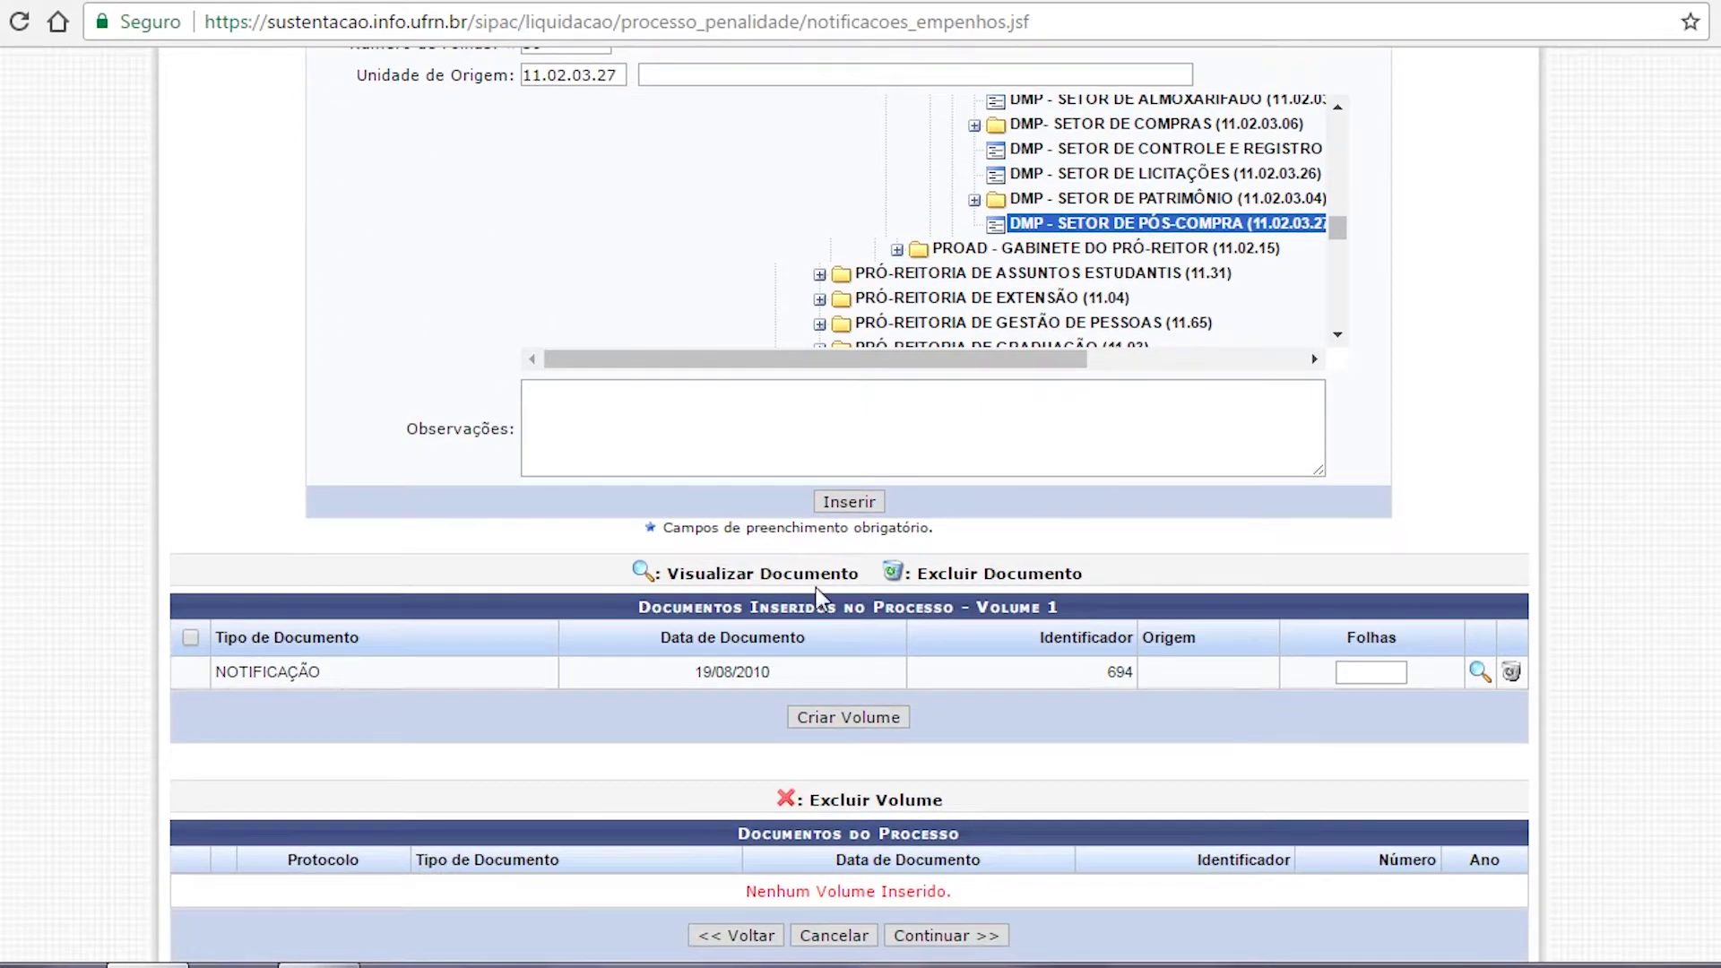
pyautogui.click(826, 720)
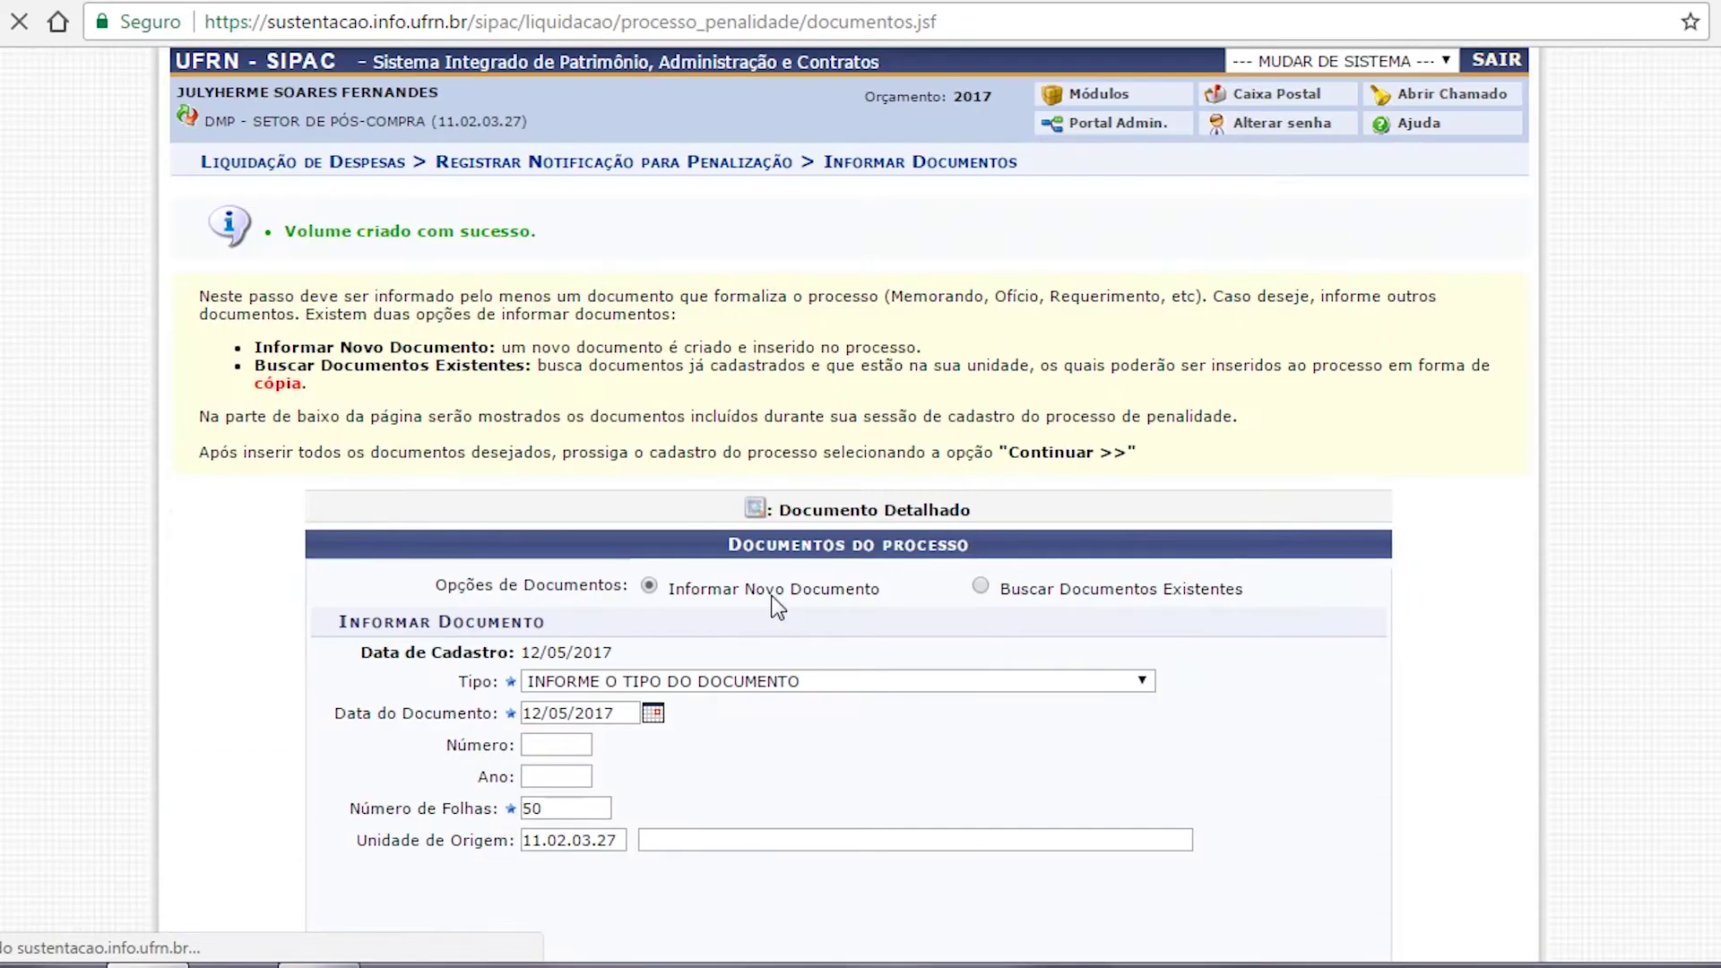
pyautogui.scroll(-8, 712, 634)
pyautogui.scroll(-2, 712, 635)
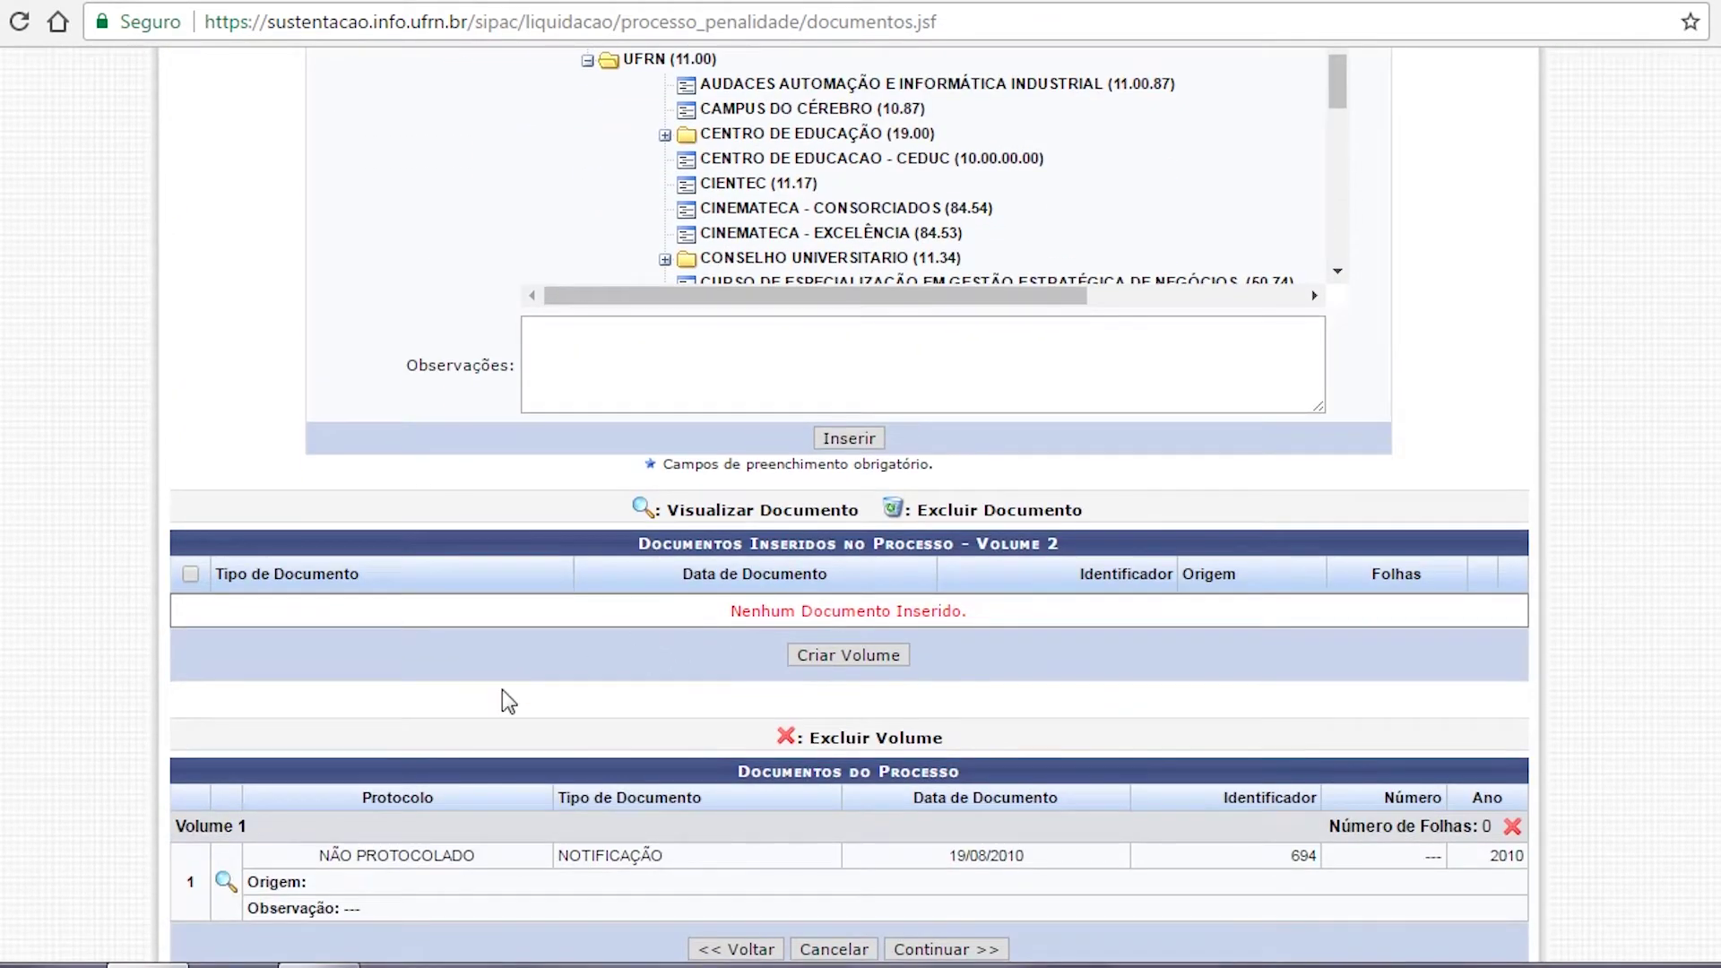
pyautogui.scroll(-1, 481, 712)
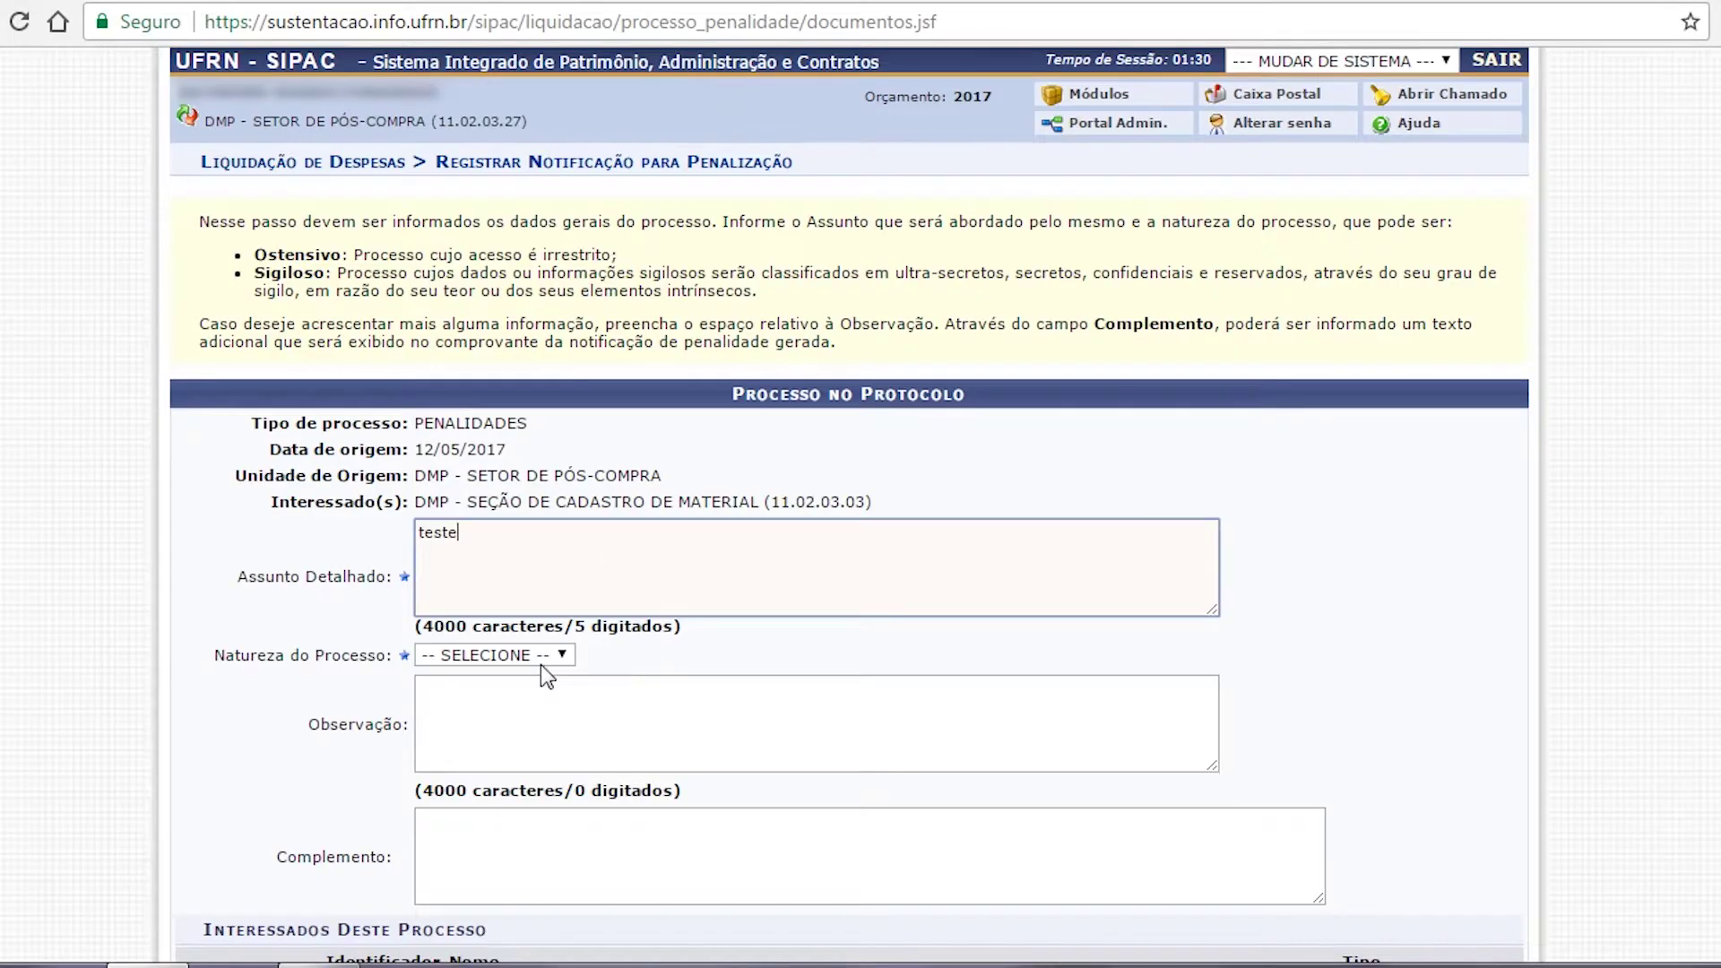
# Fill in the process data with subject "teste", nature OSTENSIVO and destination unit PROAD - DIRETORIA DE MATERIAL E PATRIMÔNIO (11.02.03), and continue
pyautogui.click(541, 662)
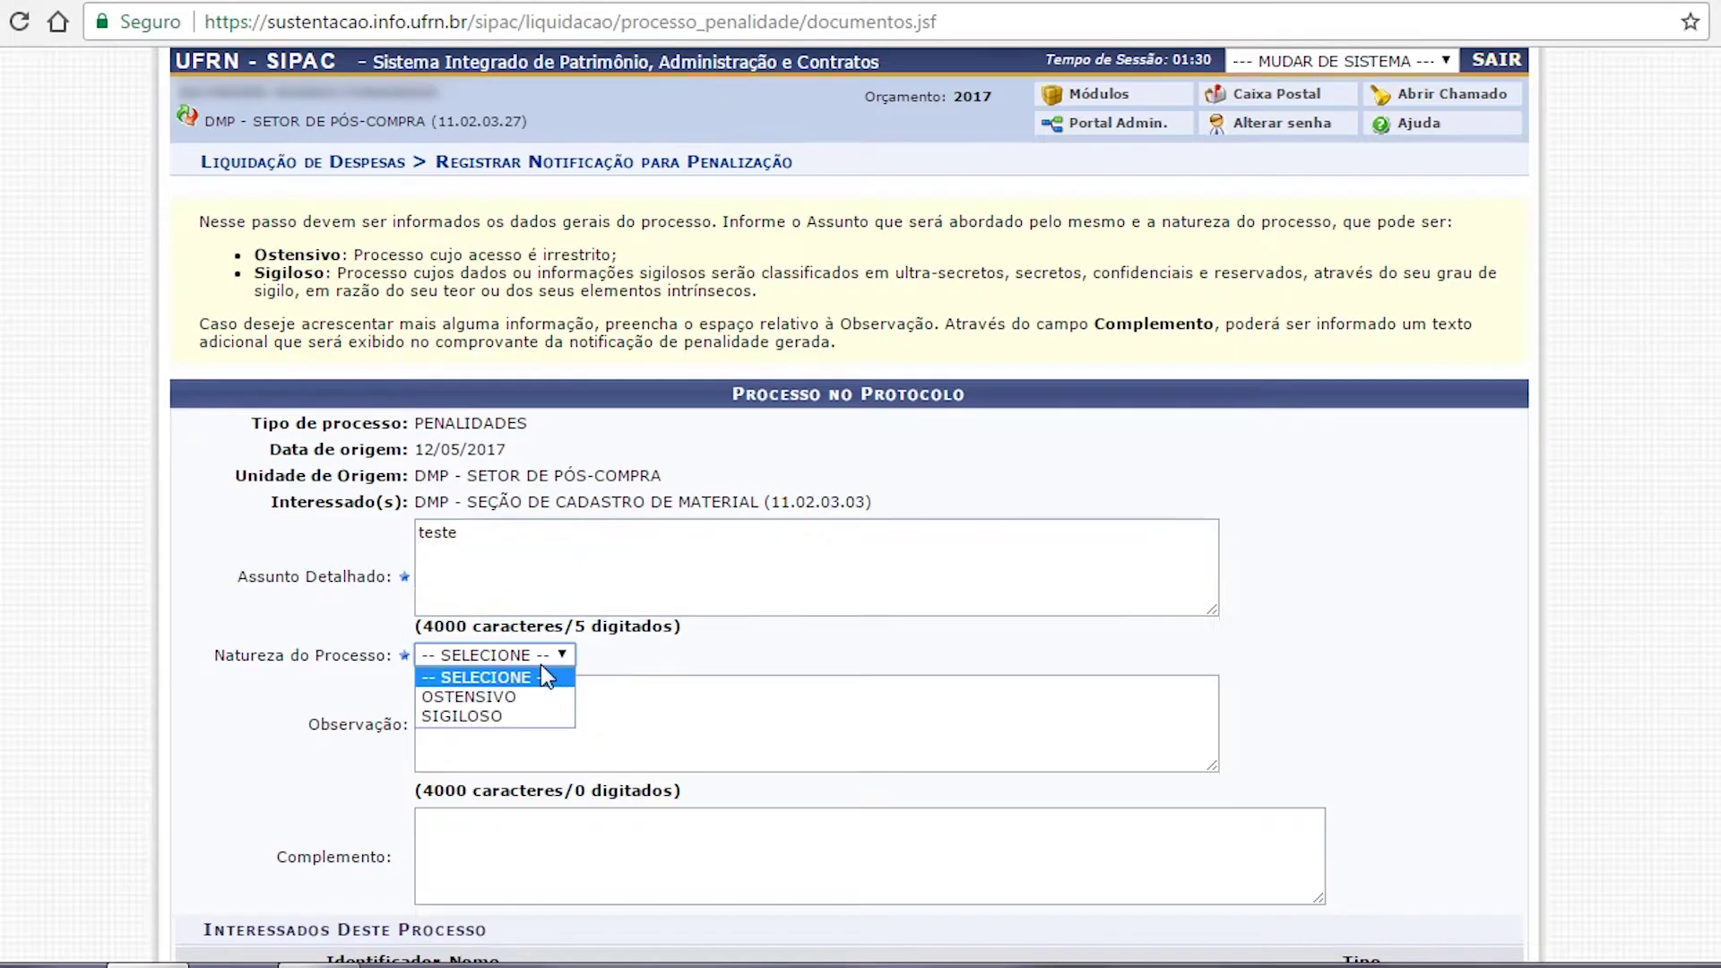
pyautogui.click(502, 698)
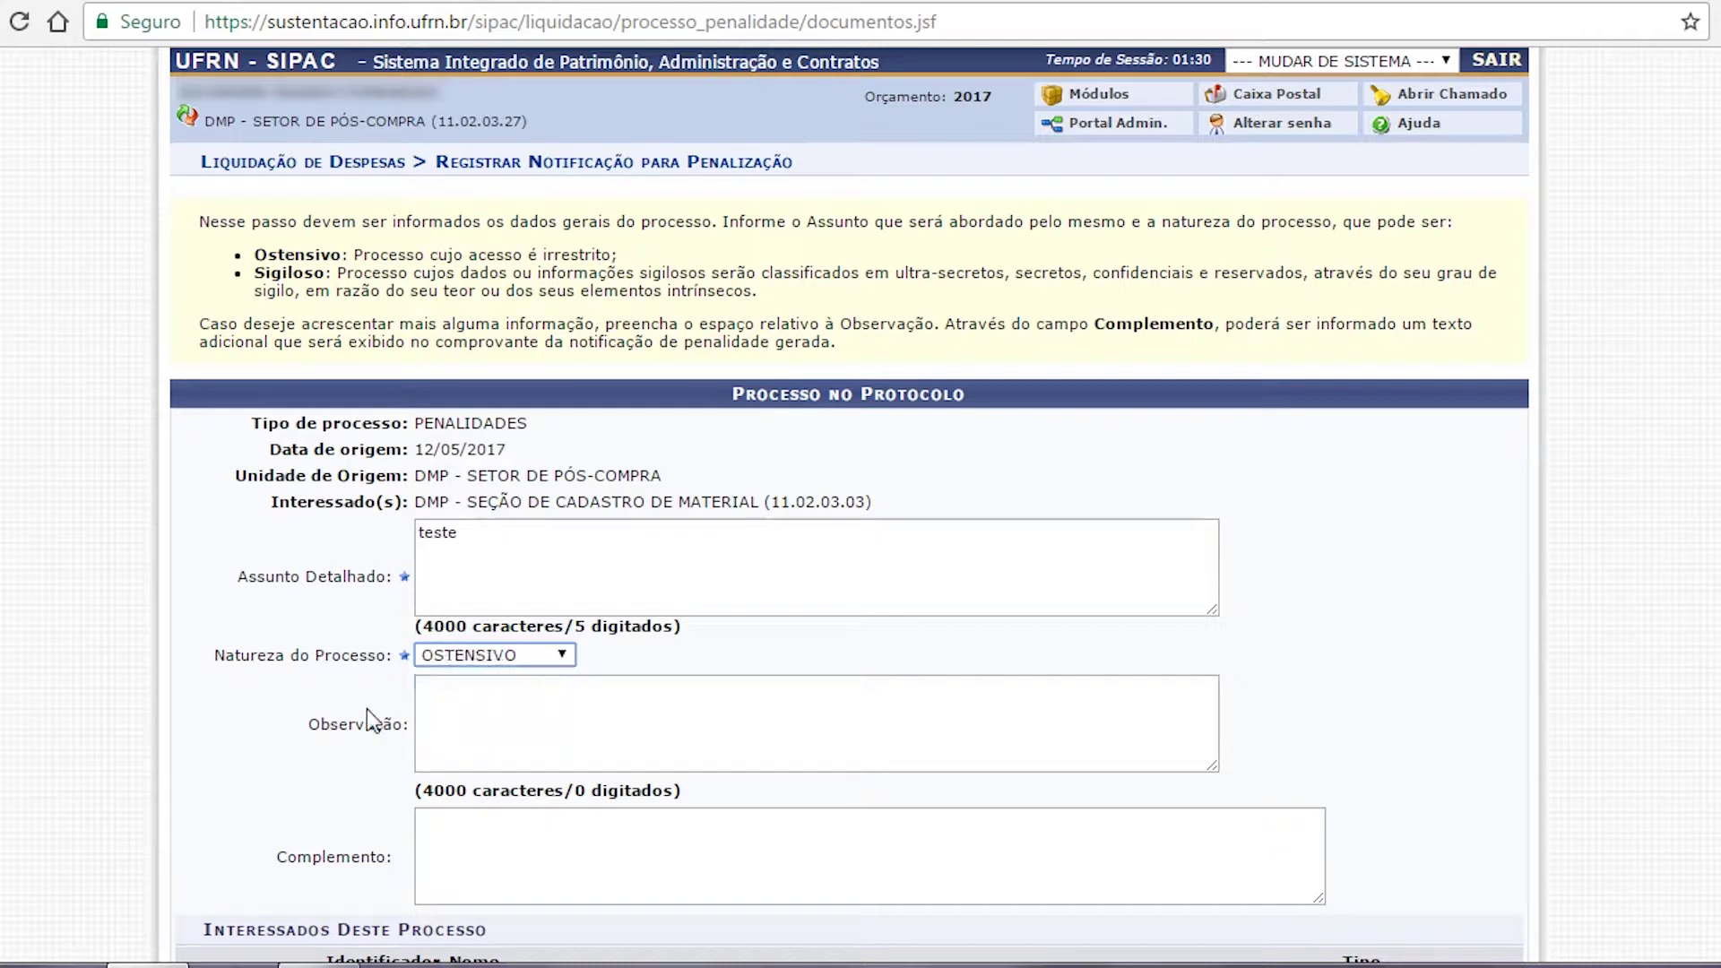
pyautogui.scroll(-6, 402, 705)
pyautogui.scroll(-1, 405, 705)
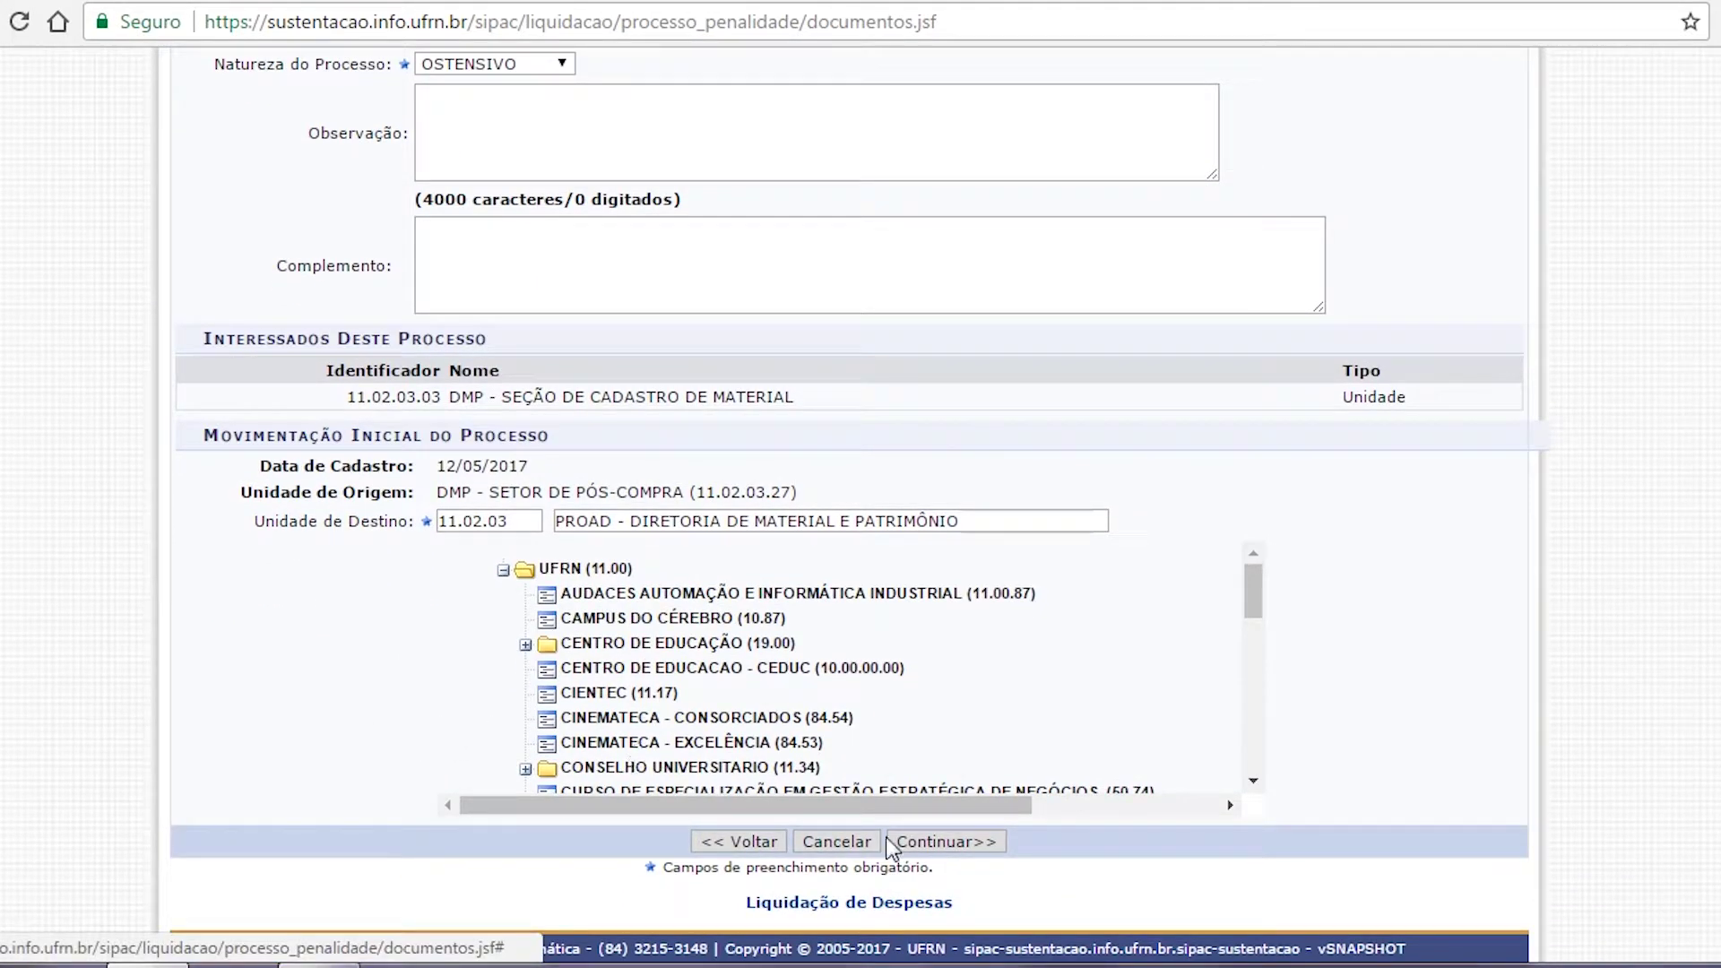
pyautogui.click(937, 841)
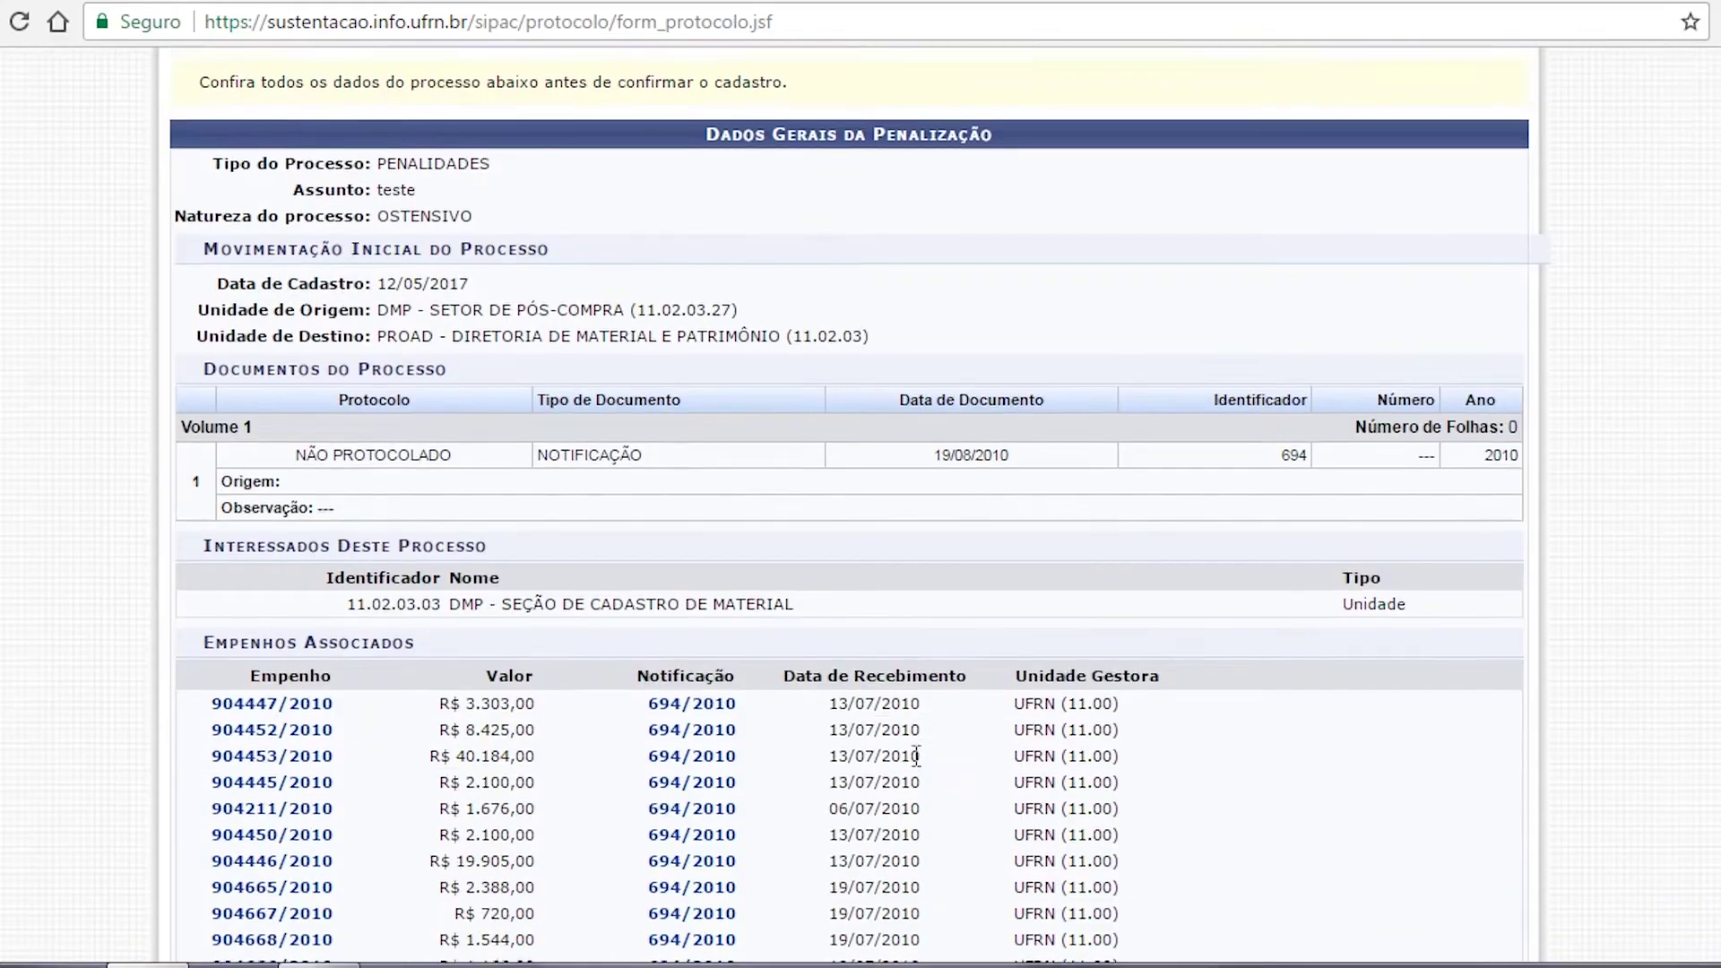
# Confirm the penalty process registration after checking its data and associated empenhos, and review the resulting process summary
pyautogui.scroll(-1, 912, 750)
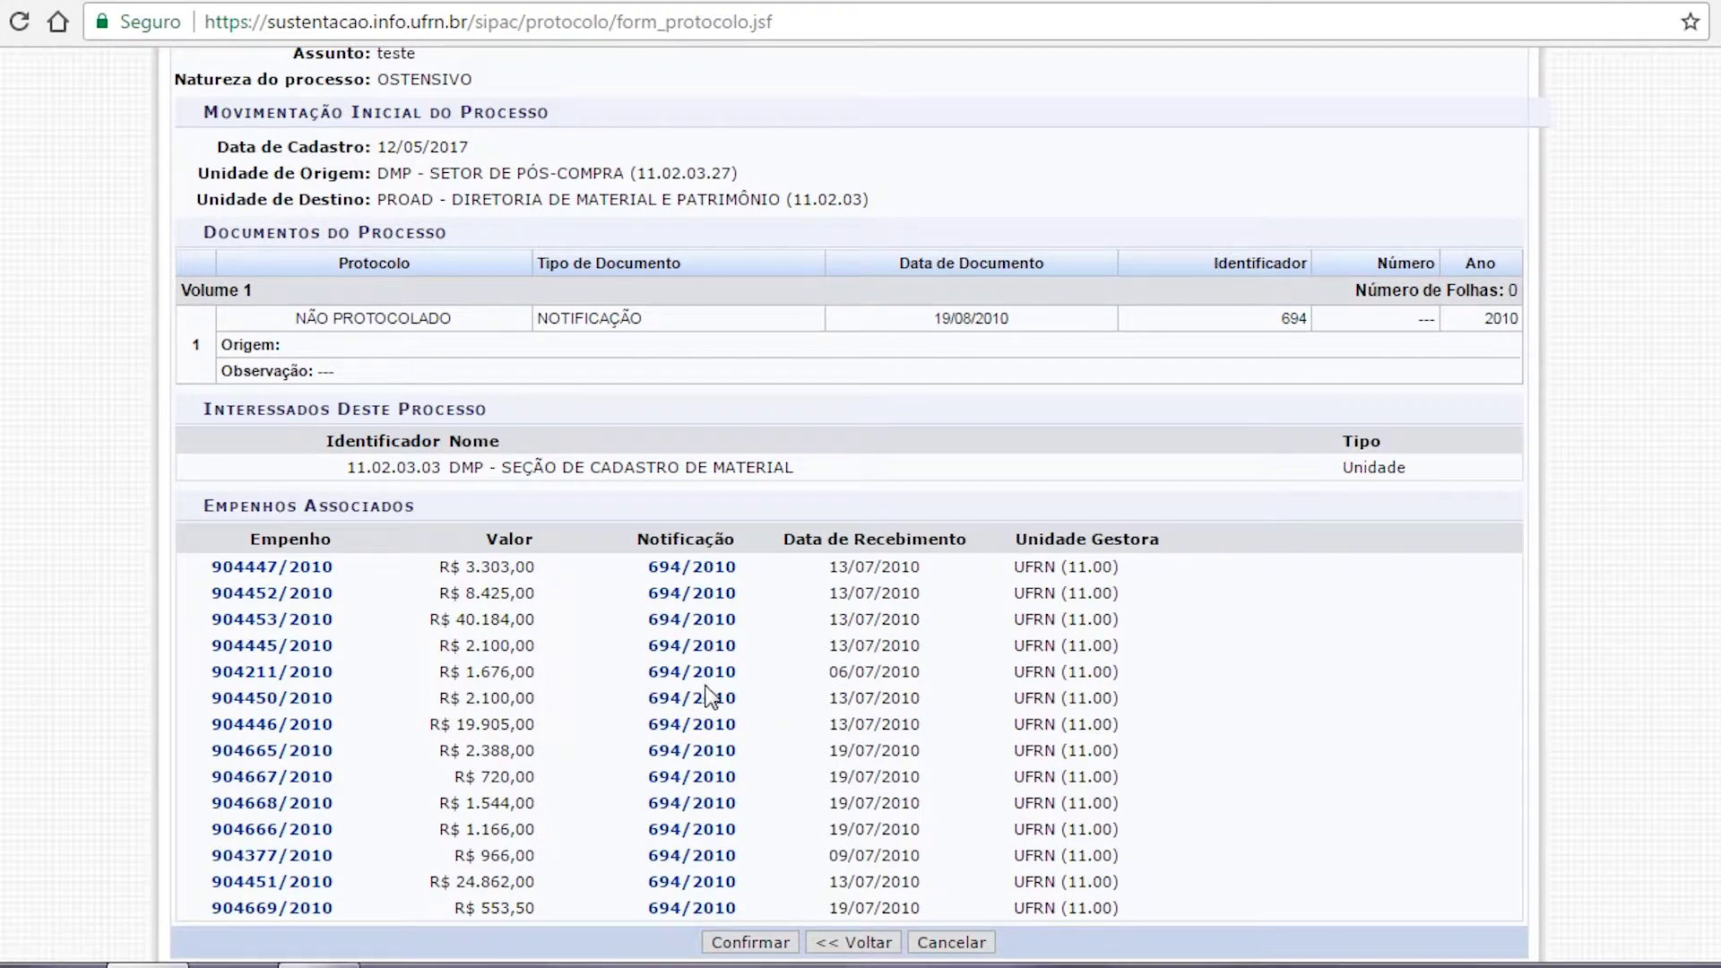
pyautogui.scroll(-1, 722, 661)
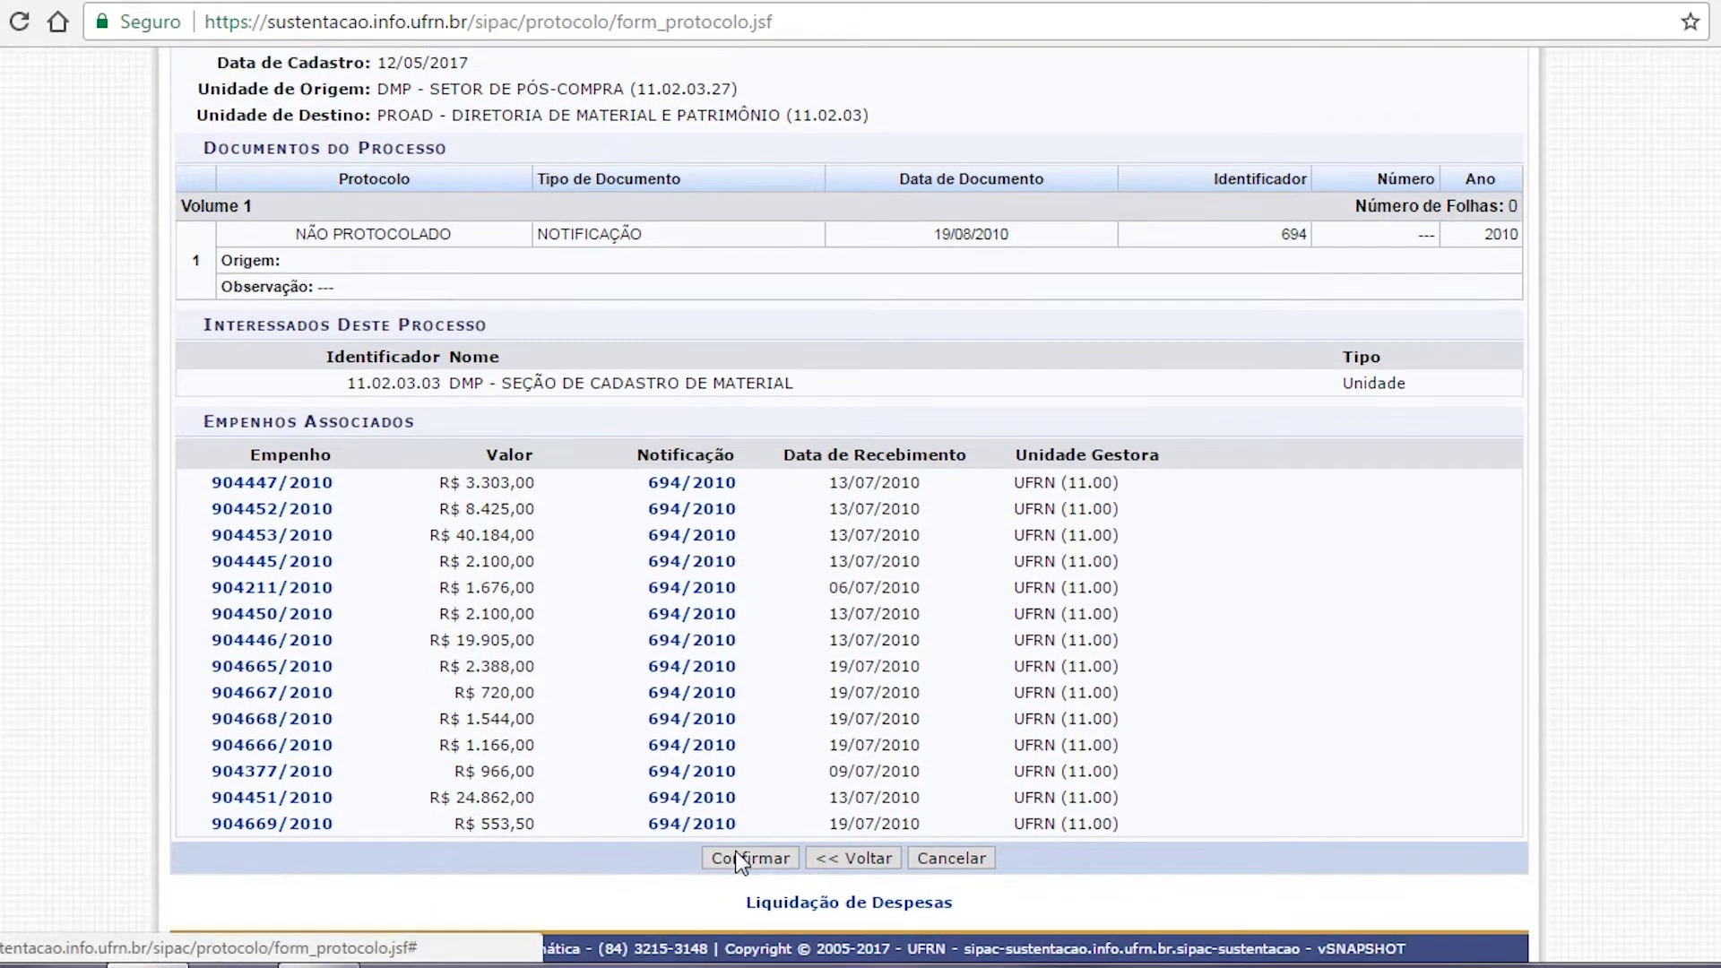
pyautogui.click(743, 862)
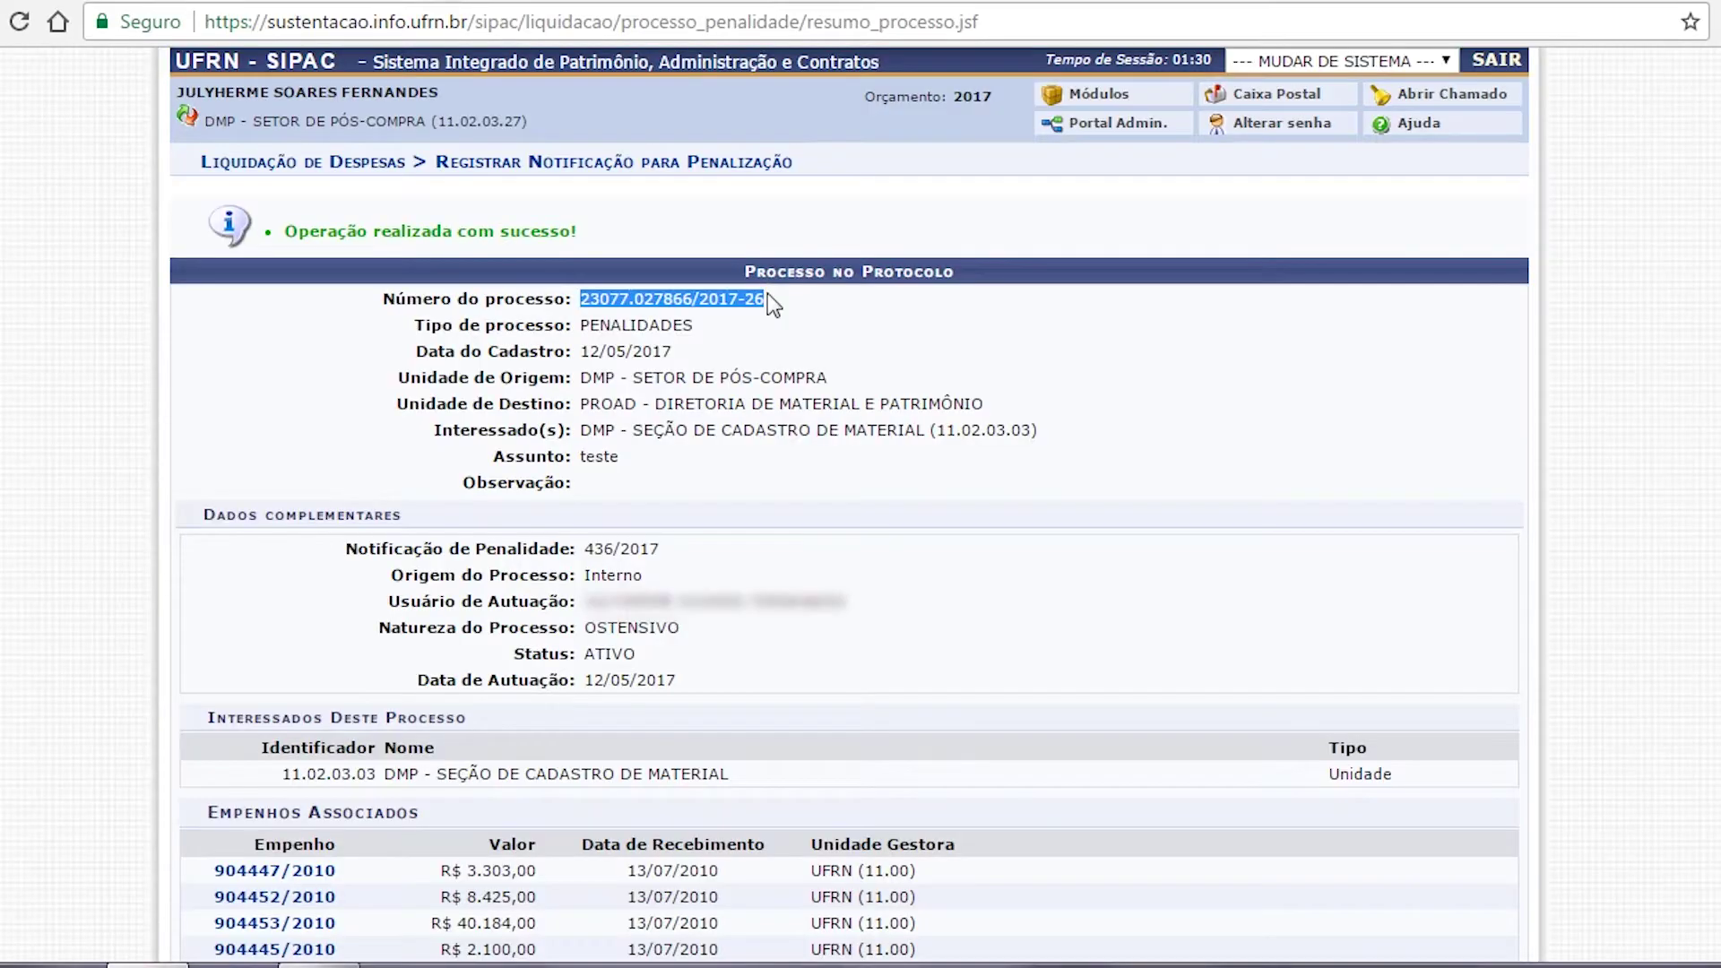
pyautogui.scroll(-3, 765, 480)
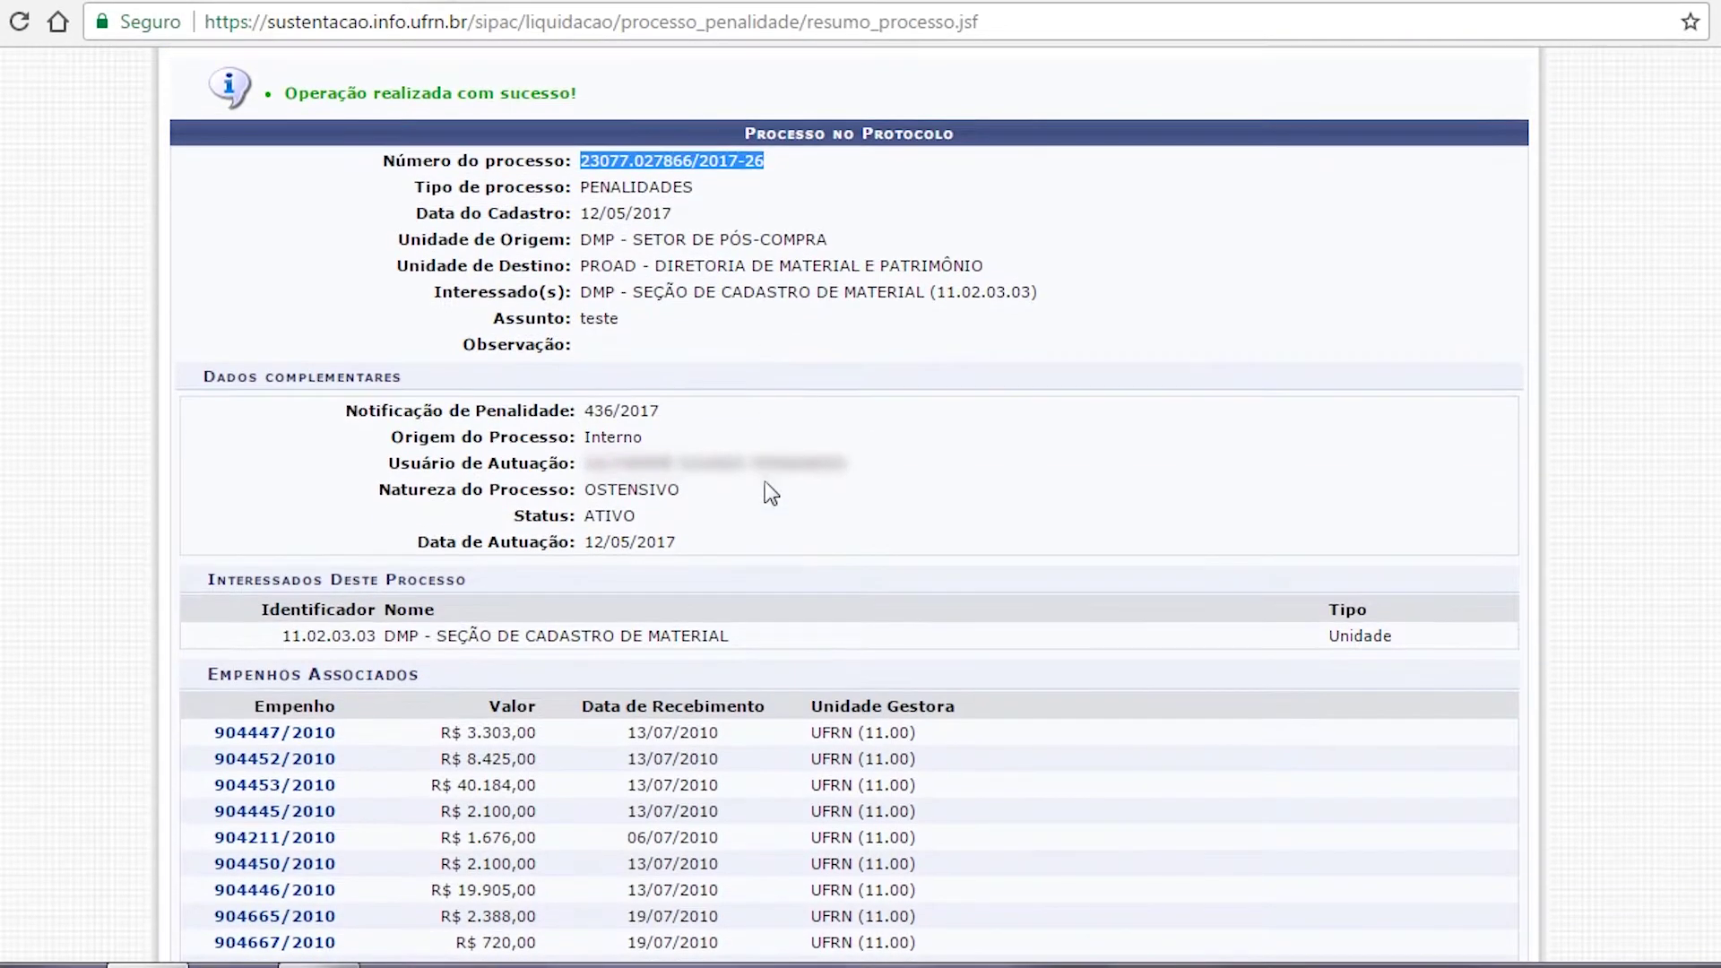
pyautogui.scroll(-7, 764, 484)
pyautogui.scroll(10, 762, 488)
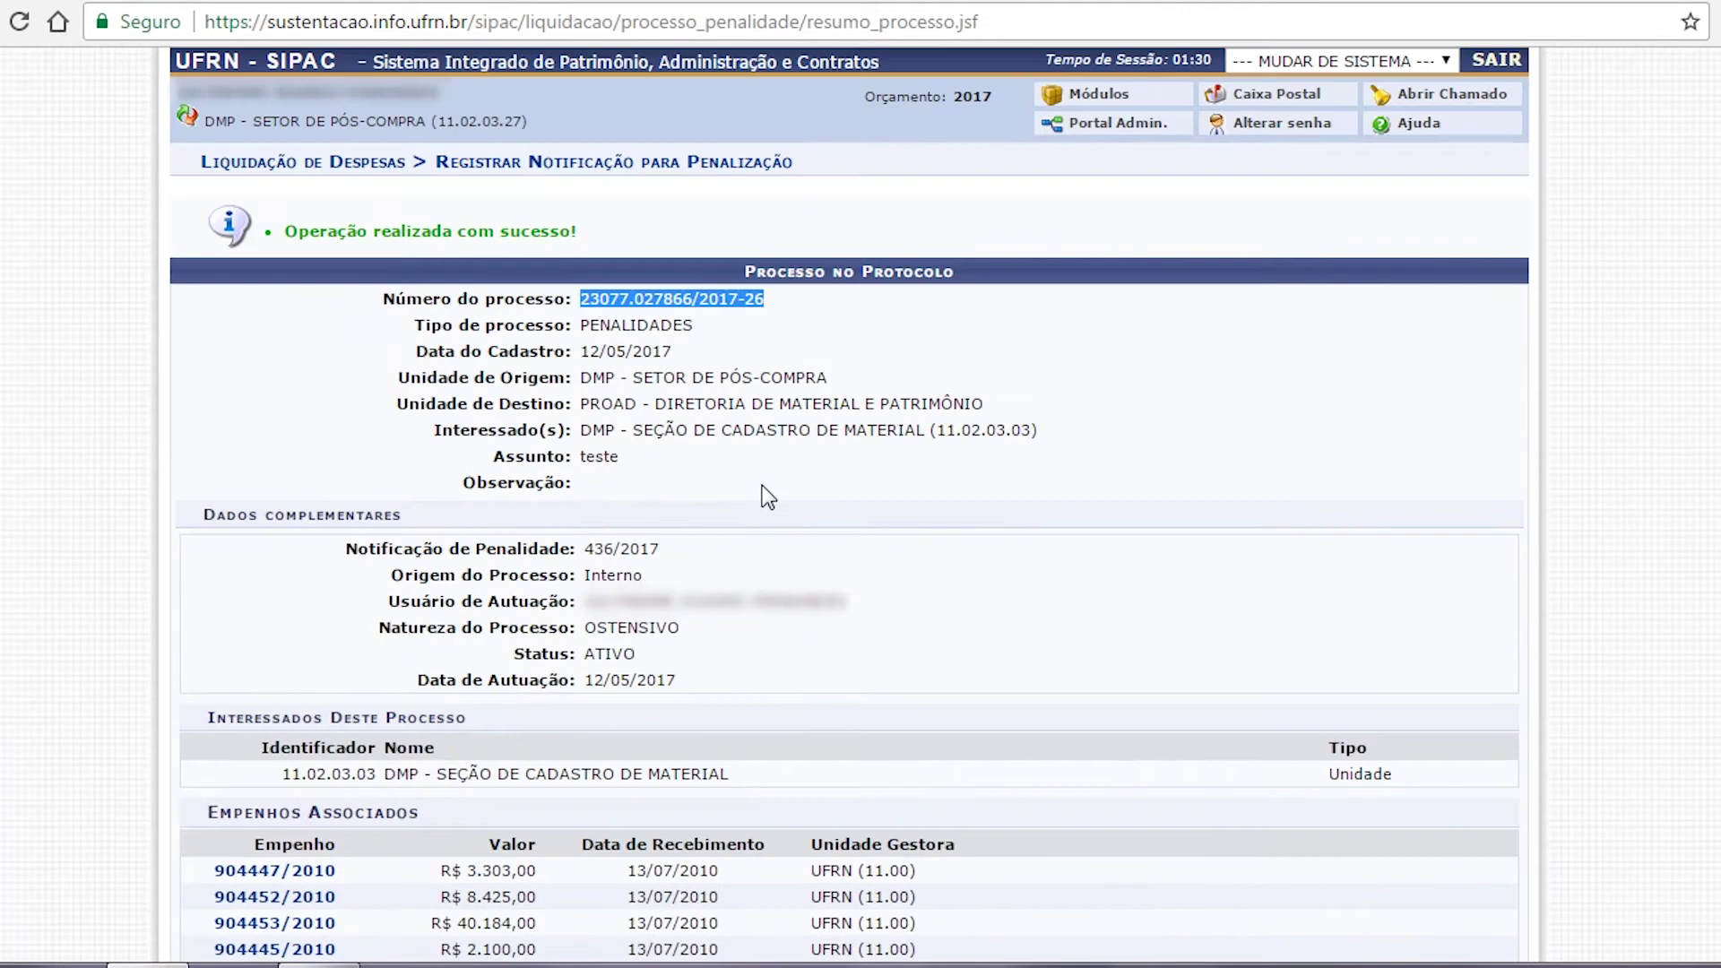
# Return to Liquidação de Despesas, start Calcular Multas para um Fornecedor and search empenhos of MARELLI MÓVEIS PARA ESCRITÓRIO LTDA in UFRN (11.00)
pyautogui.click(337, 165)
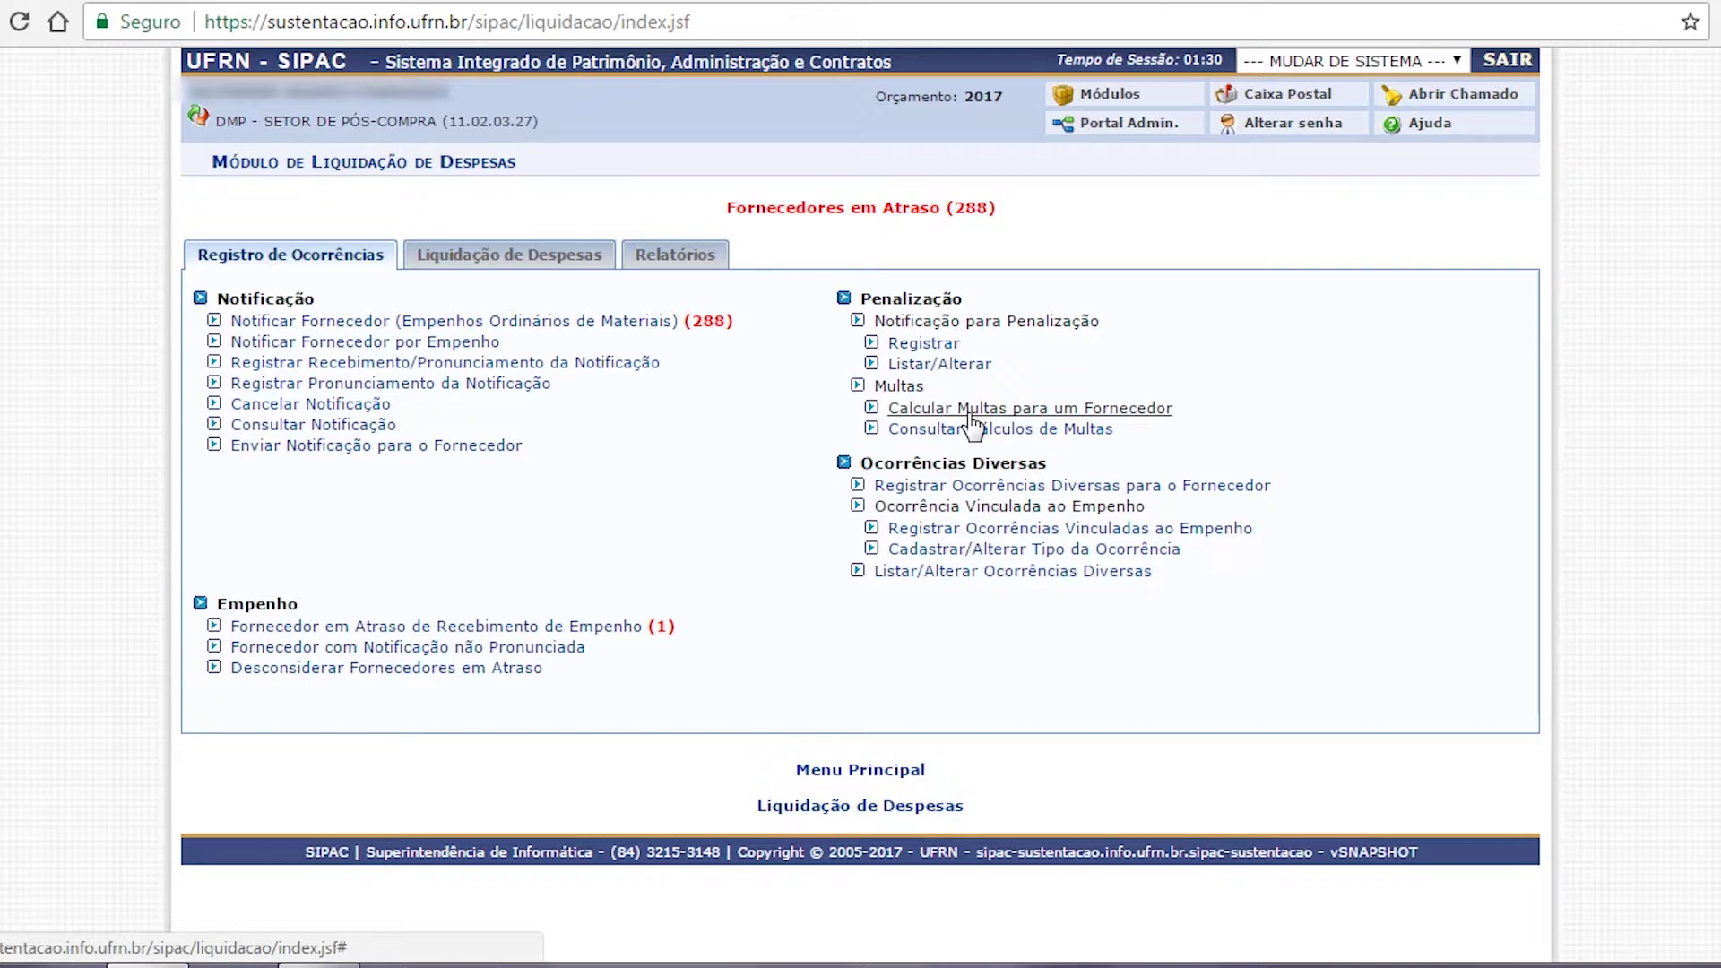
pyautogui.click(971, 410)
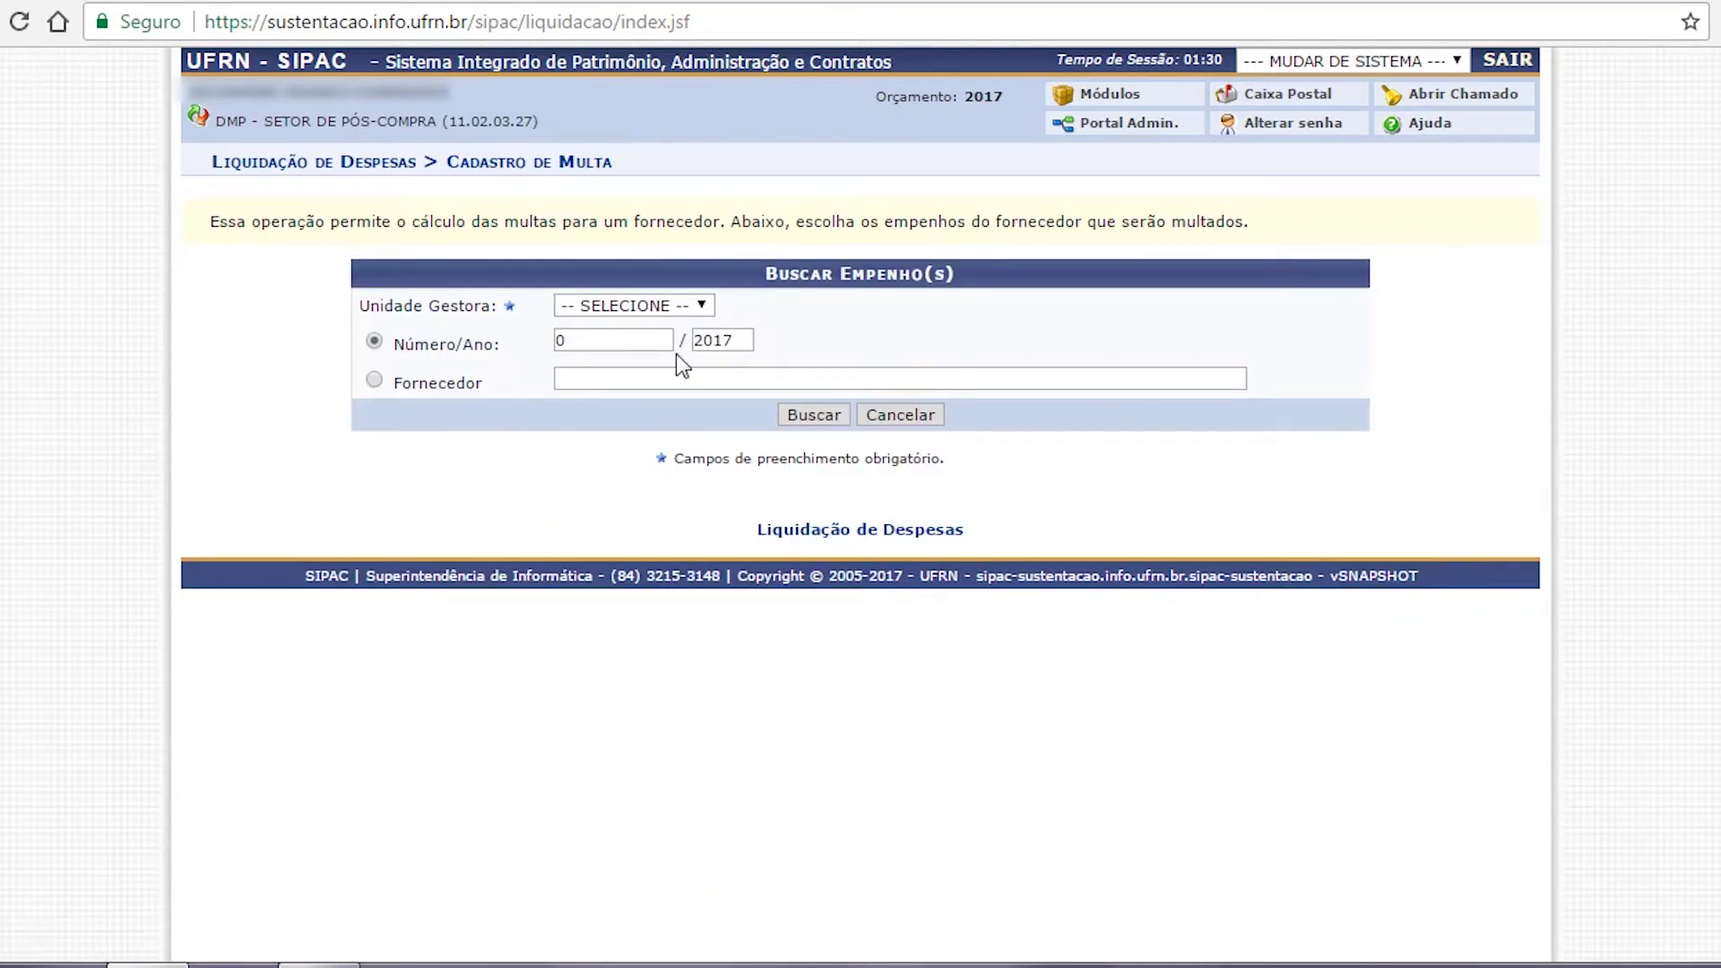
pyautogui.click(607, 332)
pyautogui.click(691, 307)
pyautogui.click(671, 347)
pyautogui.click(600, 377)
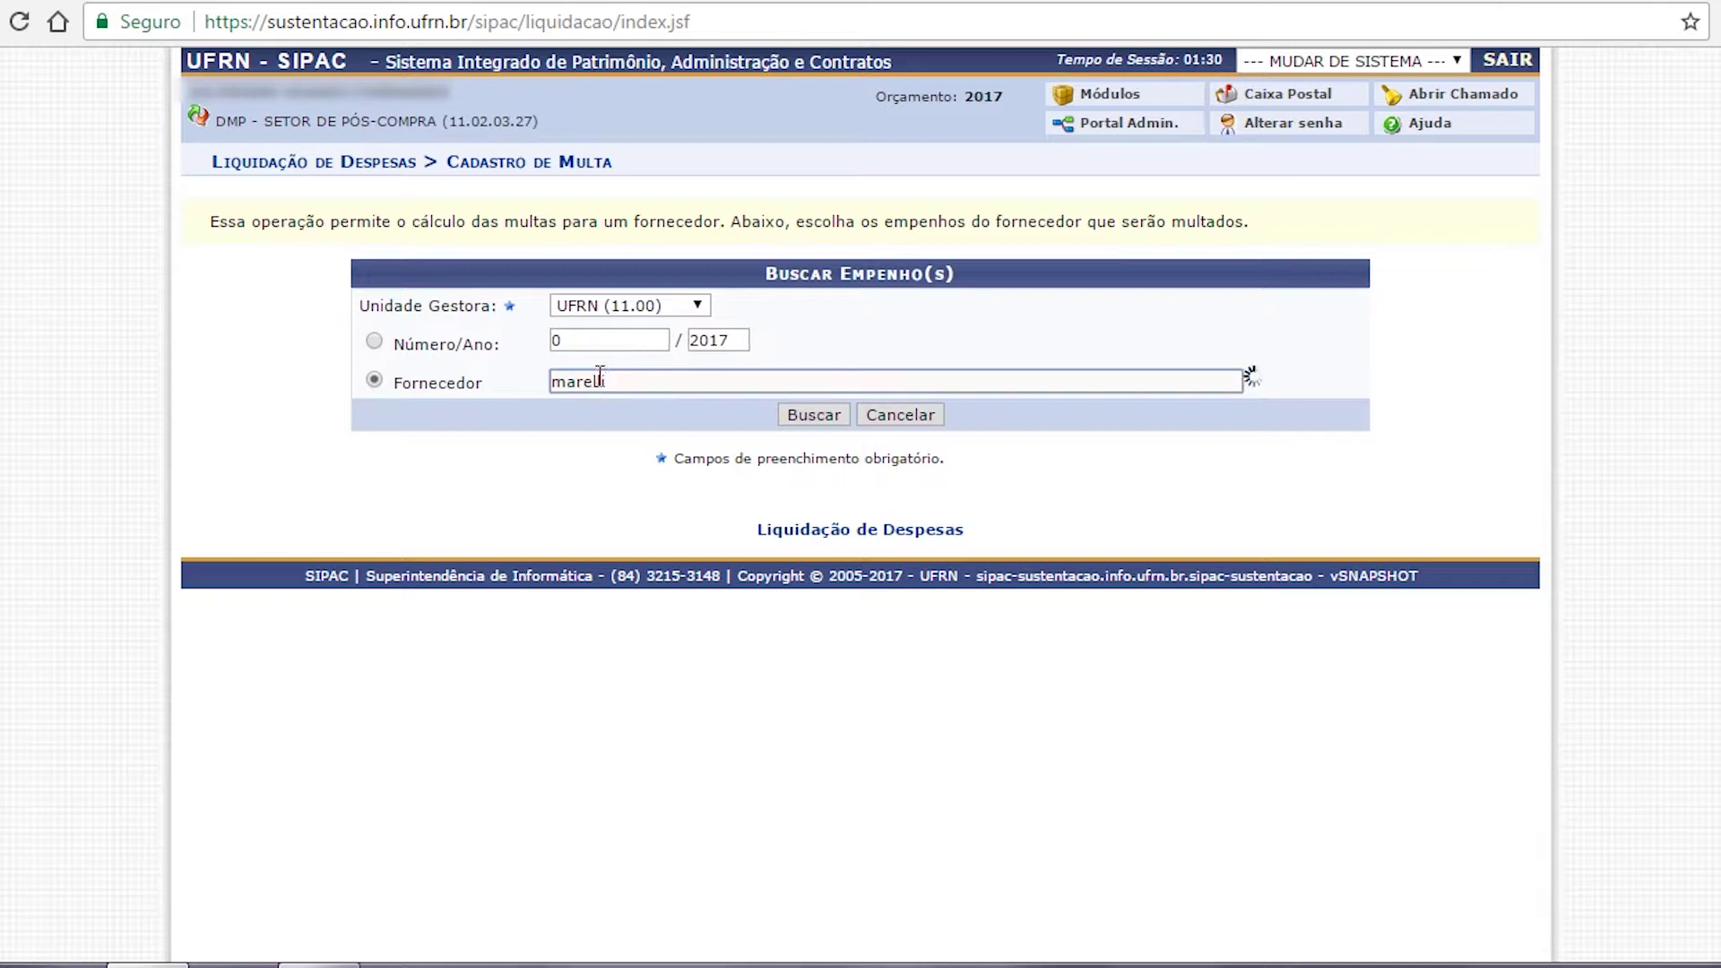
pyautogui.click(634, 405)
pyautogui.click(797, 415)
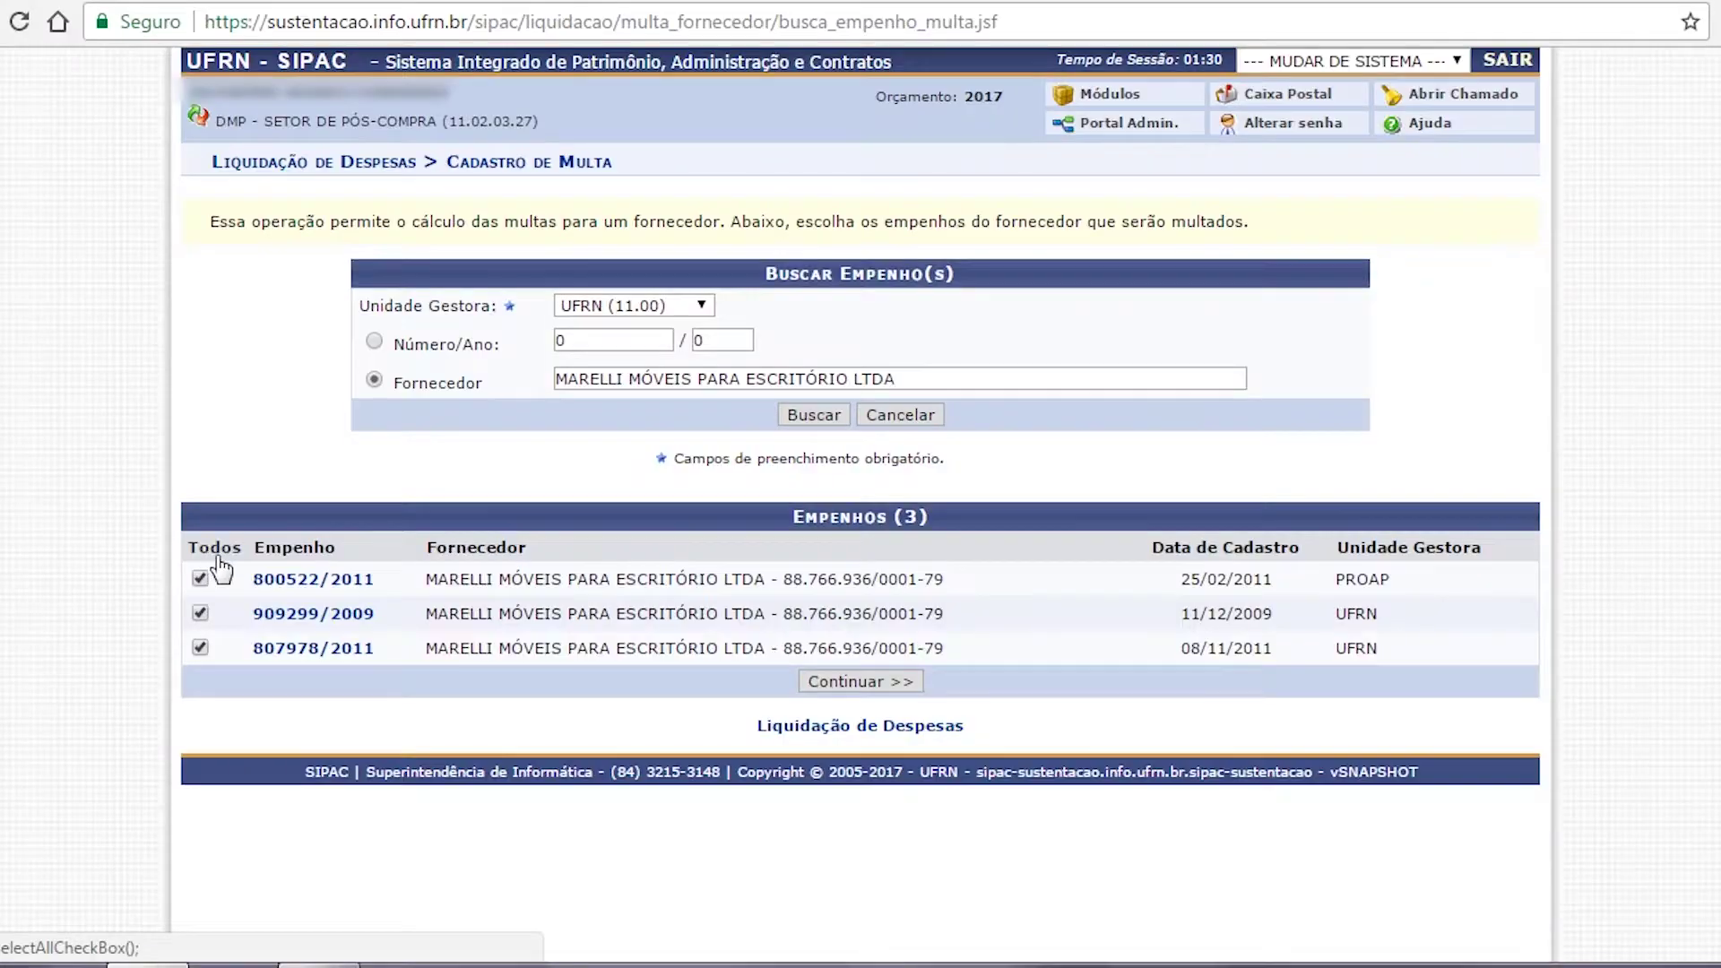
# Include all the supplier's listed empenhos in the fine, set each one's fine percentage to 20,0 %, and continue
pyautogui.click(879, 679)
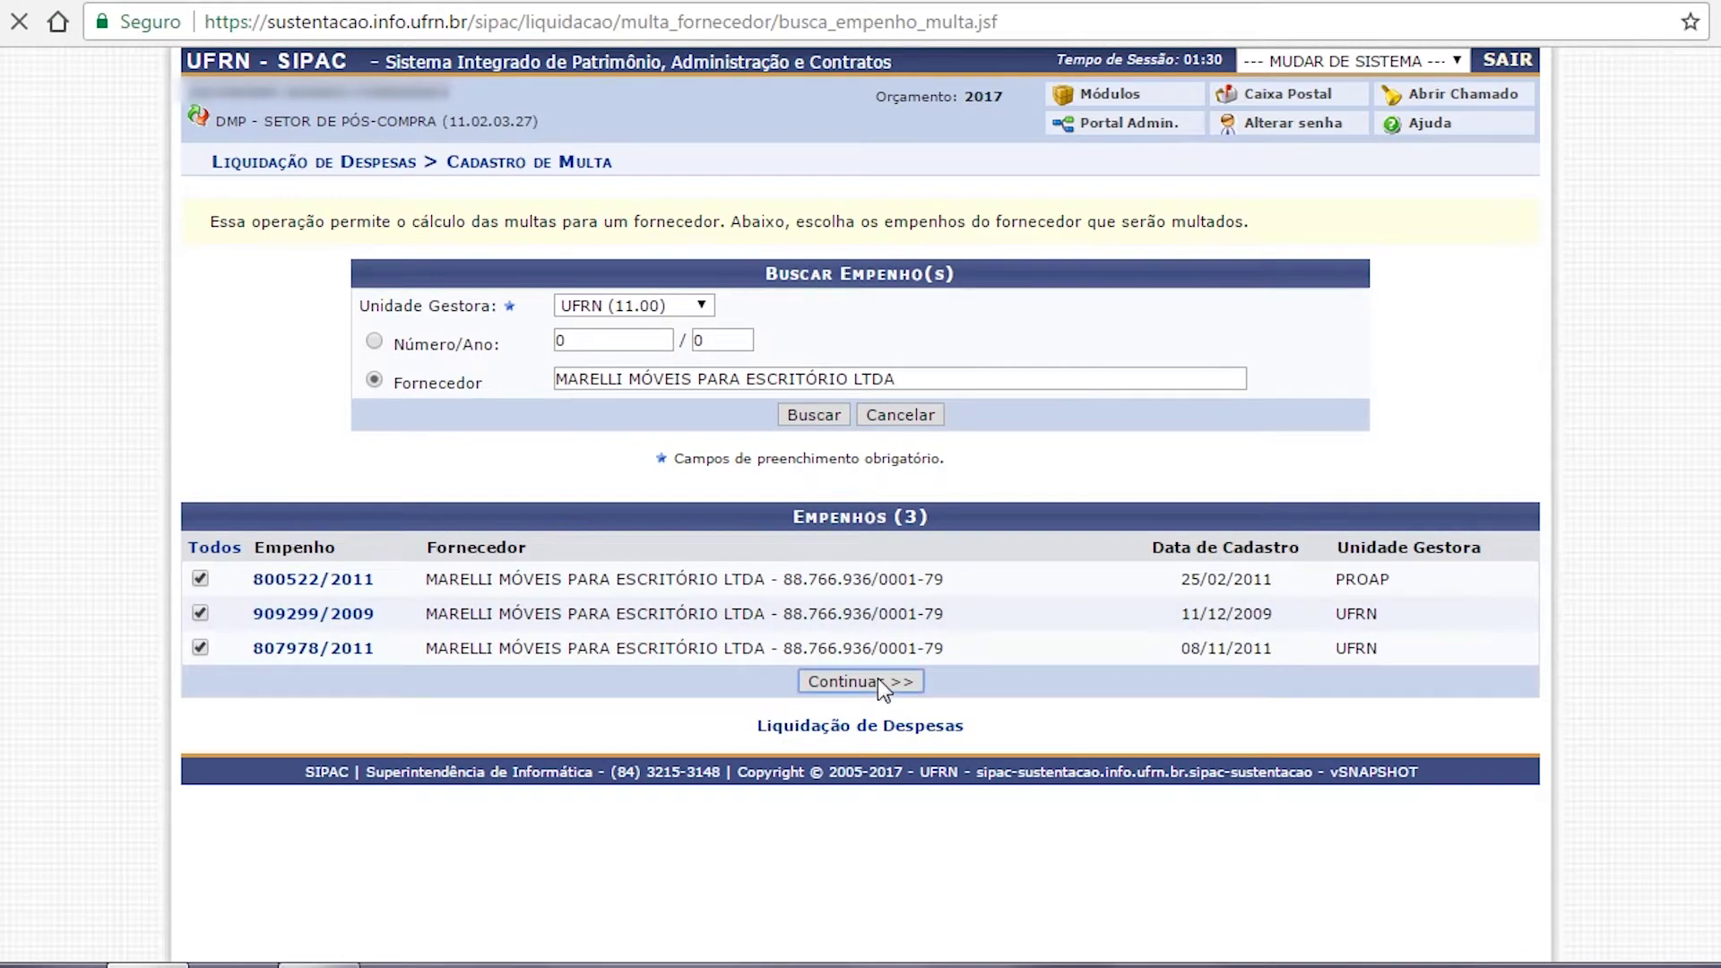
pyautogui.doubleClick(1317, 362)
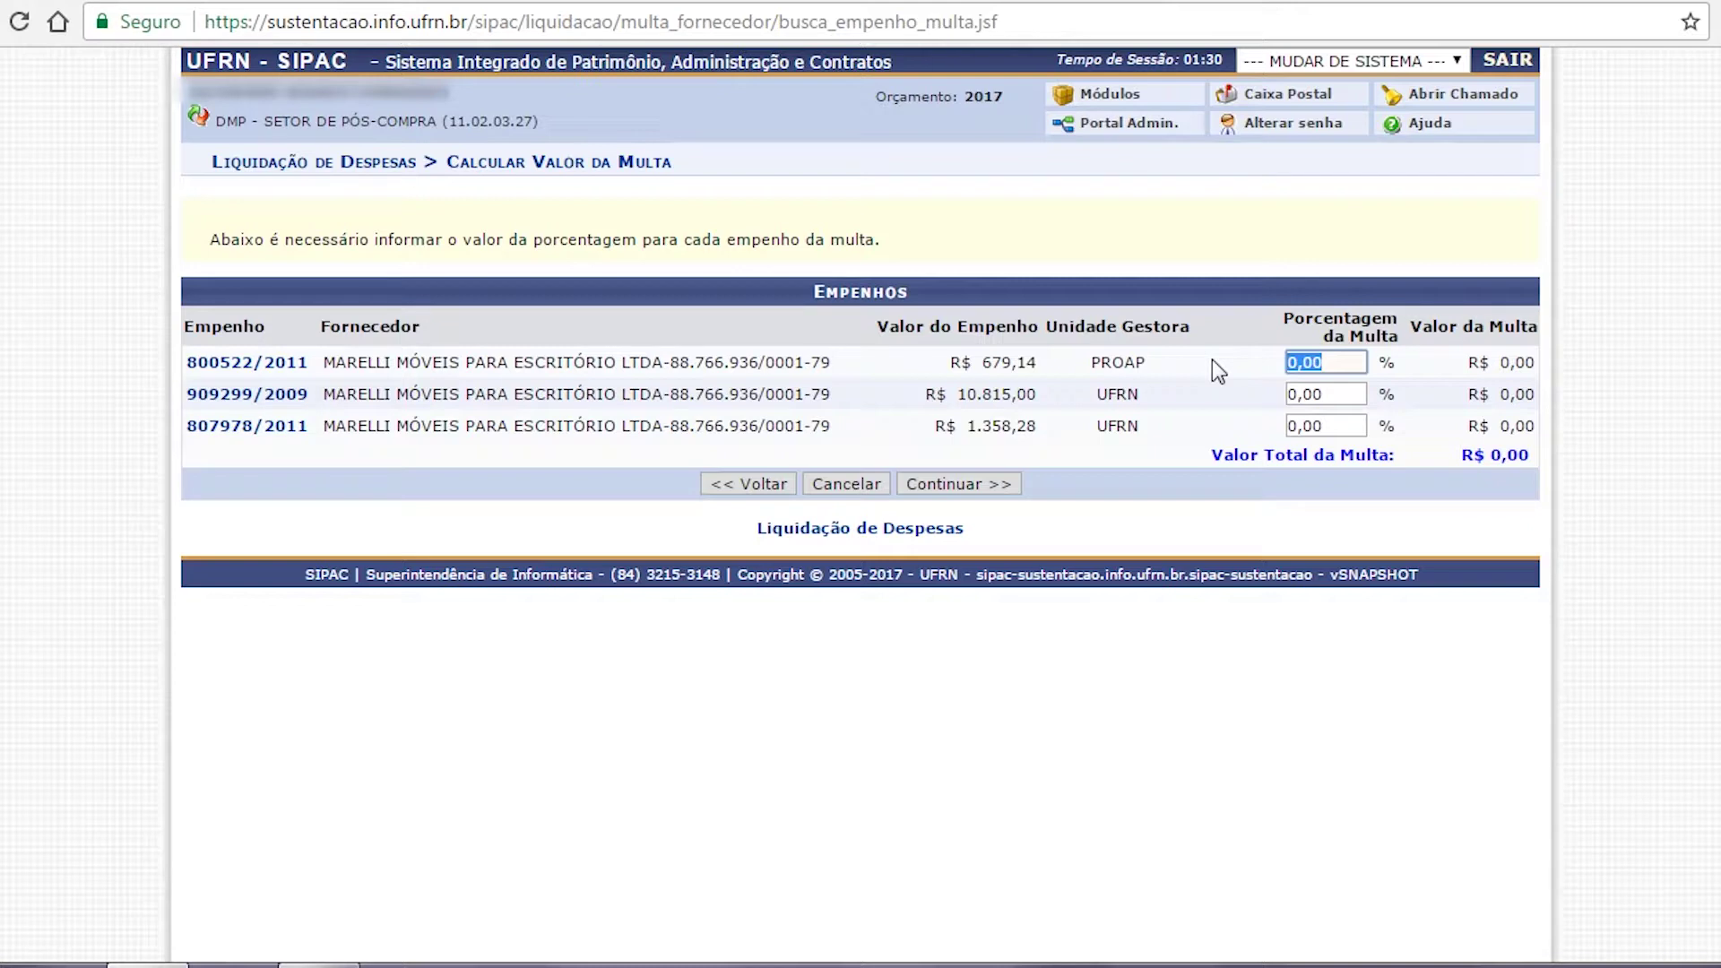
pyautogui.click(1344, 362)
pyautogui.moveTo(1344, 362); pyautogui.dragTo(1202, 359)
pyautogui.write('02,0')
pyautogui.press('BackSpace')
pyautogui.press('BackSpace')
pyautogui.press('BackSpace')
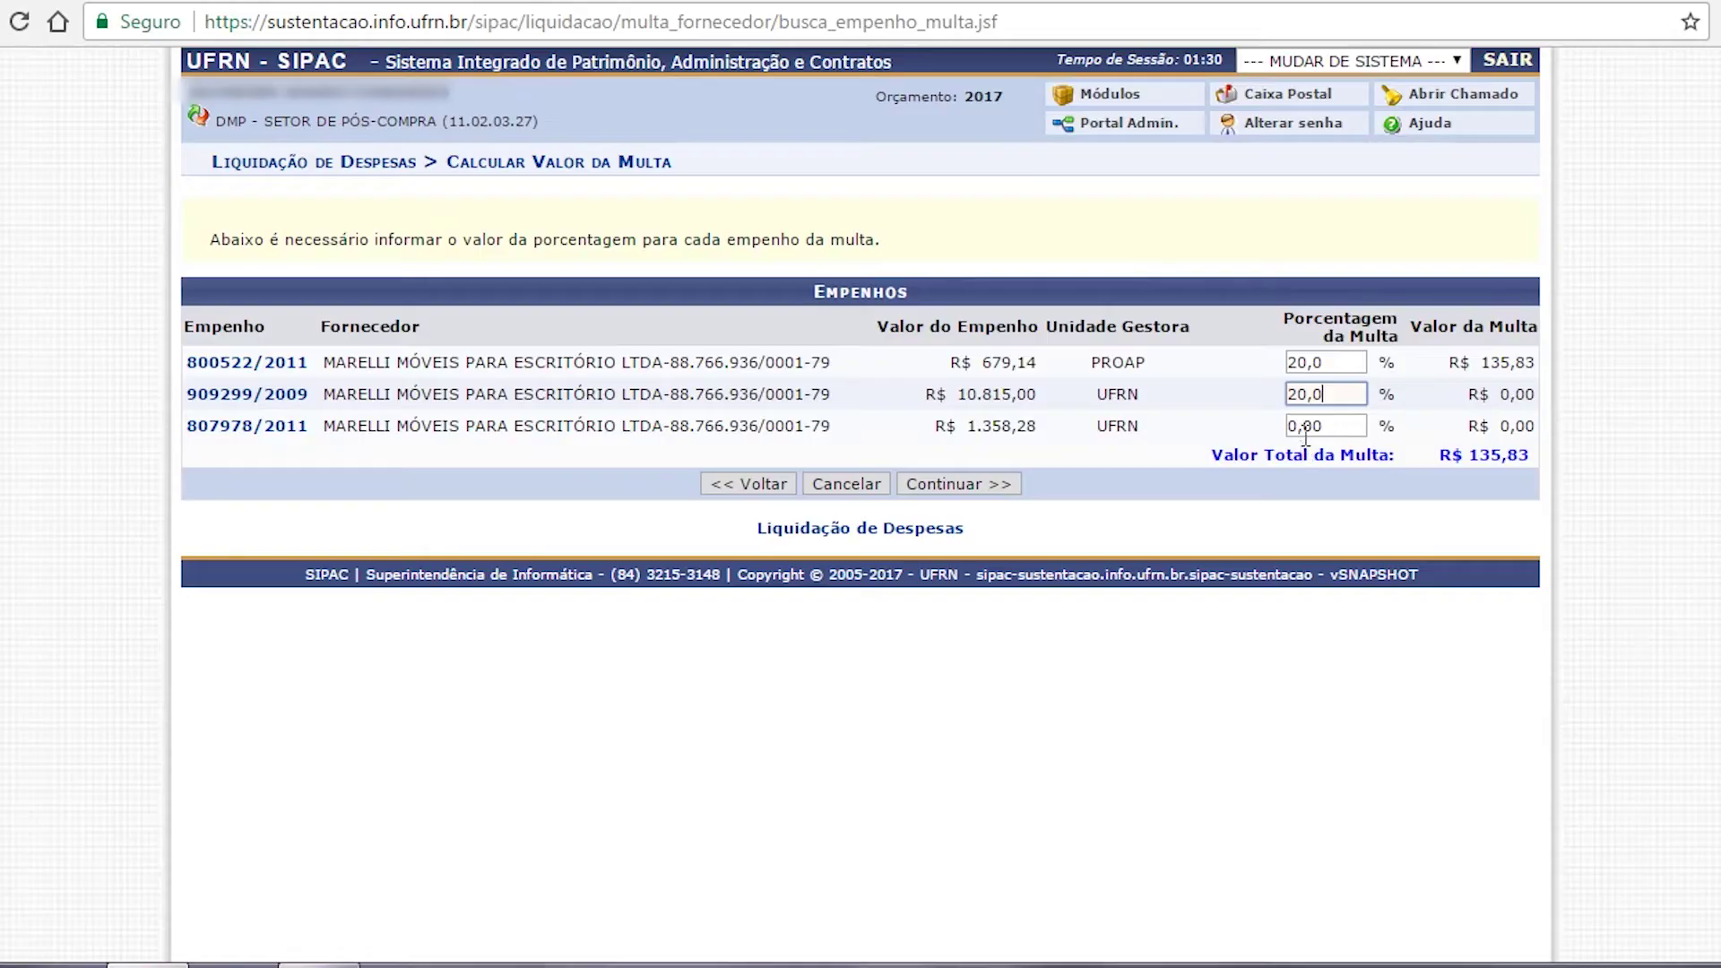
pyautogui.press('Tab')
pyautogui.write('20,0')
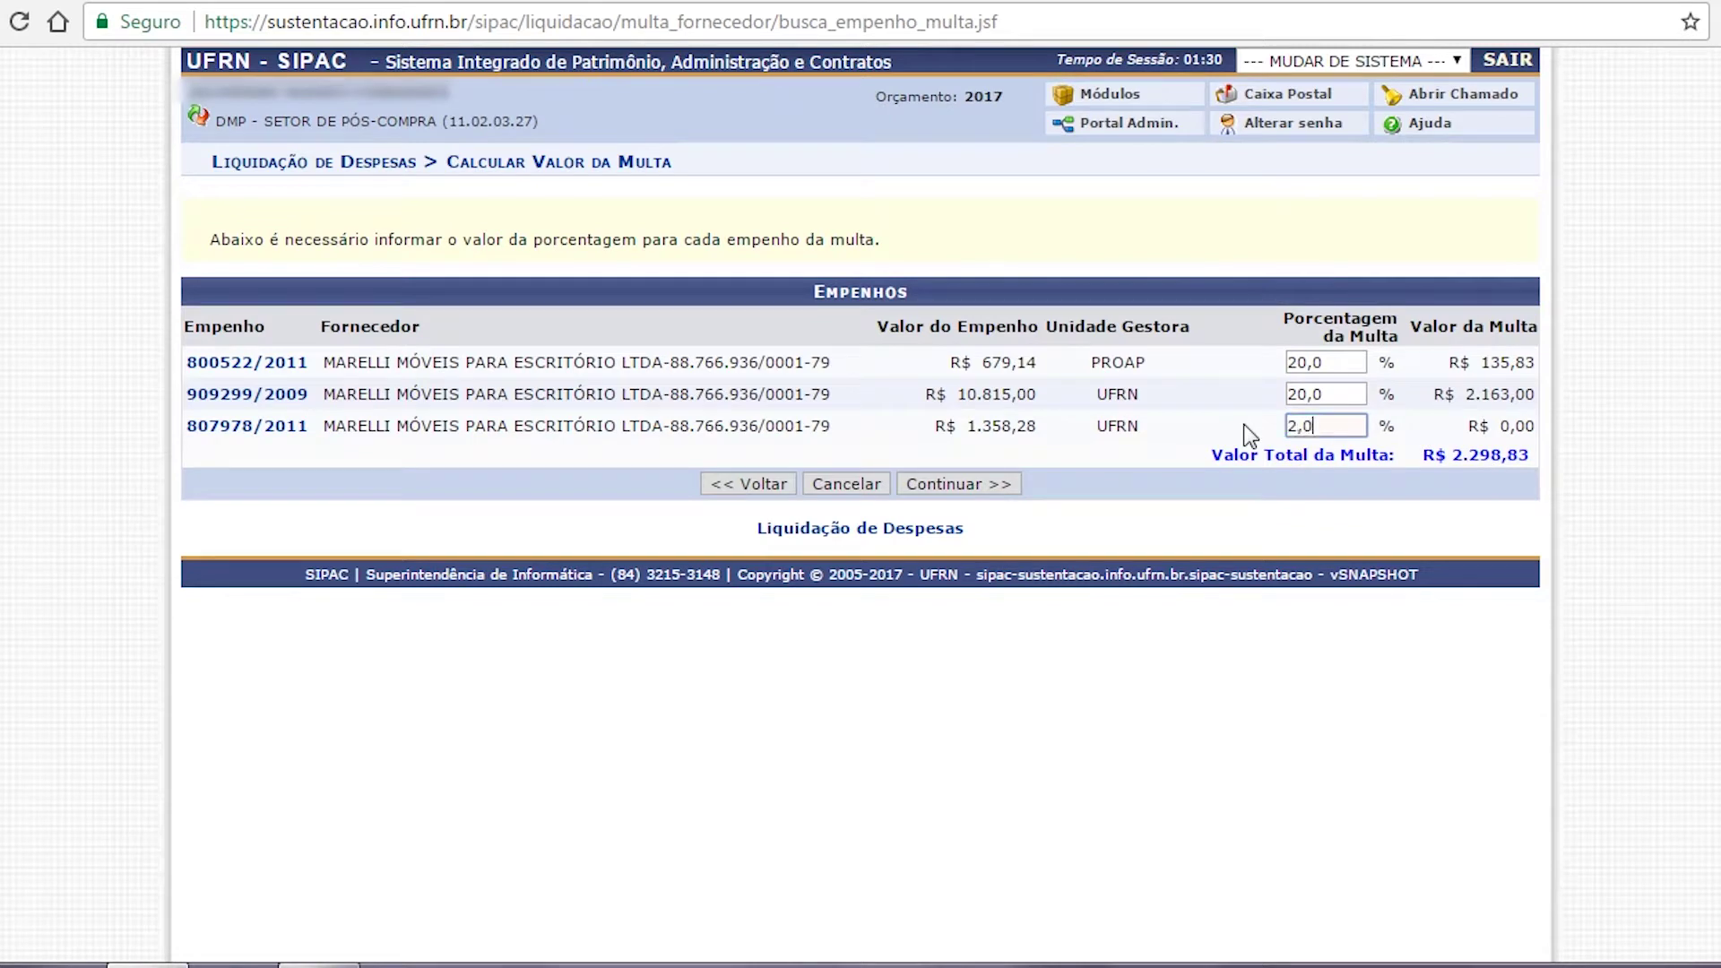
pyautogui.click(1147, 466)
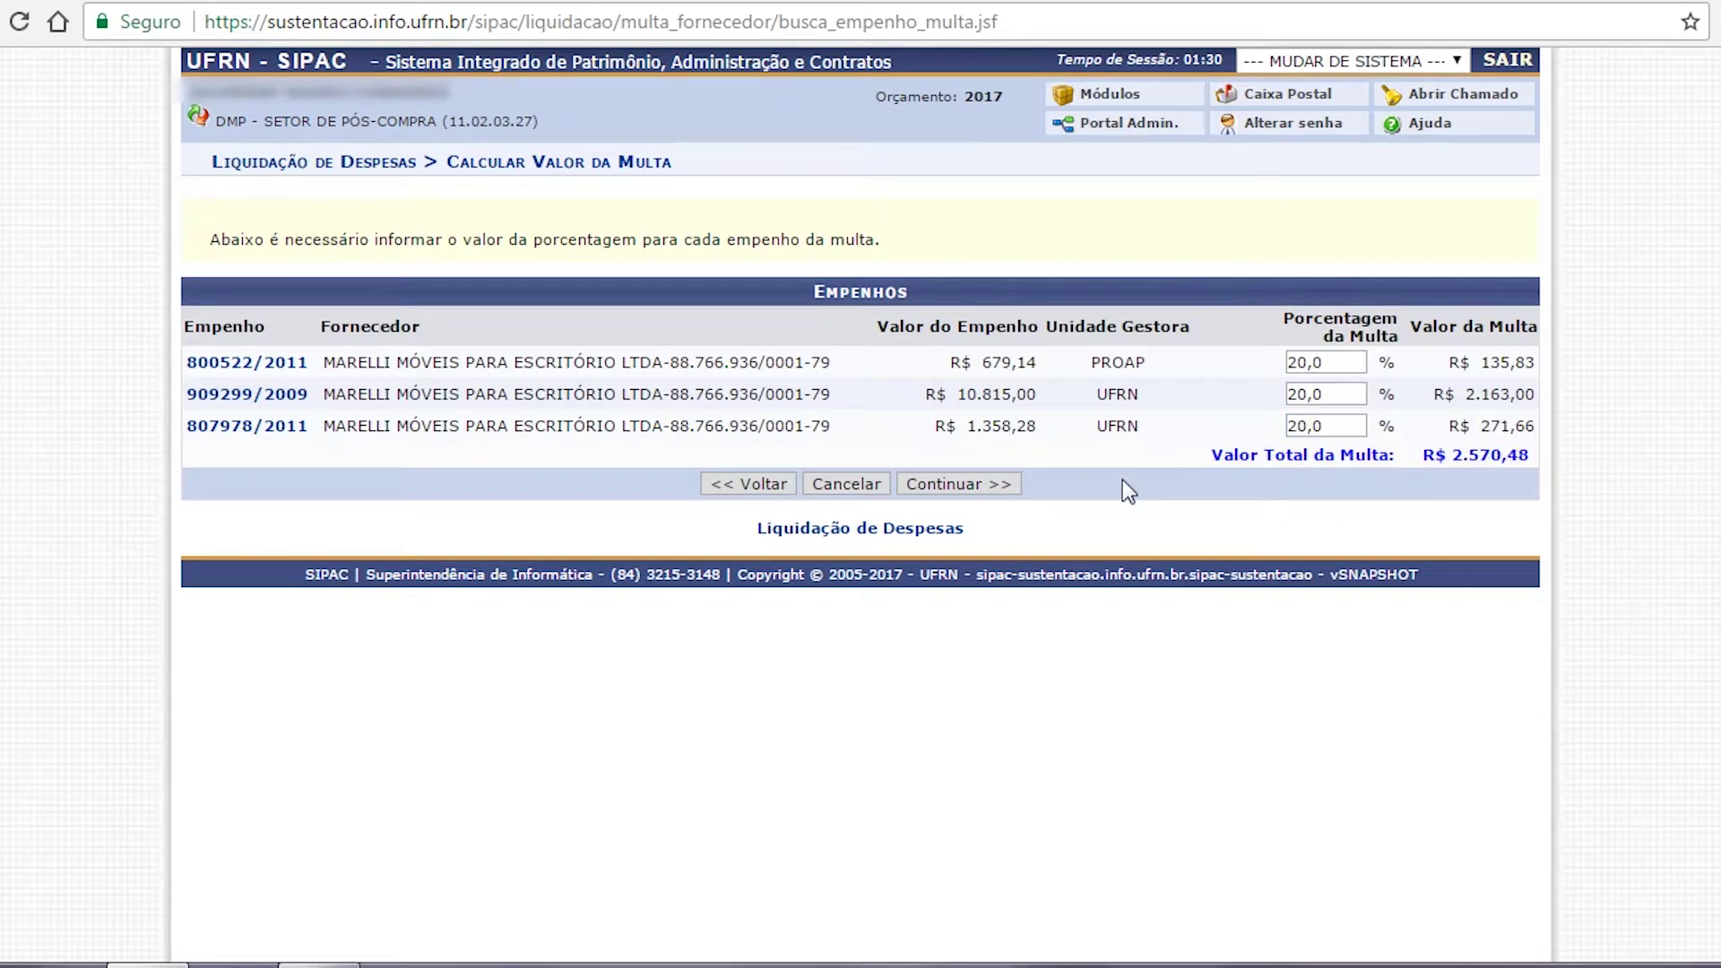
pyautogui.doubleClick(1461, 455)
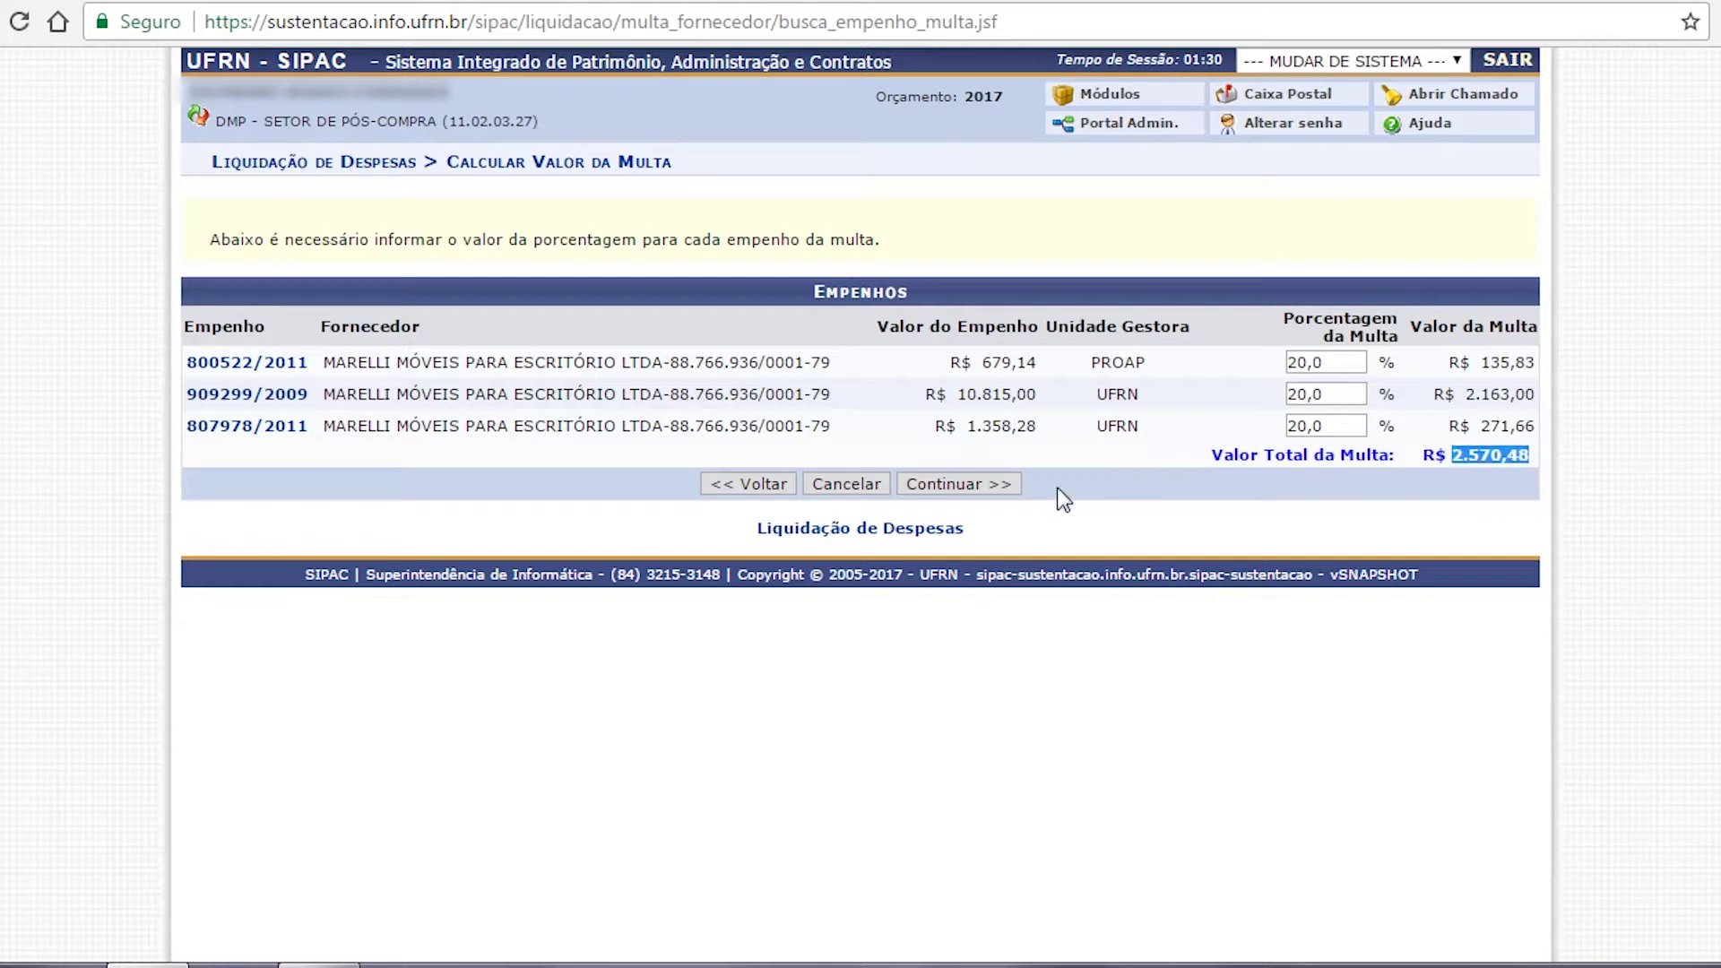
pyautogui.click(944, 486)
# Fill in the additional fine information with Artigo "artigo x", Portaria 1/2017 and Pregão Eletrônico 33/2015, and continue
pyautogui.click(631, 244)
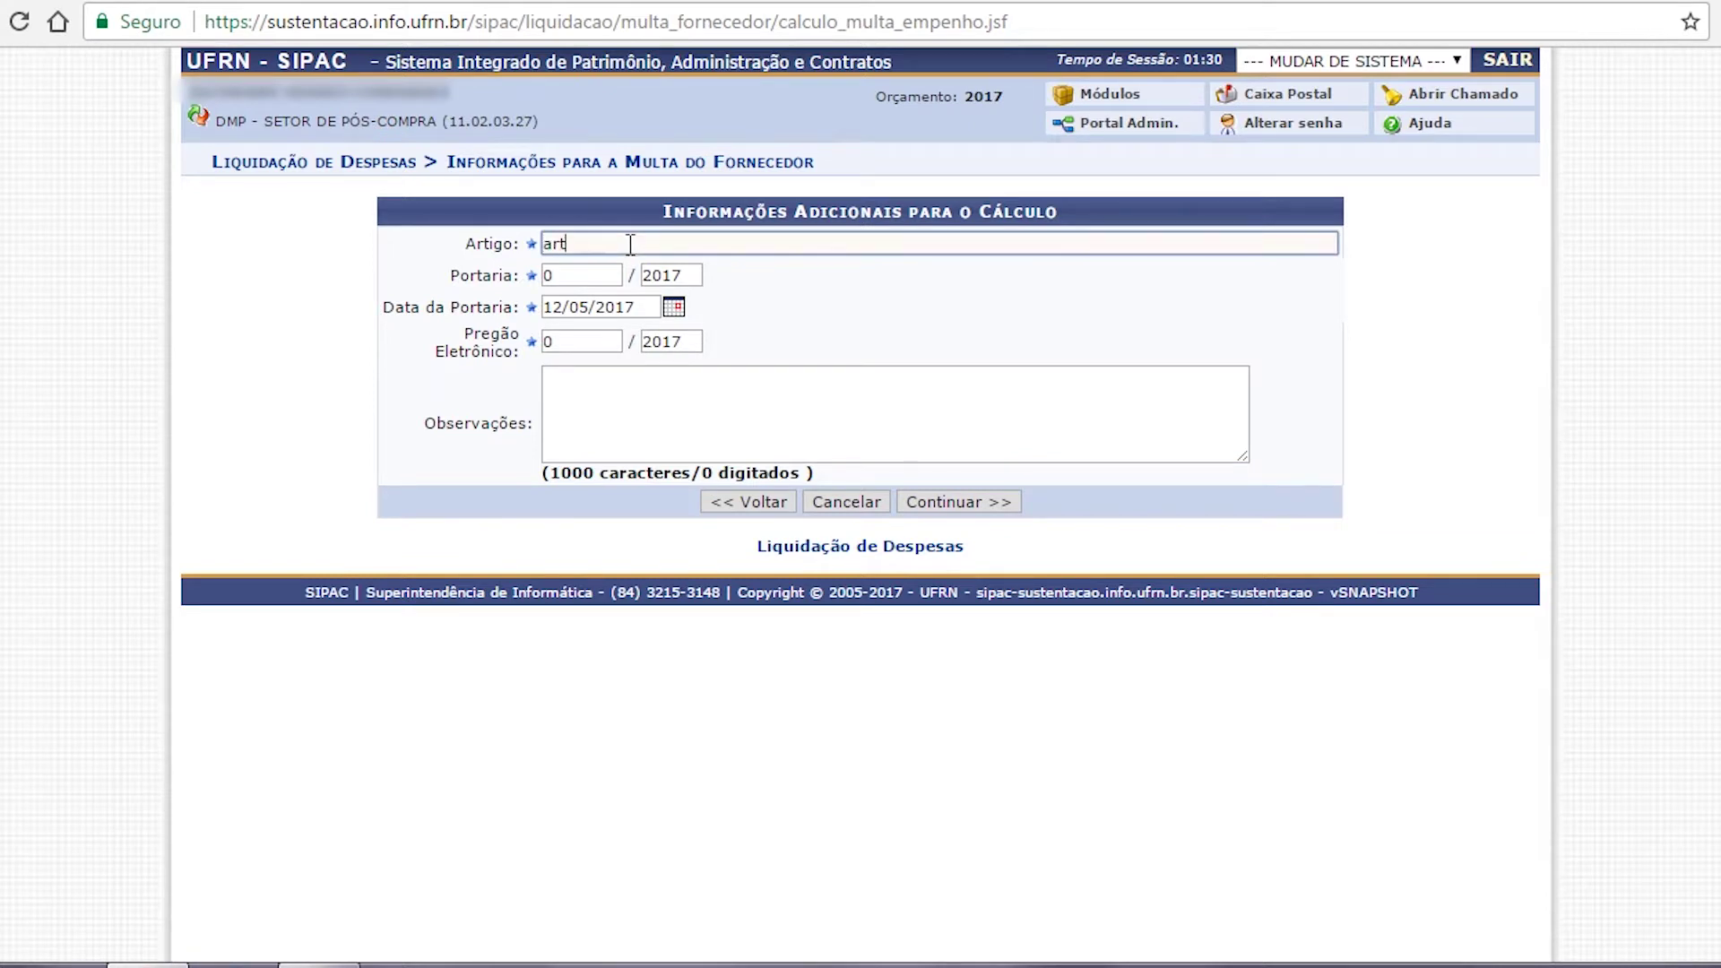
pyautogui.press('Tab')
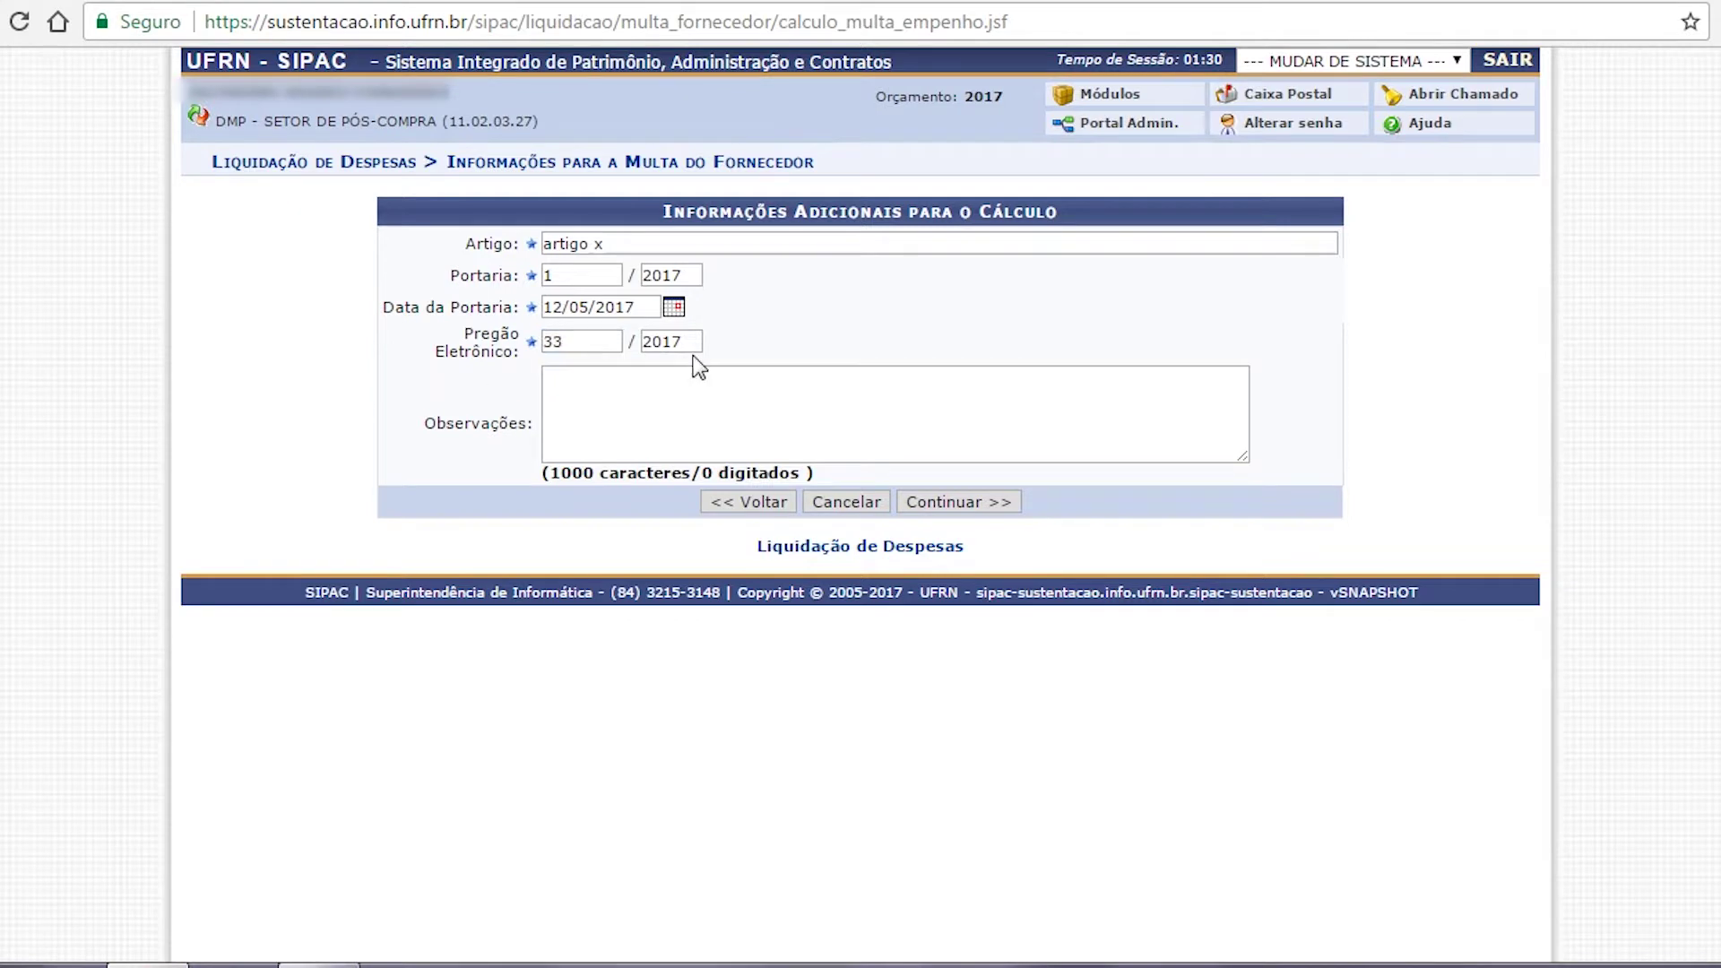
pyautogui.click(695, 341)
pyautogui.write('5')
pyautogui.click(957, 502)
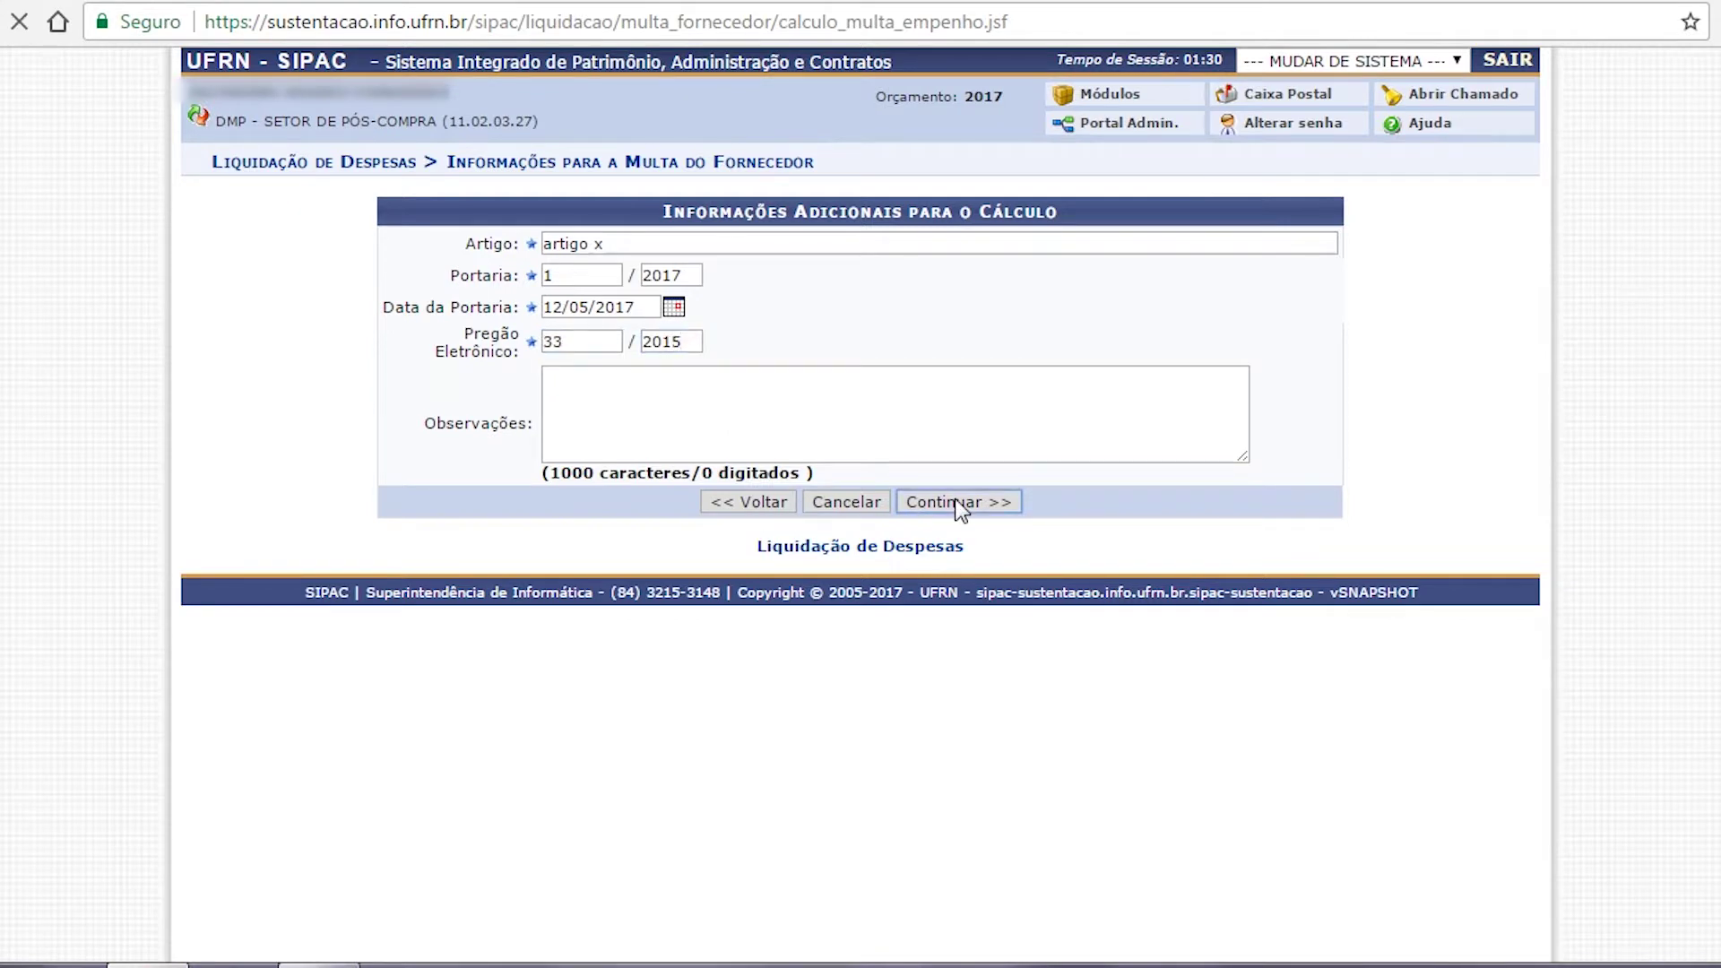